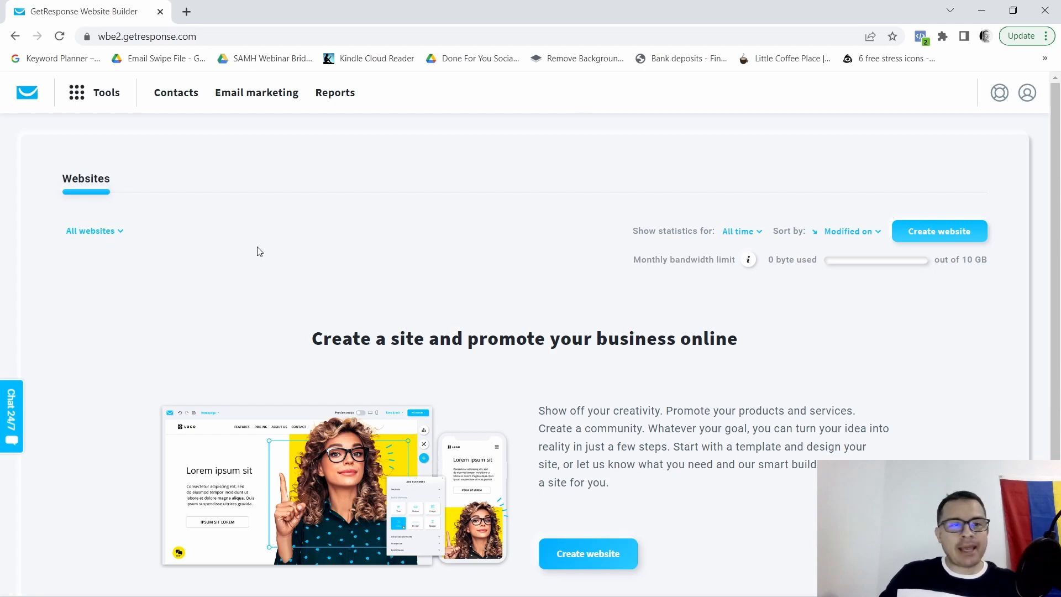
Go to the Website Builder, start a new website, and choose the ready-made template option.
click(95, 104)
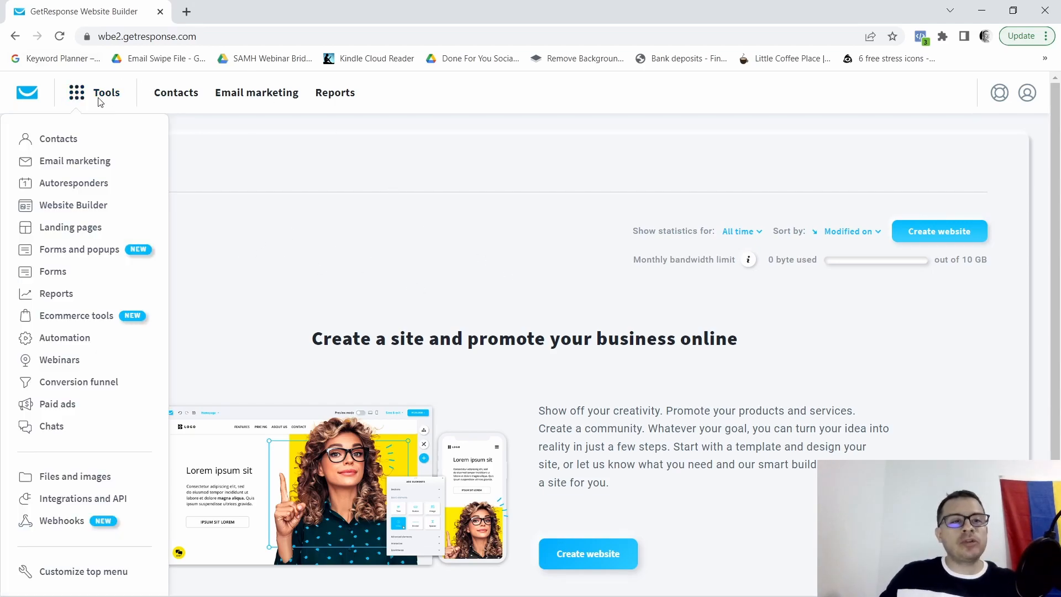
click(61, 209)
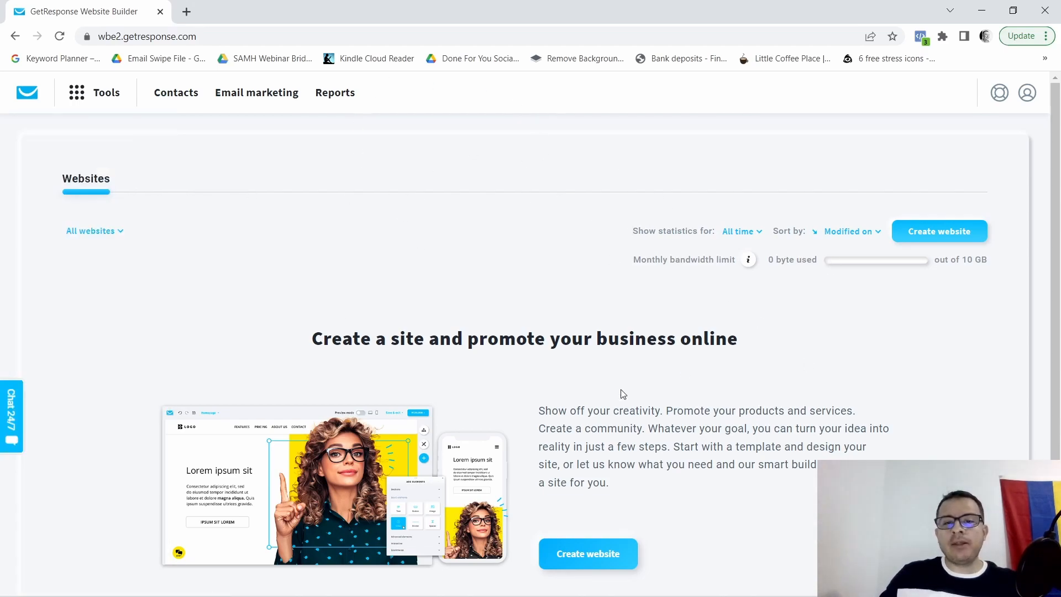
scroll(705, 398, down, 2)
scroll(838, 399, up, 1)
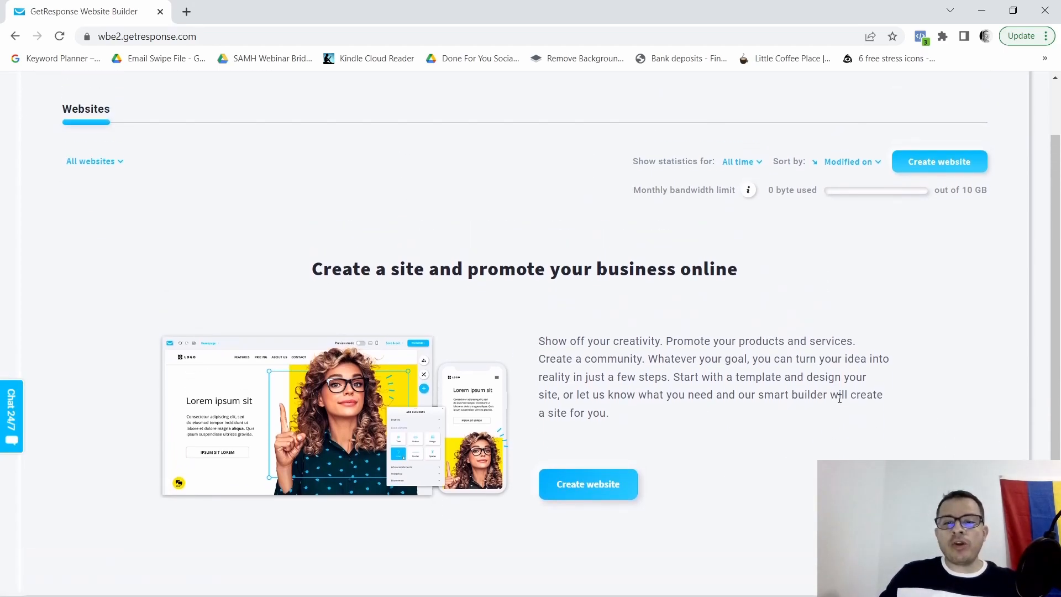
click(595, 494)
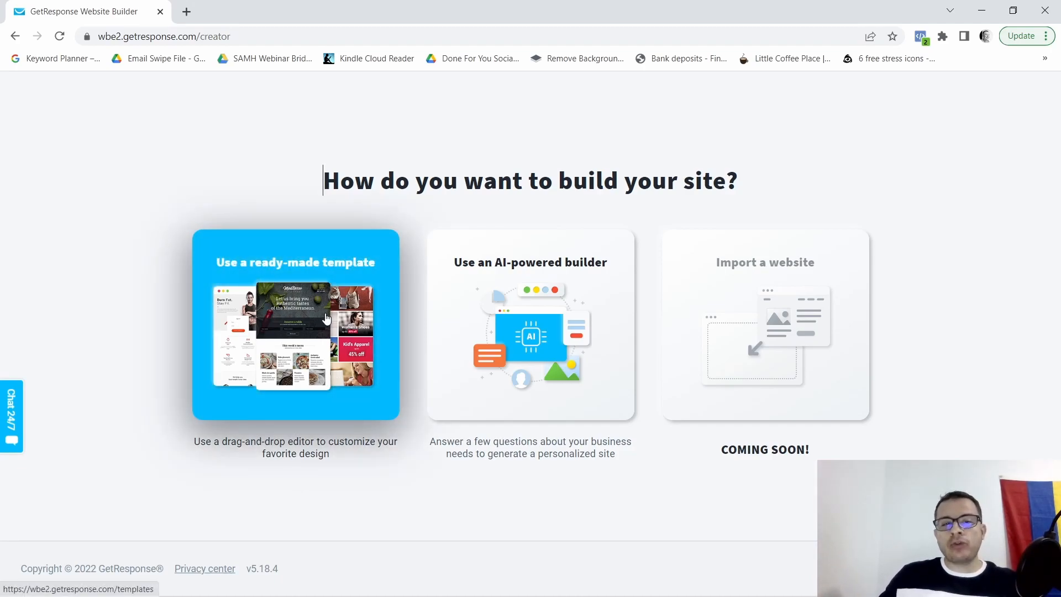
click(280, 331)
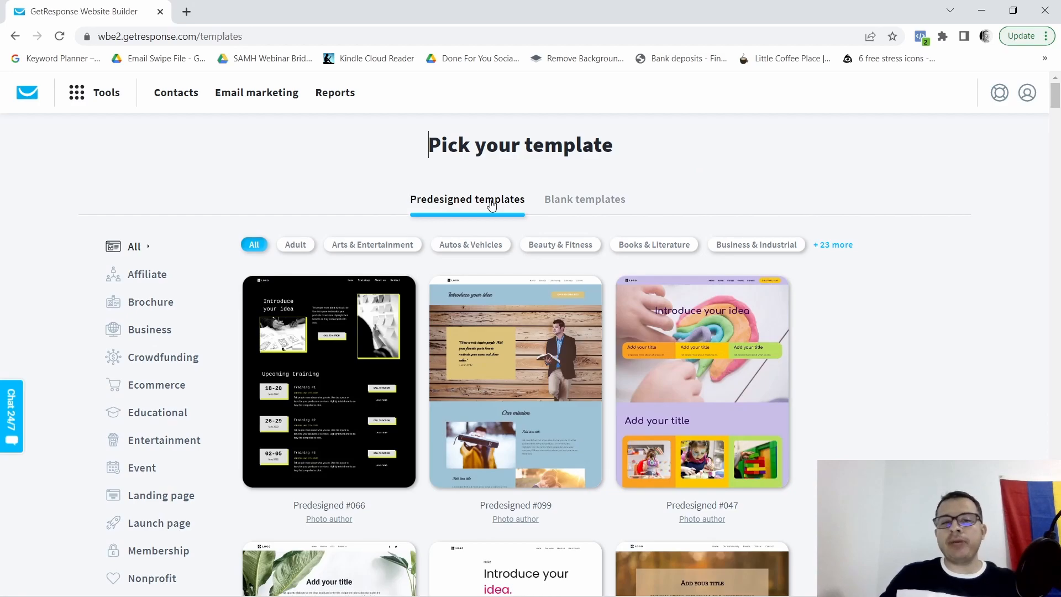
Scroll through the predesigned templates grid, looking over the template cards.
mouse_move(402, 281)
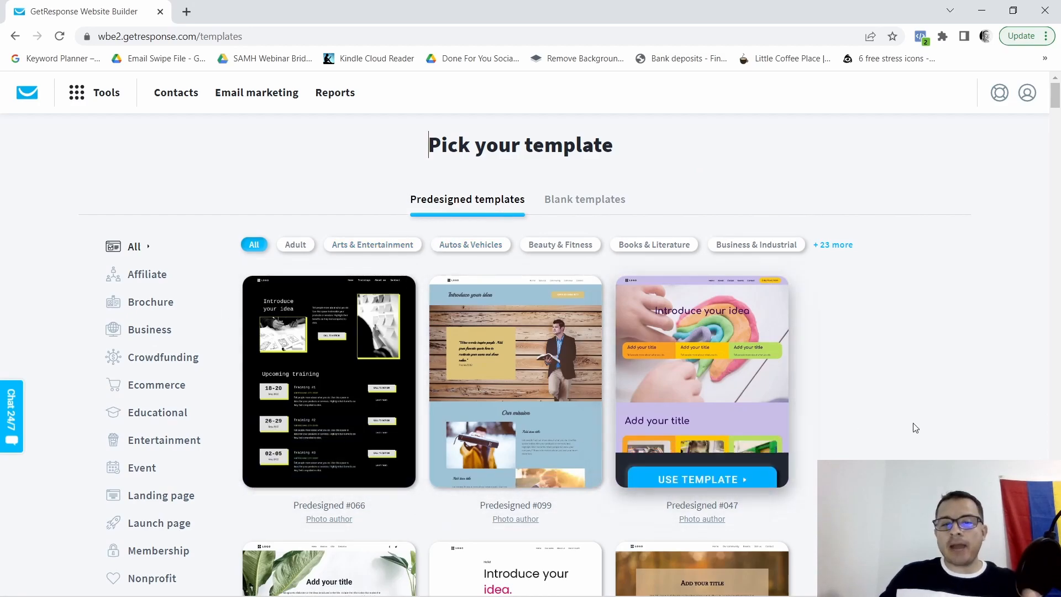
scroll(940, 378, down, 3)
scroll(893, 395, down, 12)
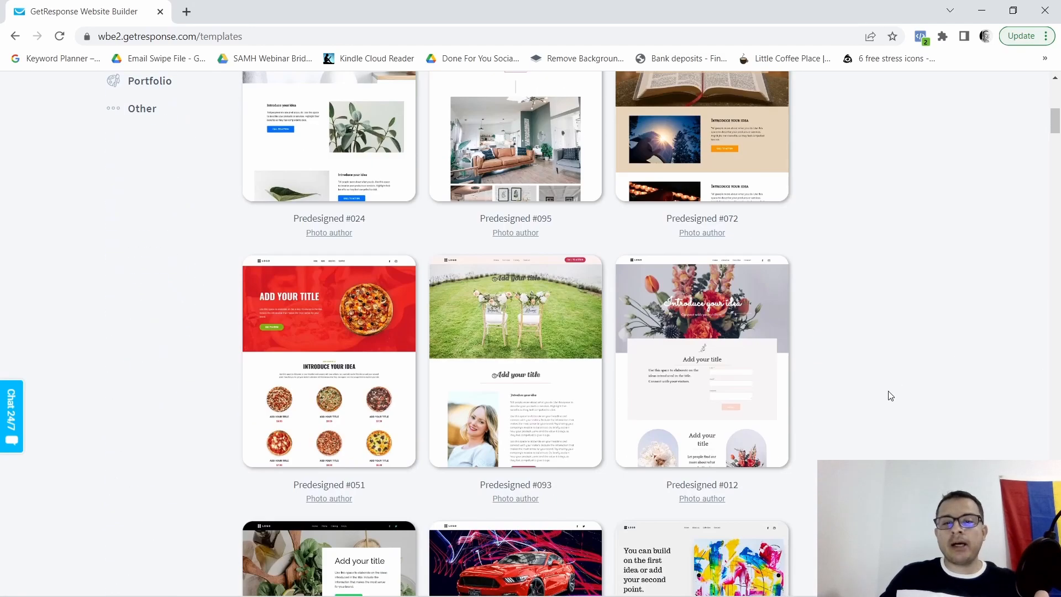
scroll(895, 407, up, 3)
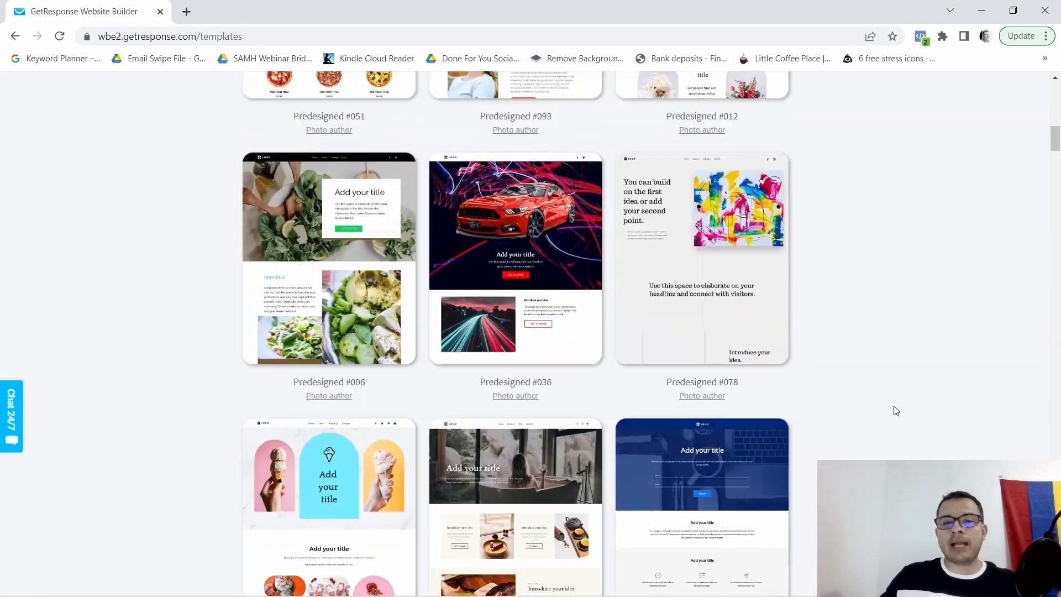
scroll(898, 412, down, 5)
scroll(898, 416, up, 15)
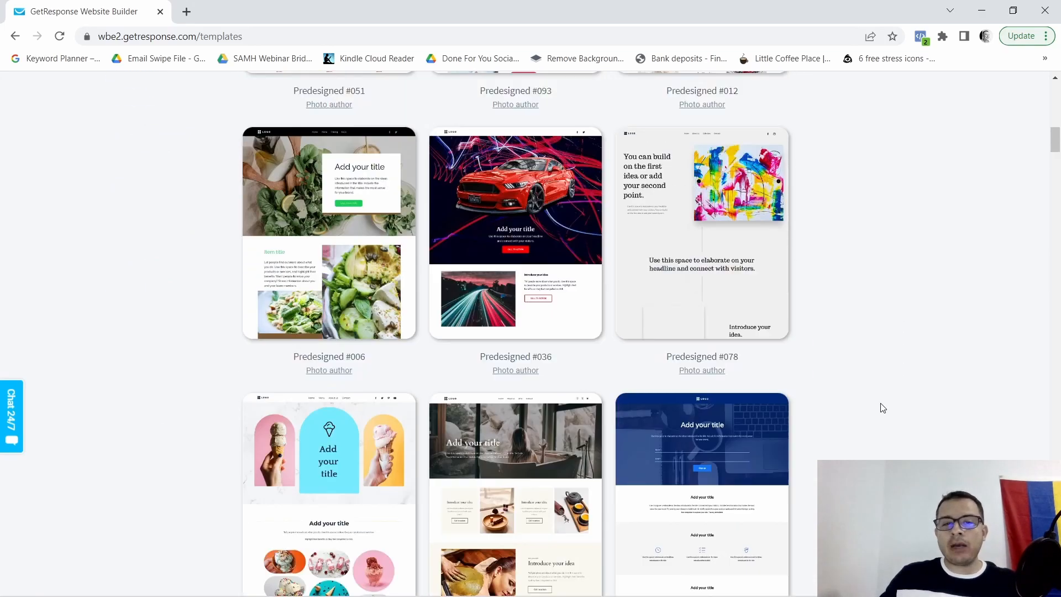
scroll(909, 426, down, 1)
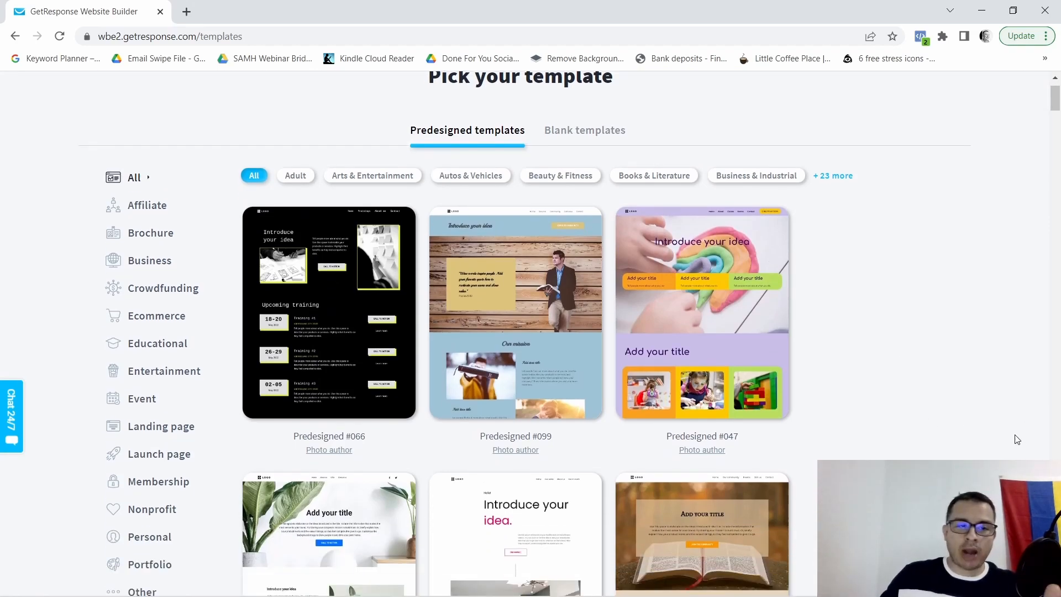
scroll(1023, 439, down, 1)
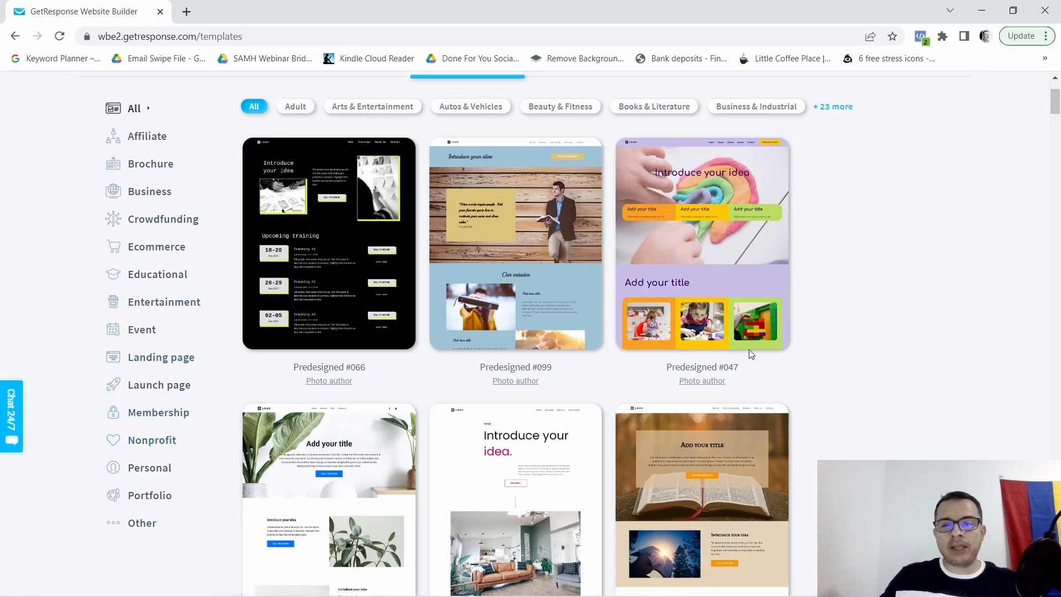
scroll(1007, 344, up, 1)
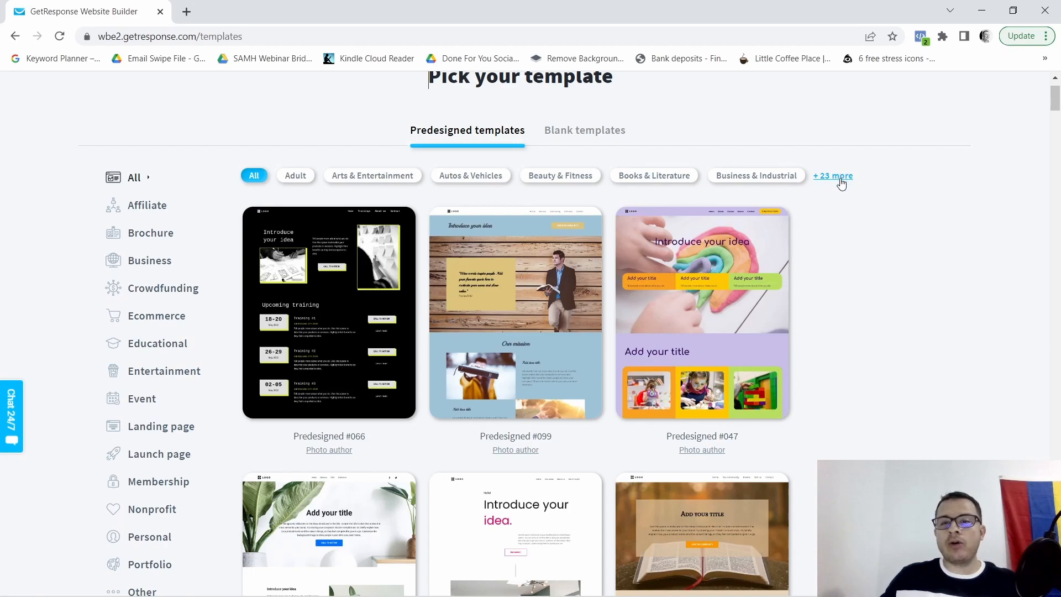
scroll(509, 391, down, 5)
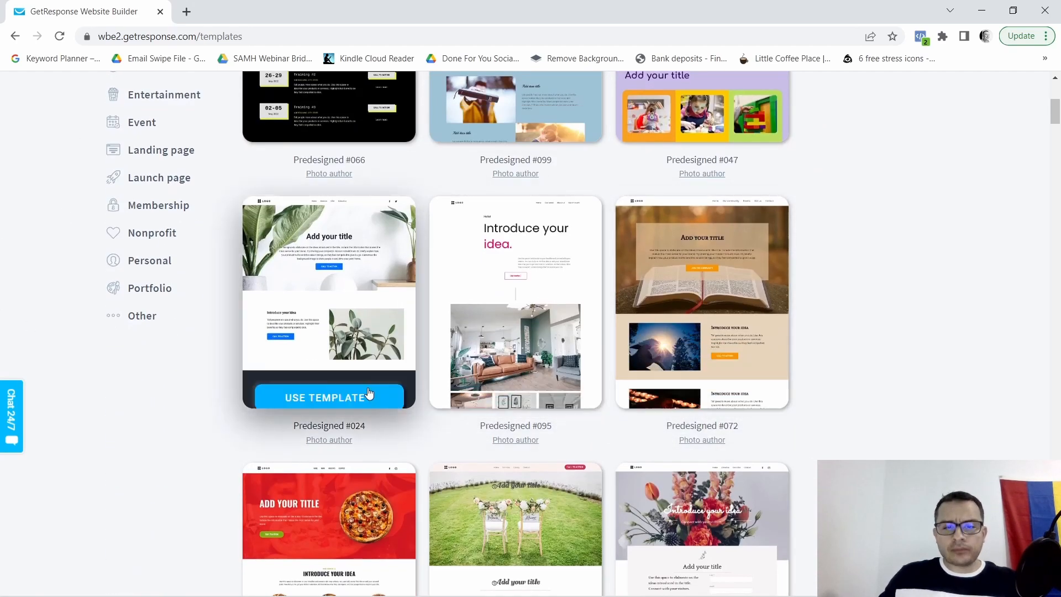
mouse_move(432, 376)
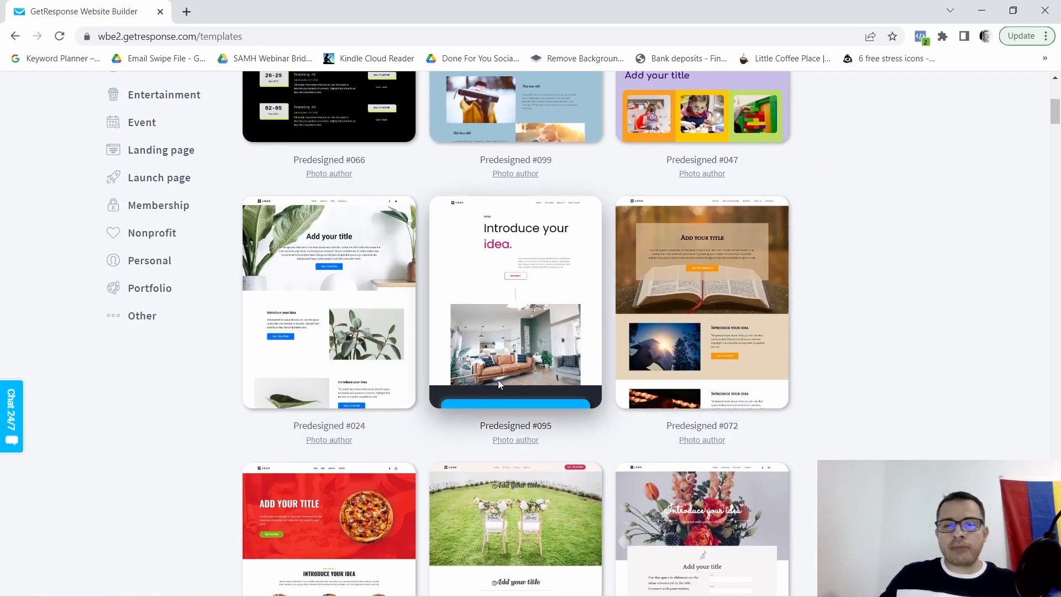
scroll(549, 466, down, 5)
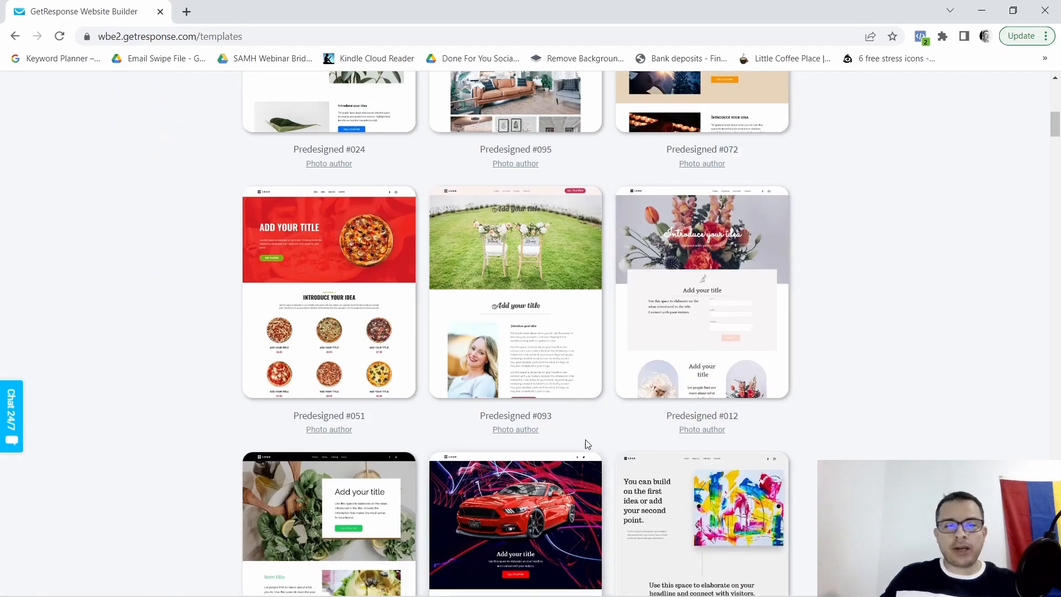
mouse_move(336, 350)
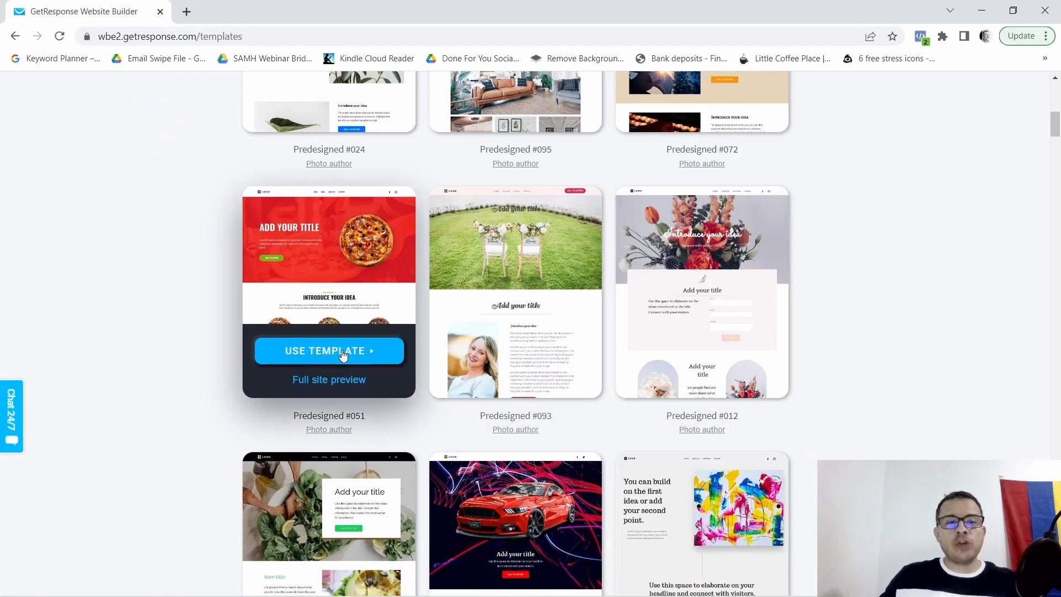
click(325, 386)
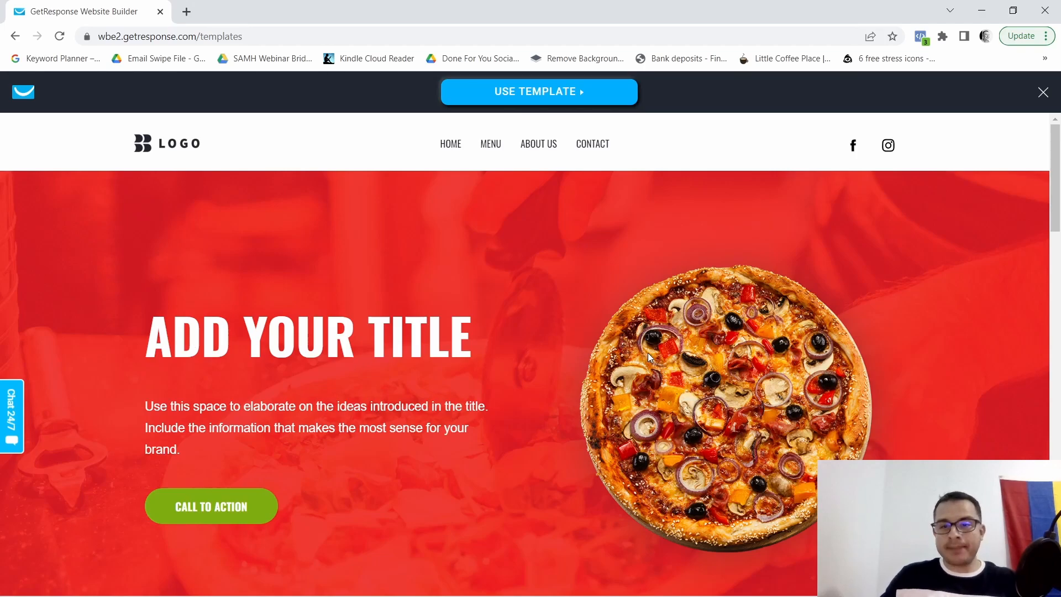
scroll(827, 364, down, 10)
scroll(744, 389, down, 14)
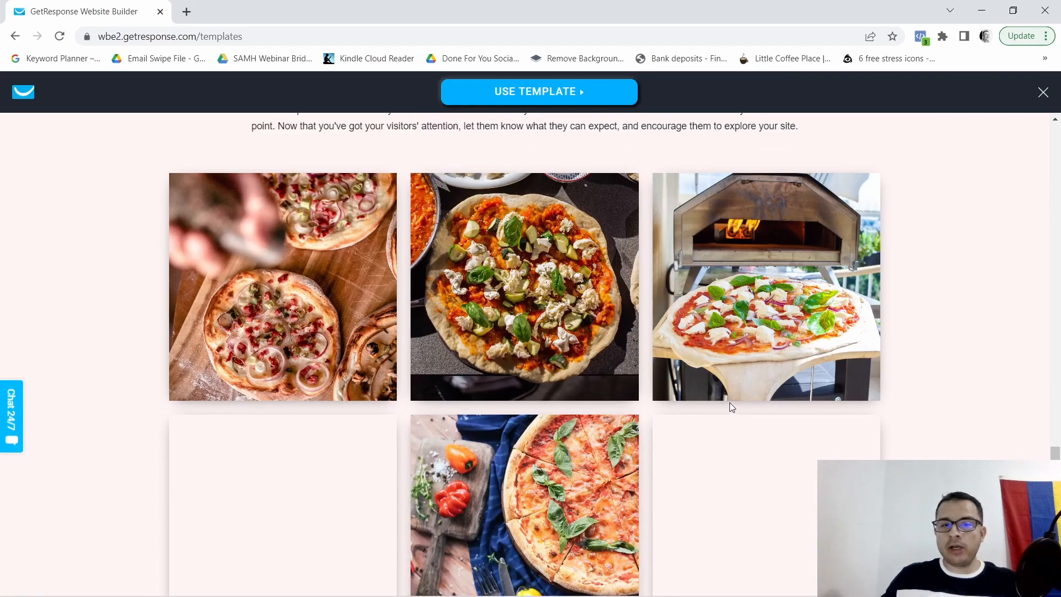
scroll(718, 389, down, 3)
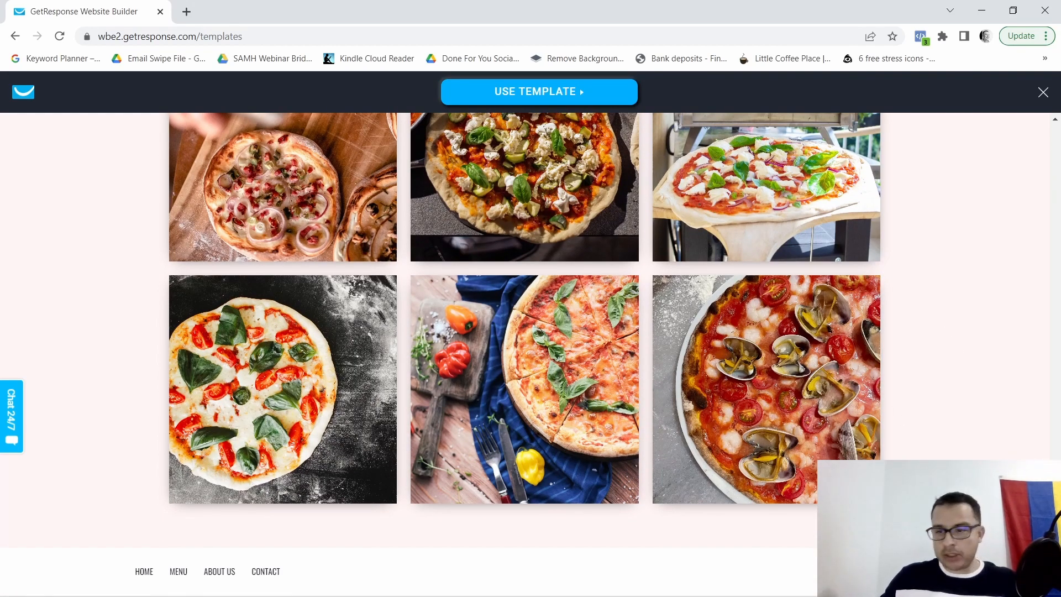
drag(1056, 529, 1060, 177)
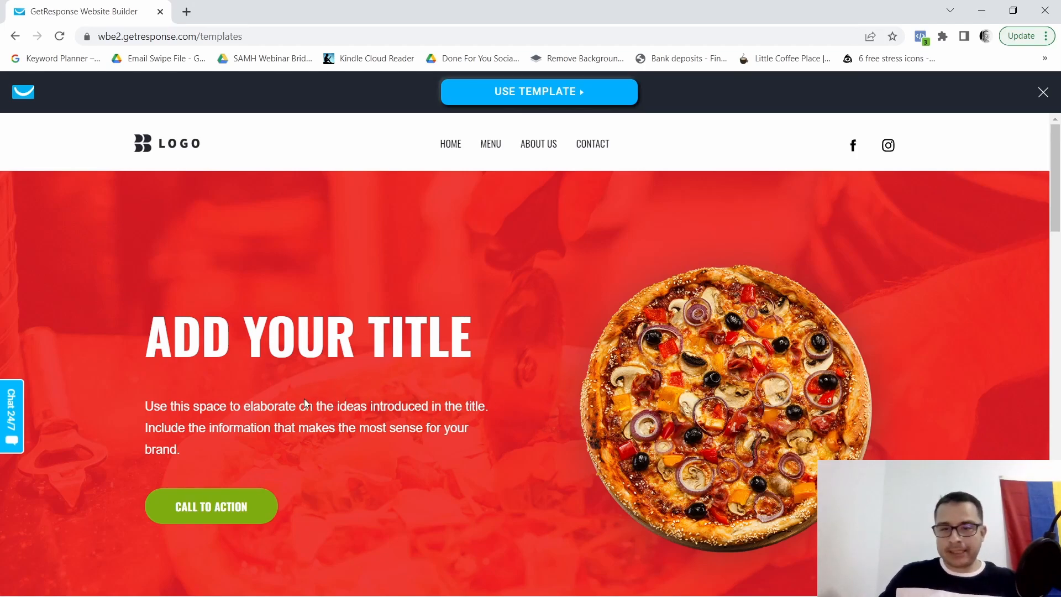
scroll(727, 404, down, 18)
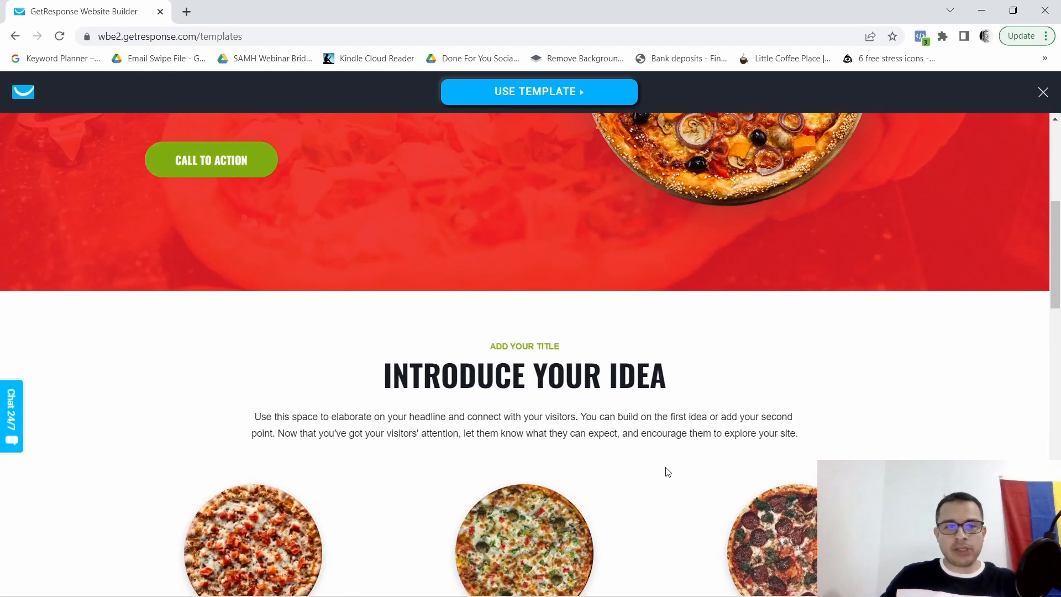
scroll(616, 464, down, 5)
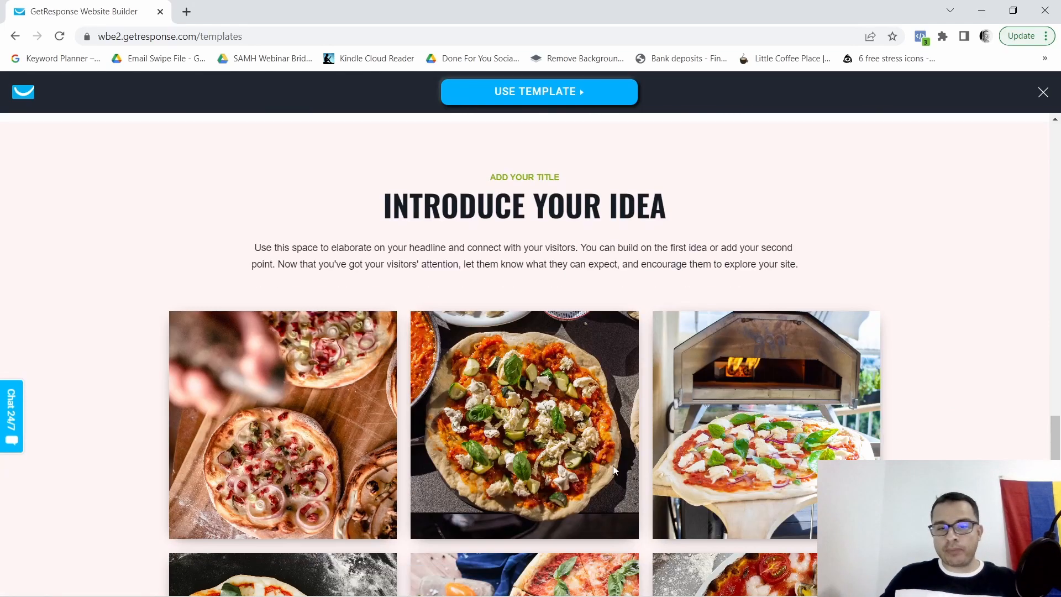
scroll(758, 253, up, 8)
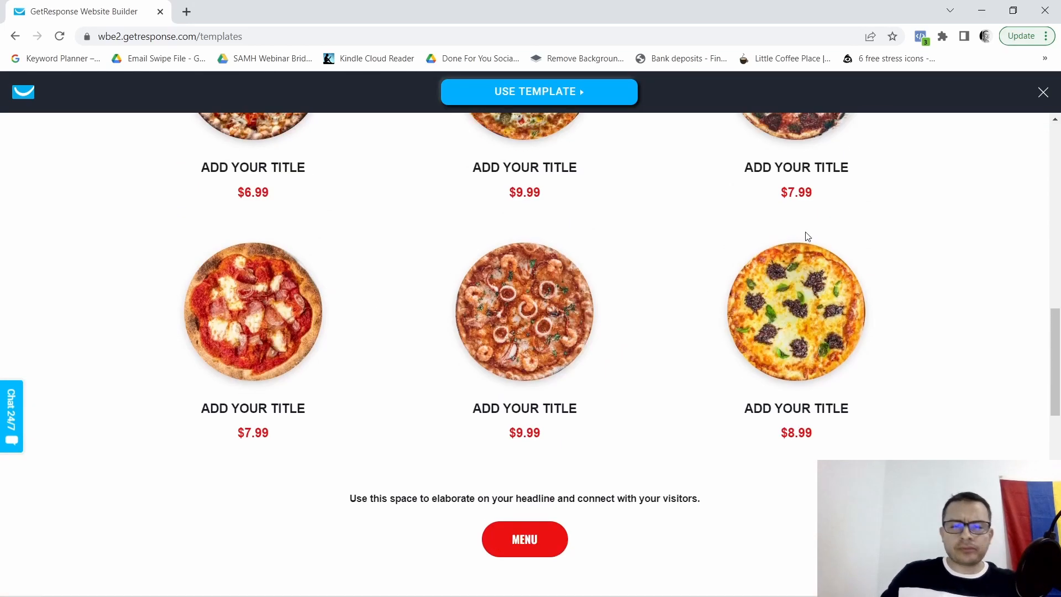
click(1042, 93)
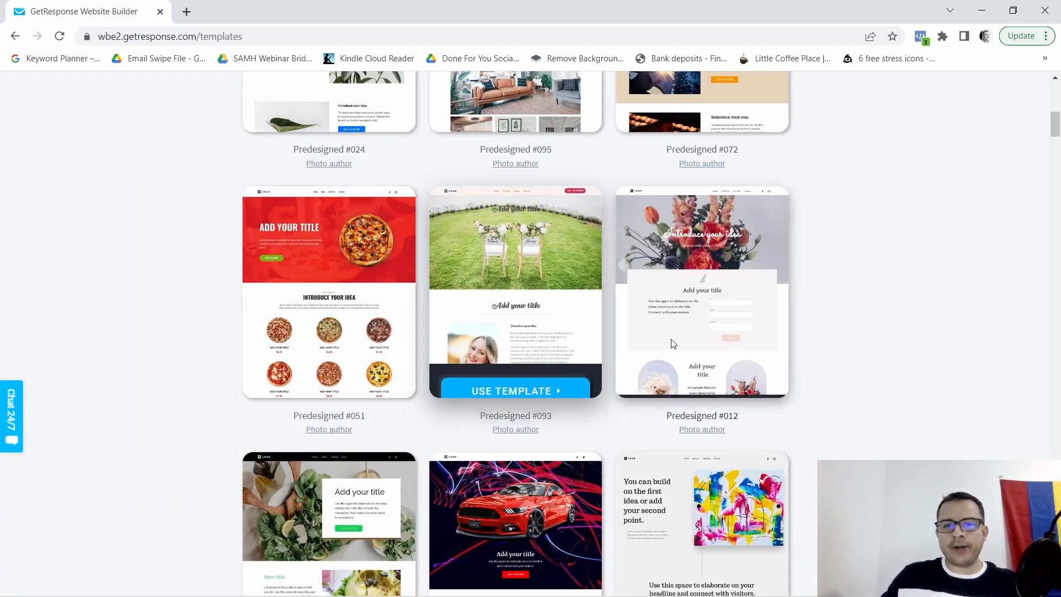
Preview plant template #024 and scroll through its About us page.
scroll(783, 360, up, 4)
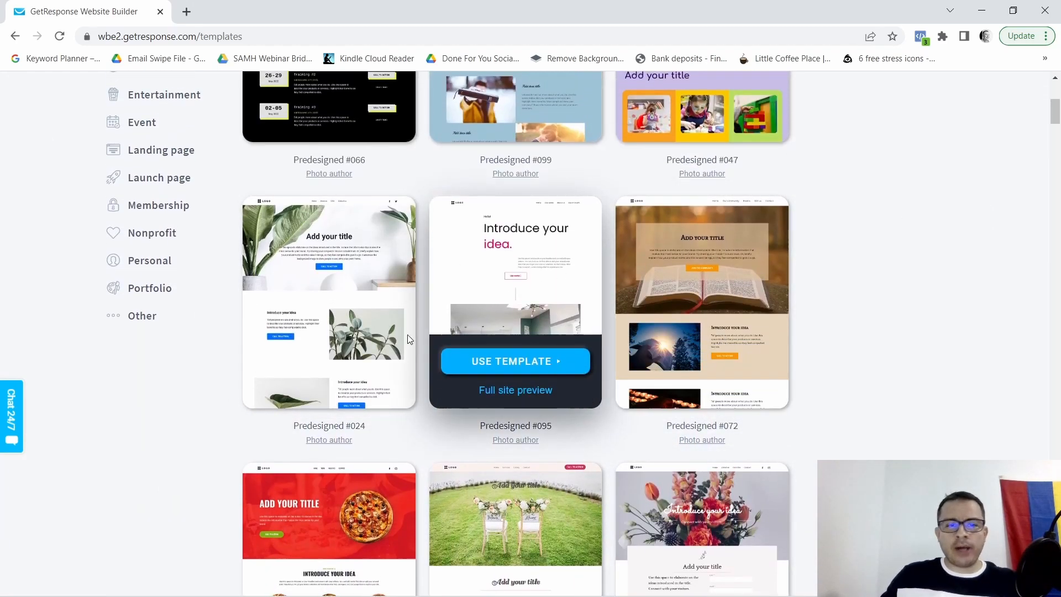
click(332, 391)
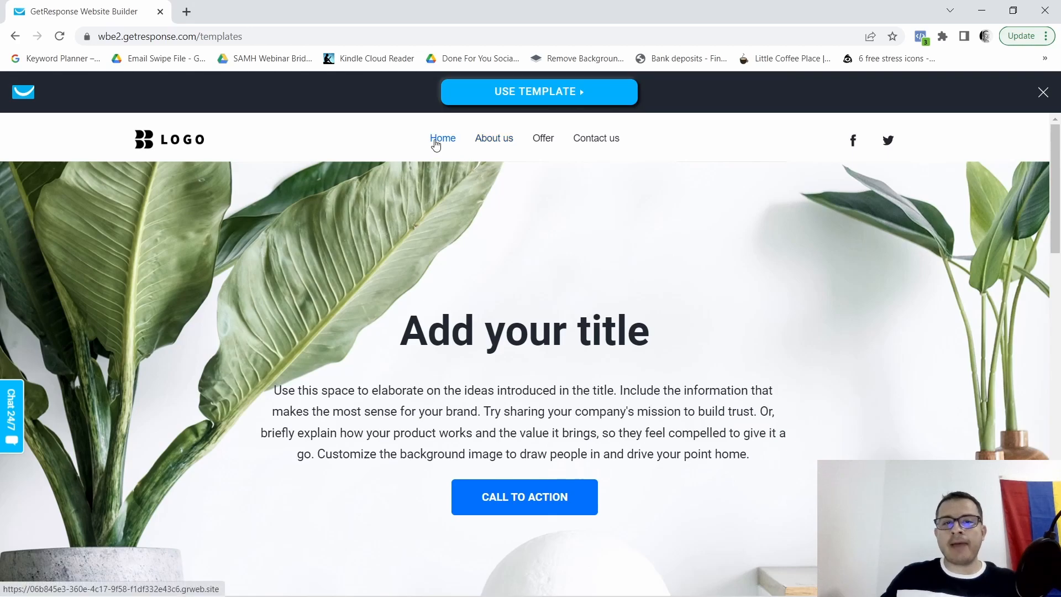
click(505, 142)
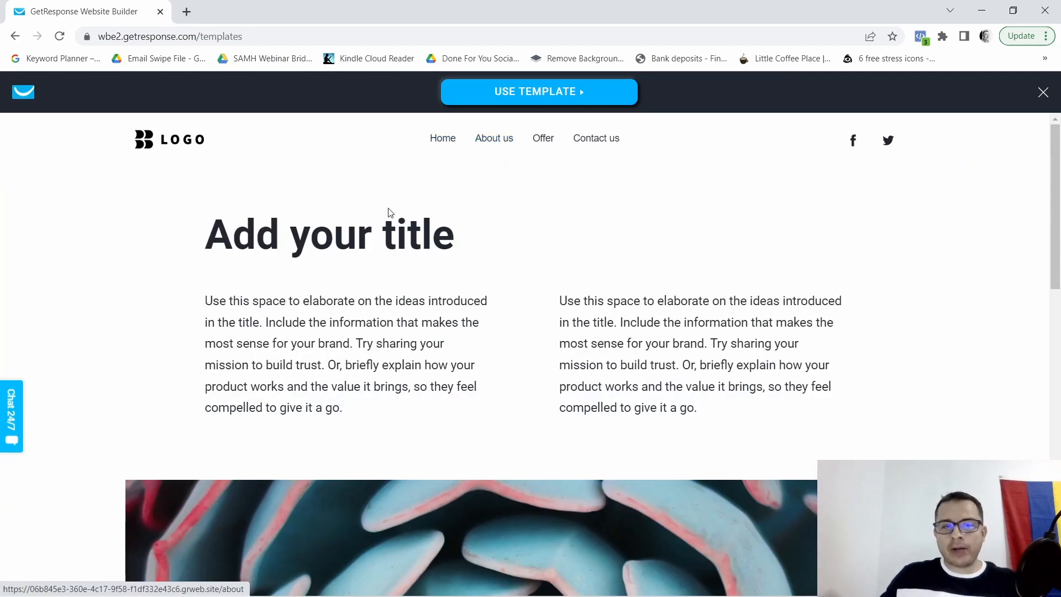
scroll(365, 265, down, 5)
scroll(363, 283, down, 5)
scroll(386, 332, up, 10)
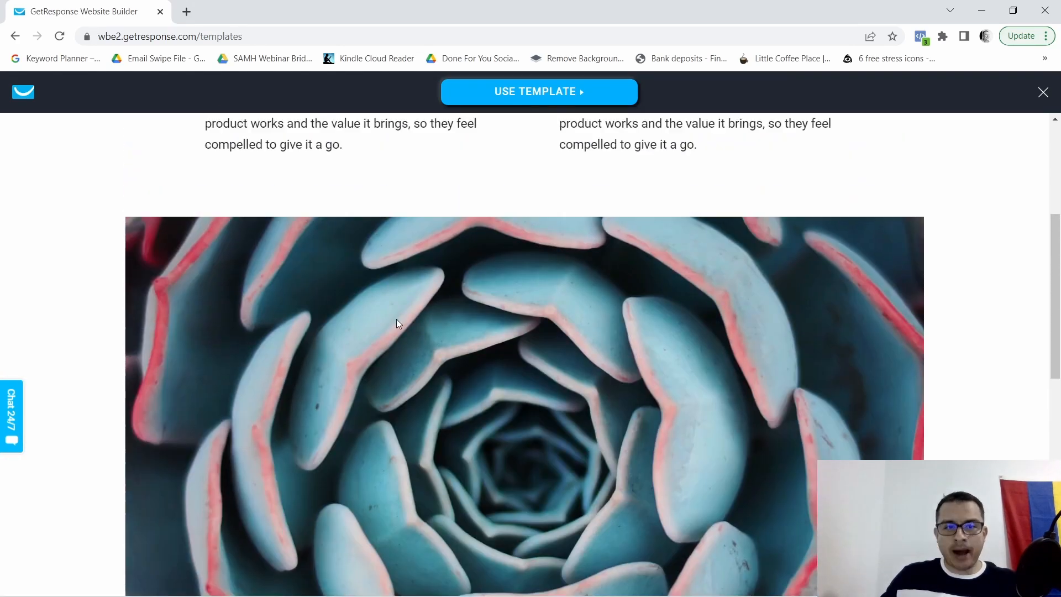
Inspect the template's Offer and Contact us pages, then close the preview.
click(544, 141)
scroll(476, 288, down, 10)
scroll(469, 313, up, 10)
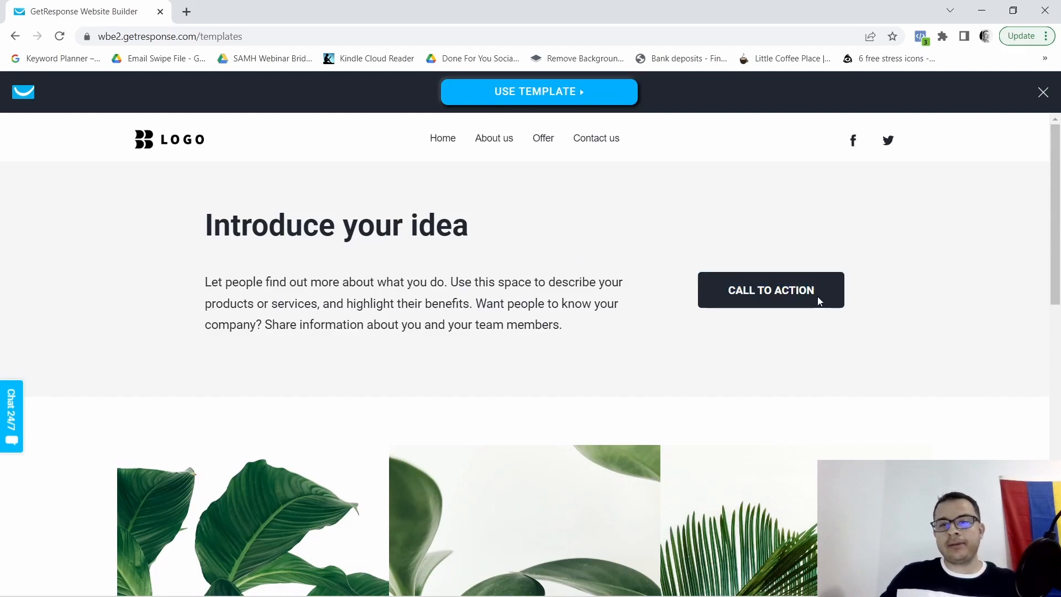
click(608, 139)
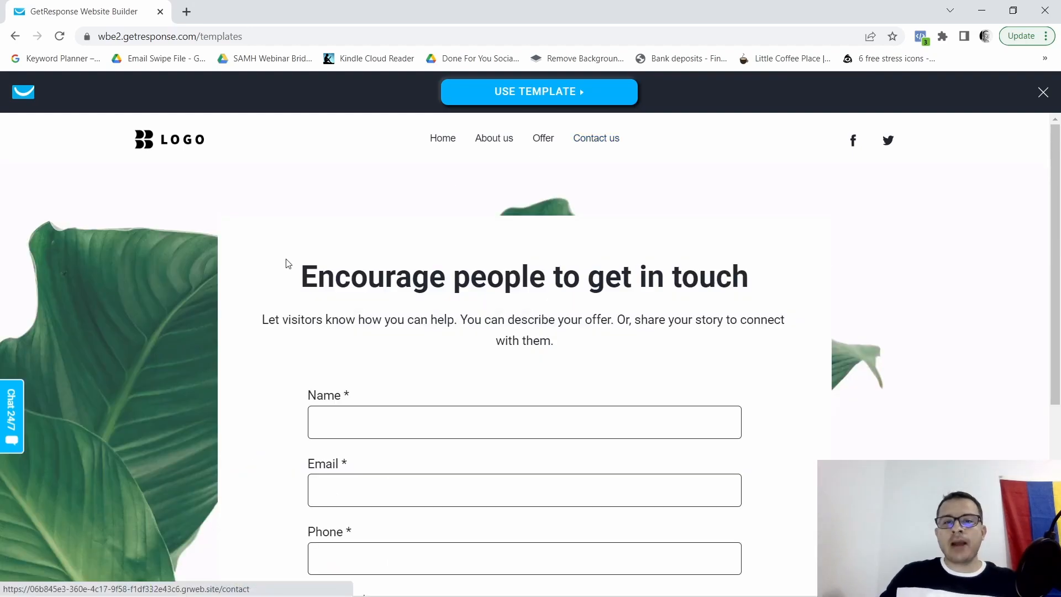
scroll(283, 369, down, 5)
scroll(297, 414, down, 1)
scroll(573, 277, up, 6)
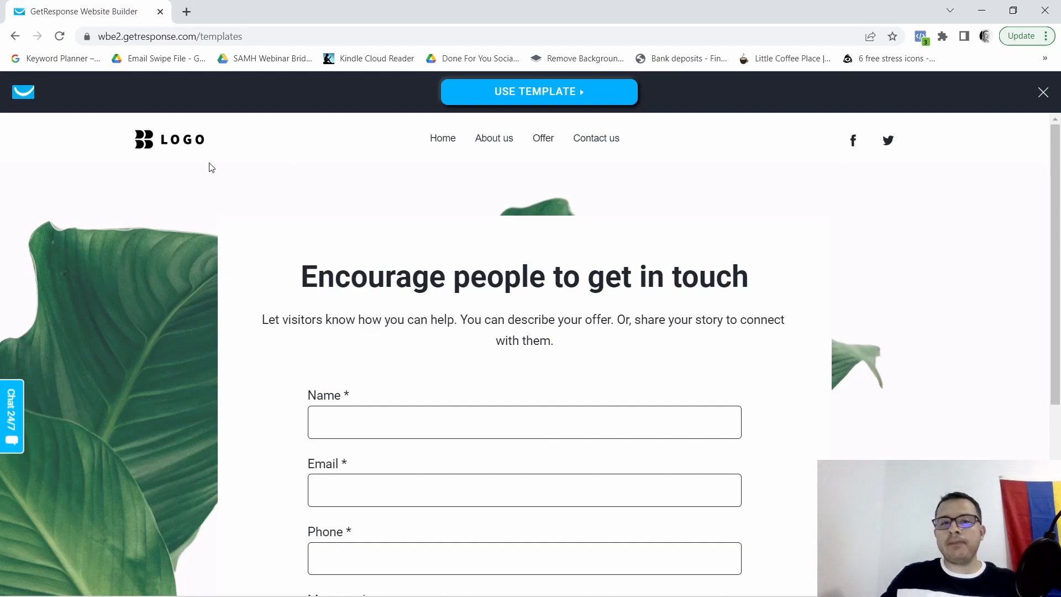
click(1038, 98)
Switch to the Blank templates and start the site from Blank template #4.
scroll(915, 343, up, 5)
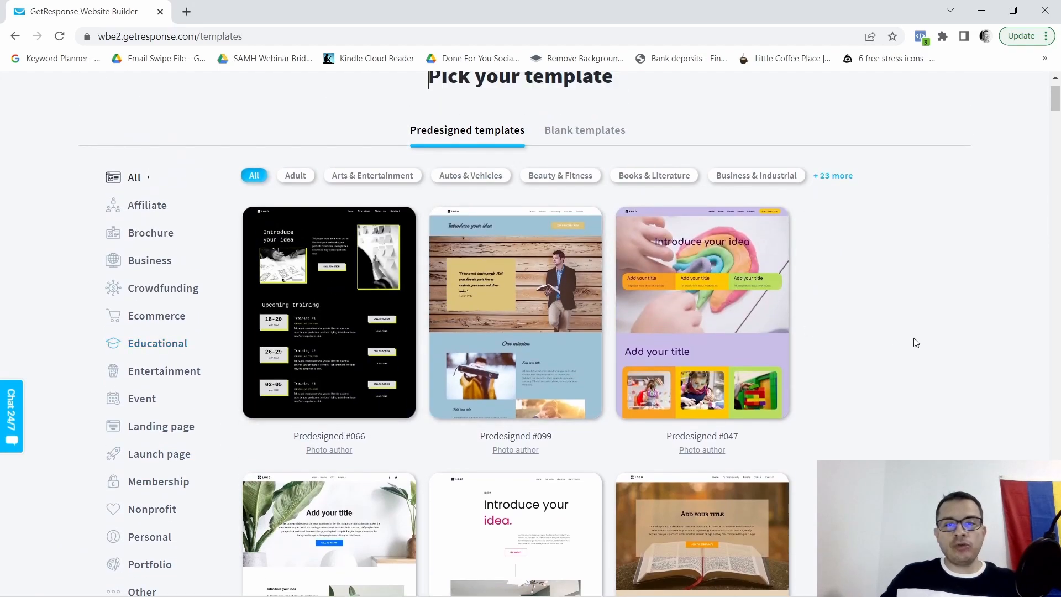
mouse_move(513, 303)
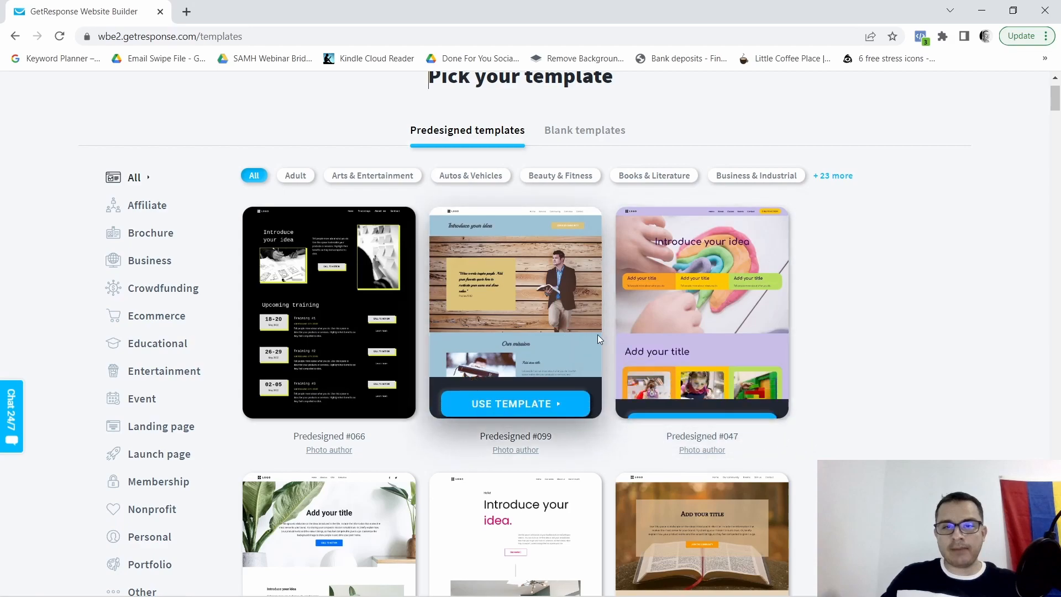
click(606, 136)
mouse_move(205, 276)
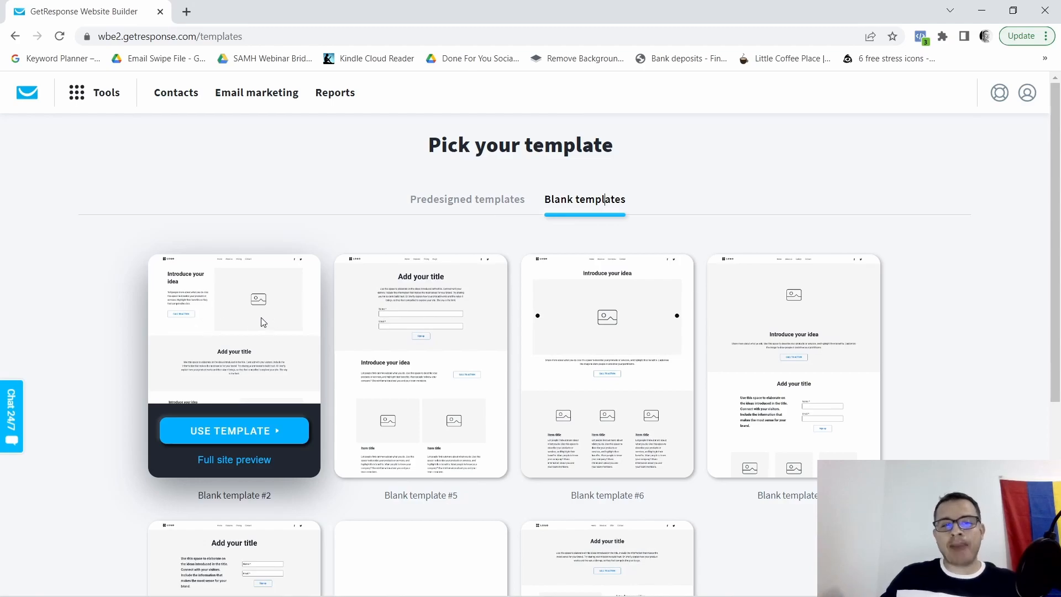
scroll(264, 296, down, 1)
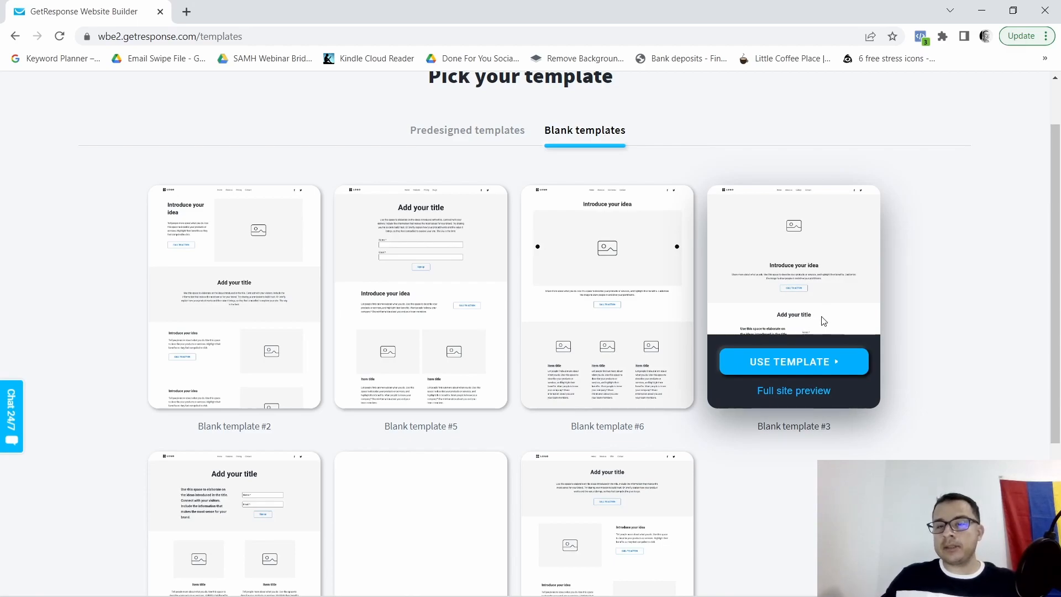
scroll(818, 309, down, 3)
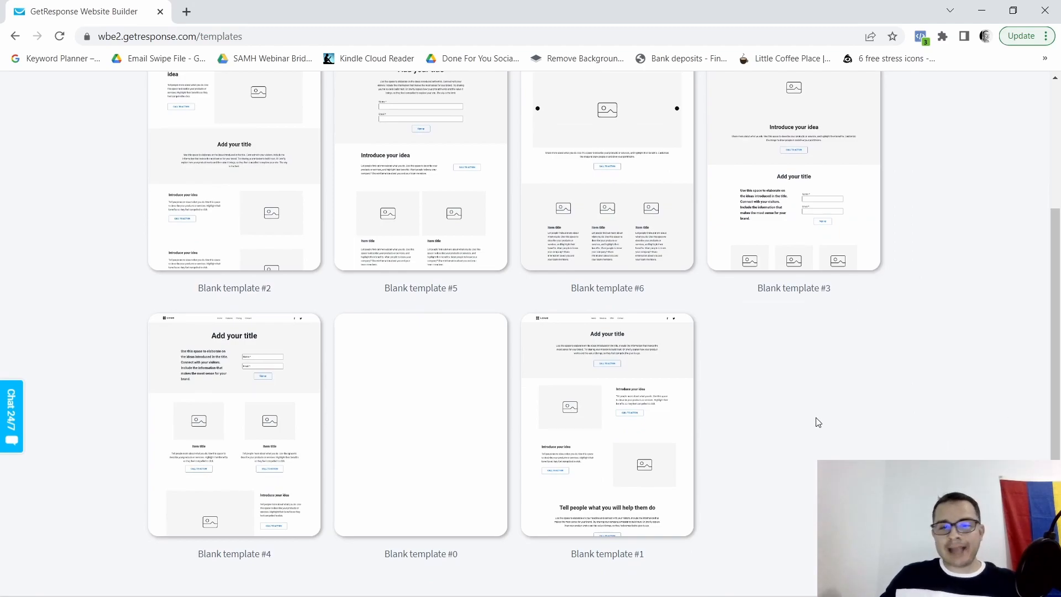
mouse_move(252, 418)
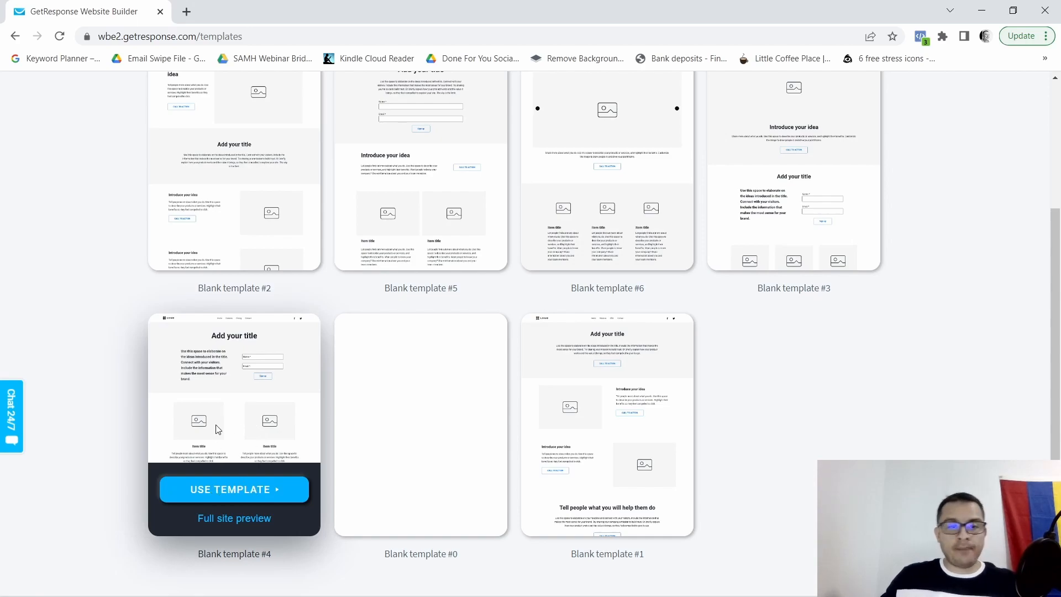
click(231, 490)
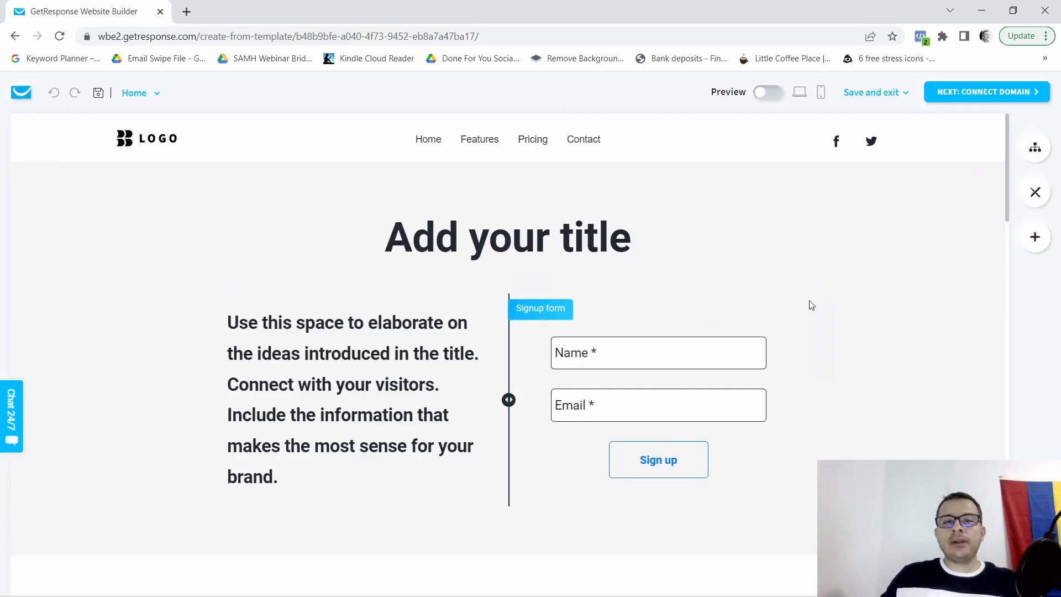
Preview the blank site in desktop view, then return to editing.
scroll(806, 308, down, 5)
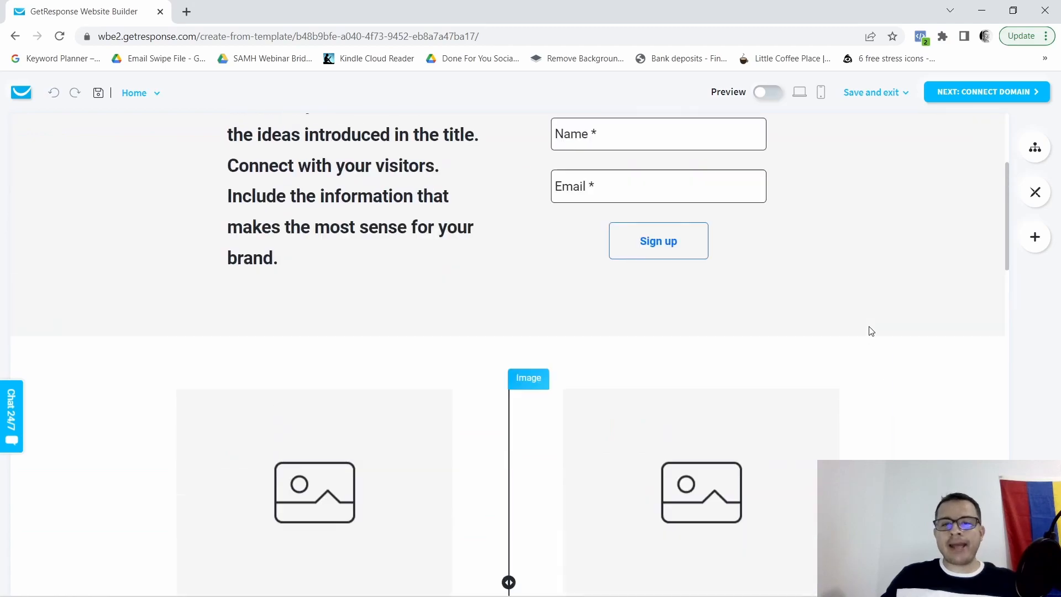
scroll(869, 330, up, 5)
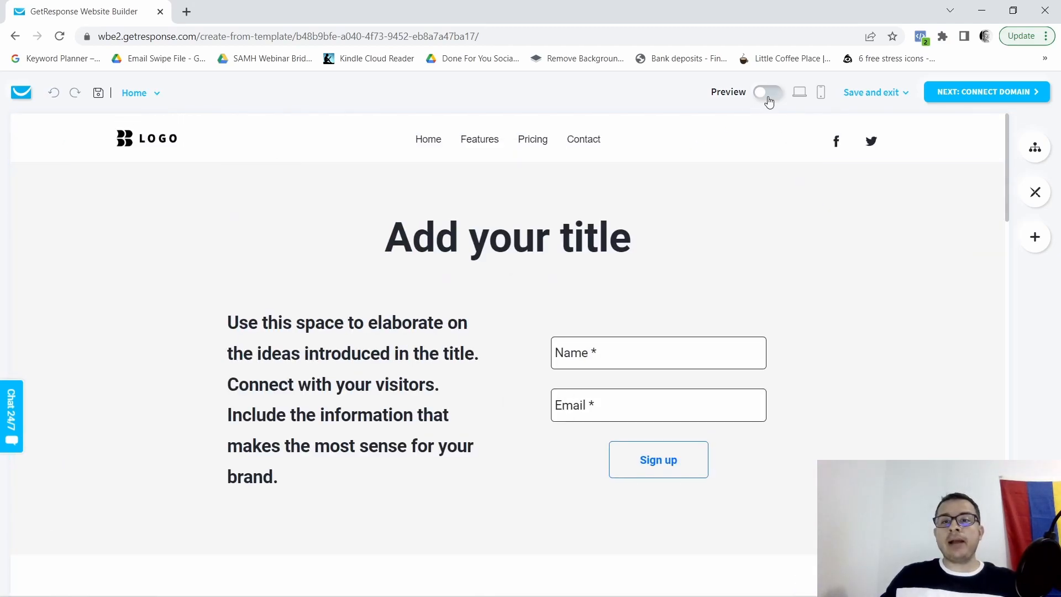
click(769, 92)
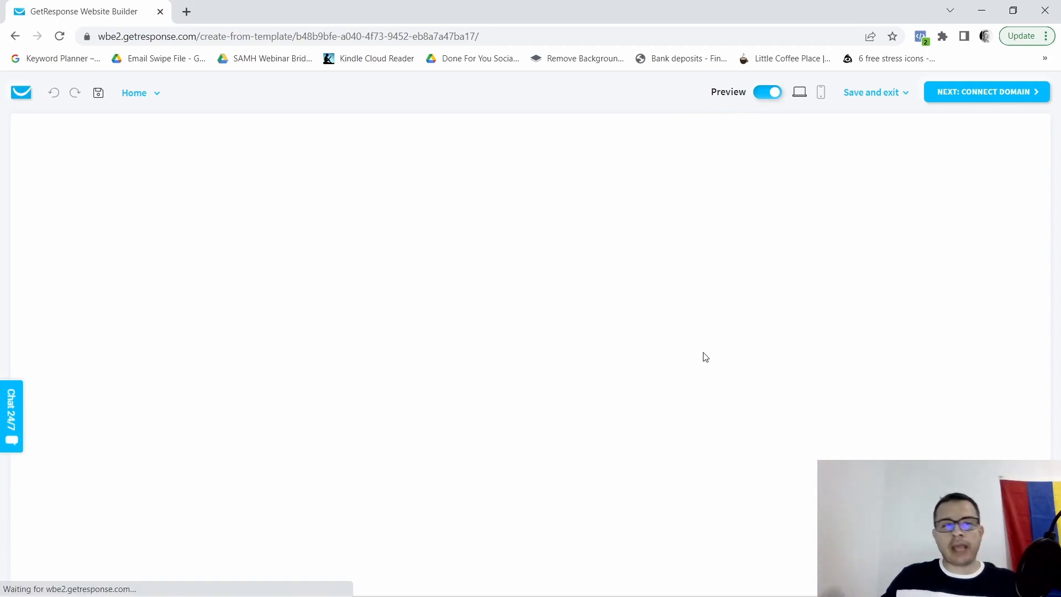
scroll(704, 351, down, 6)
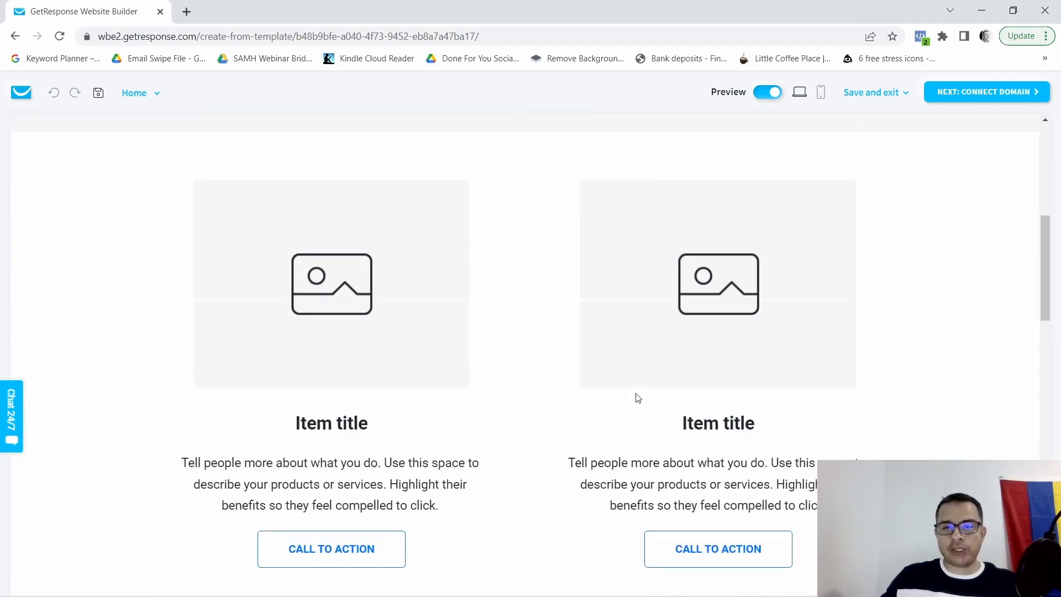
scroll(628, 398, up, 10)
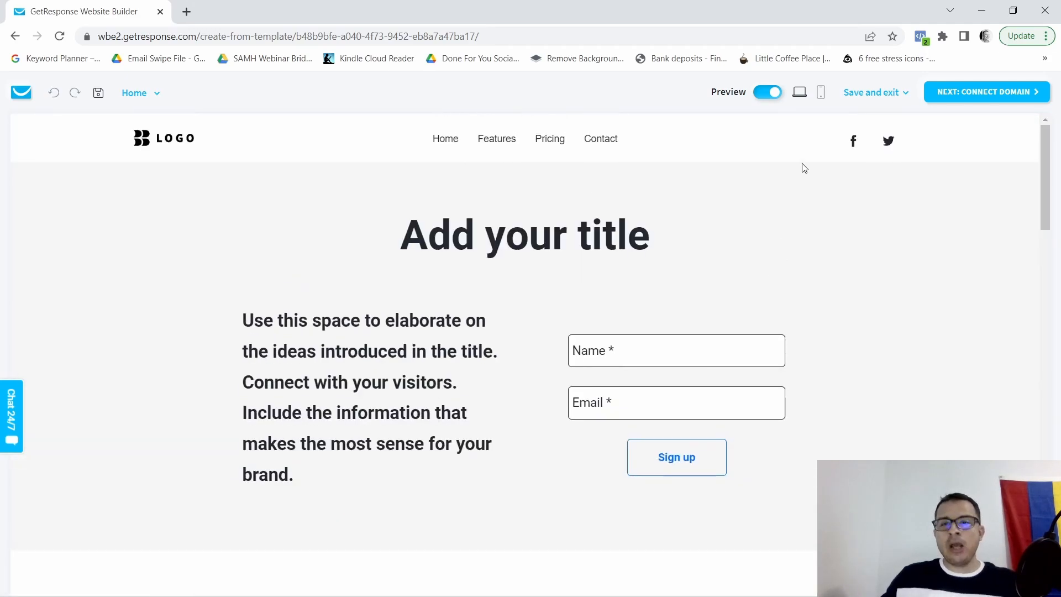
click(768, 94)
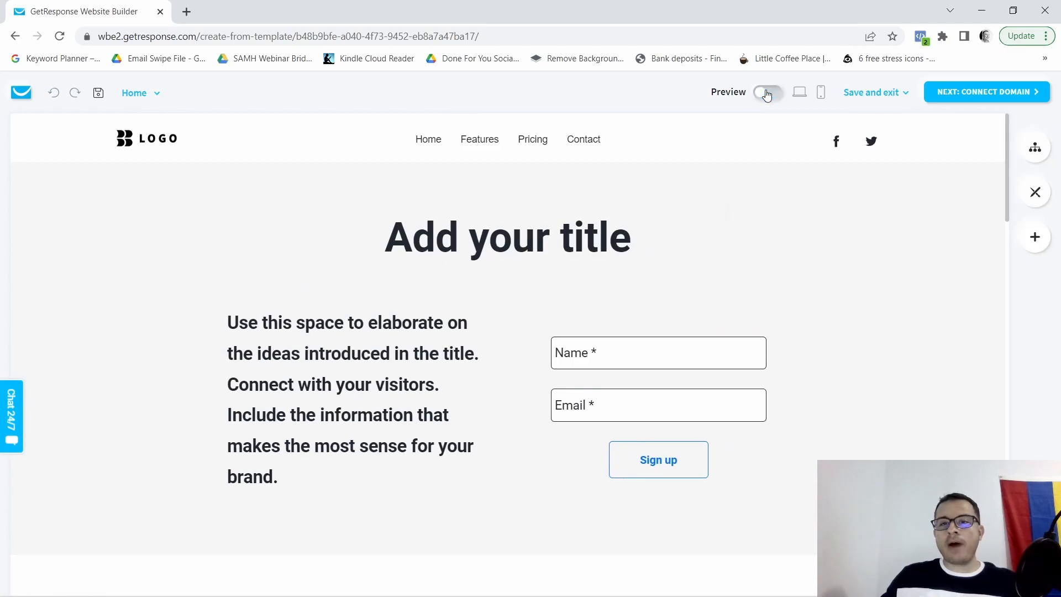
Check the site's mobile phone layout, switch back to desktop, and exit preview.
click(821, 92)
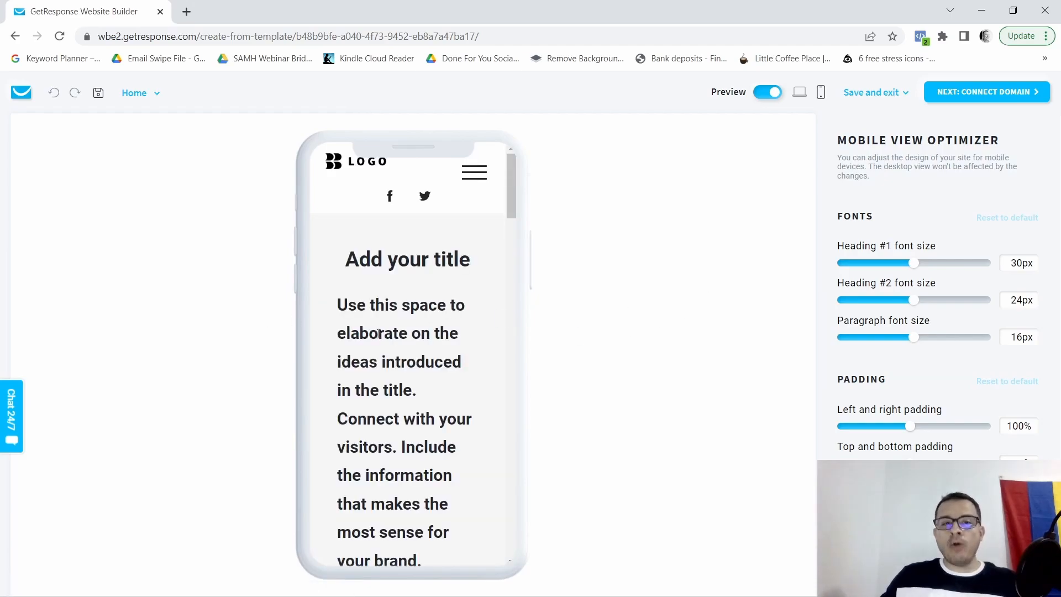
scroll(446, 321, down, 15)
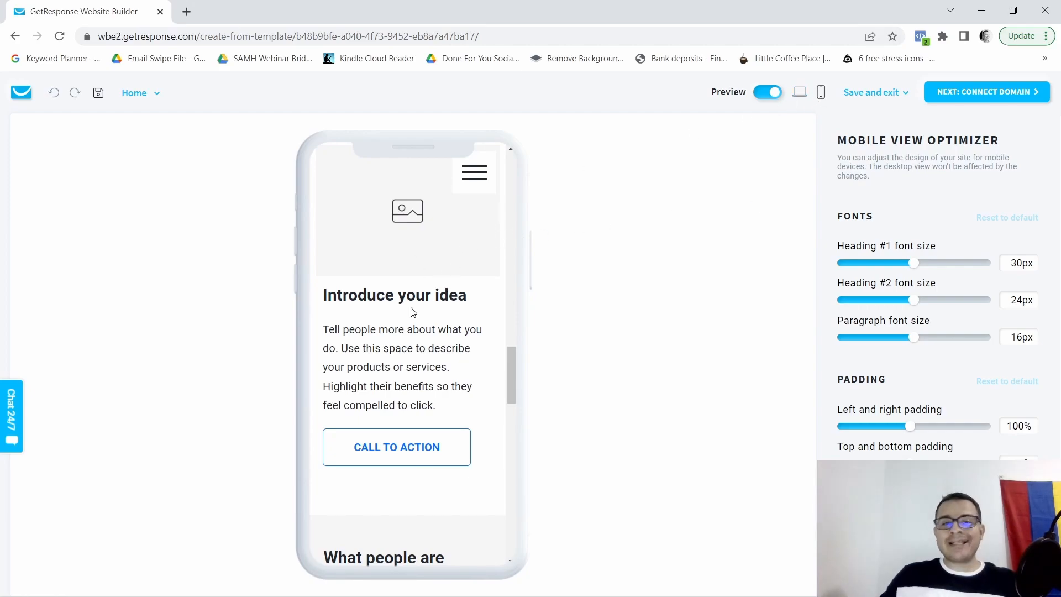
scroll(432, 335, down, 12)
scroll(431, 335, down, 4)
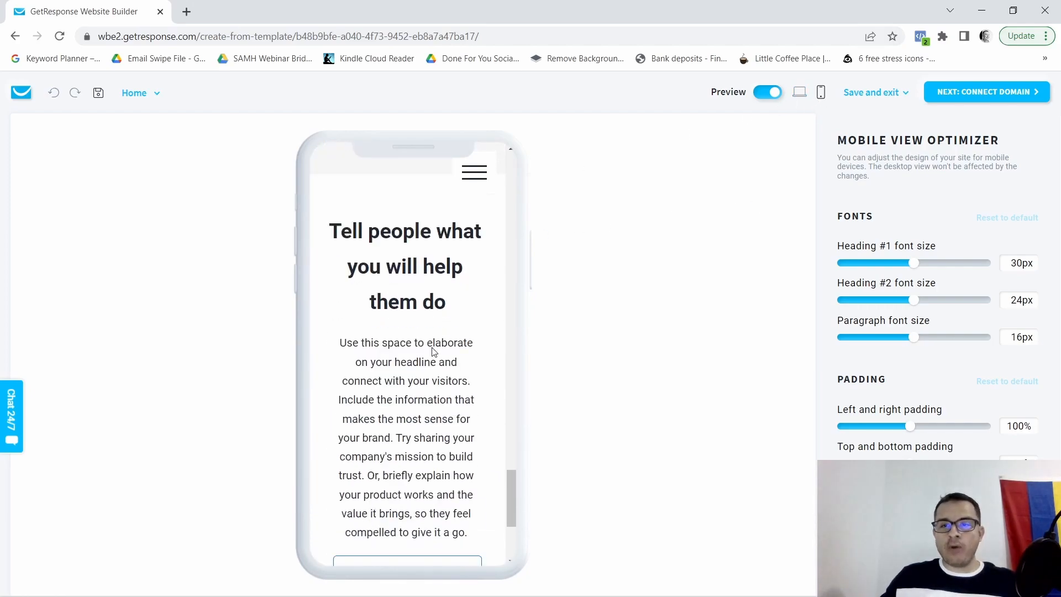
click(800, 92)
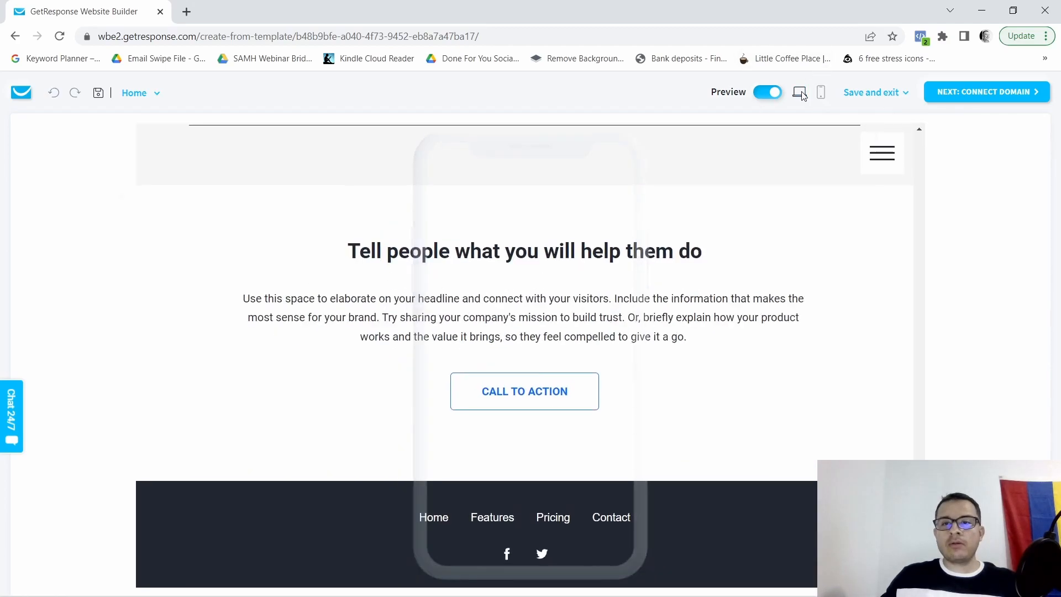
click(760, 94)
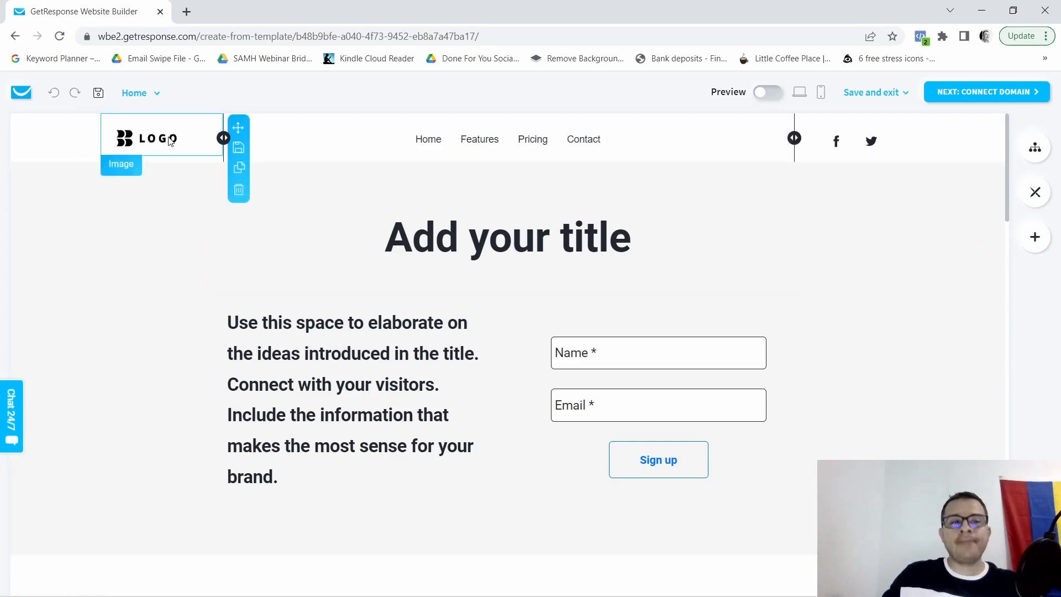
Select the header logo and inspect its source image in the Image panel.
click(143, 141)
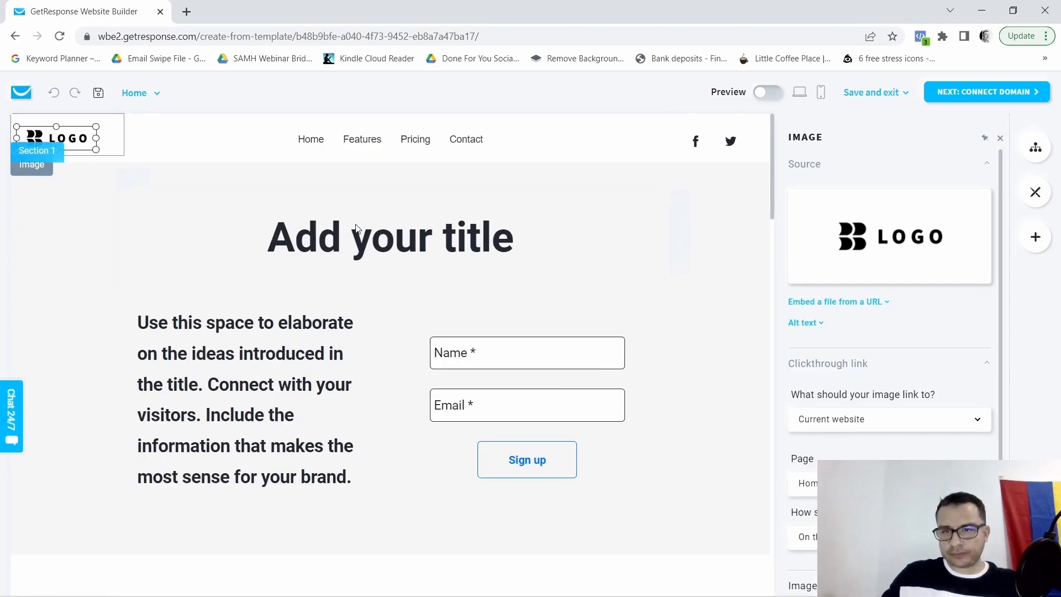
mouse_move(913, 212)
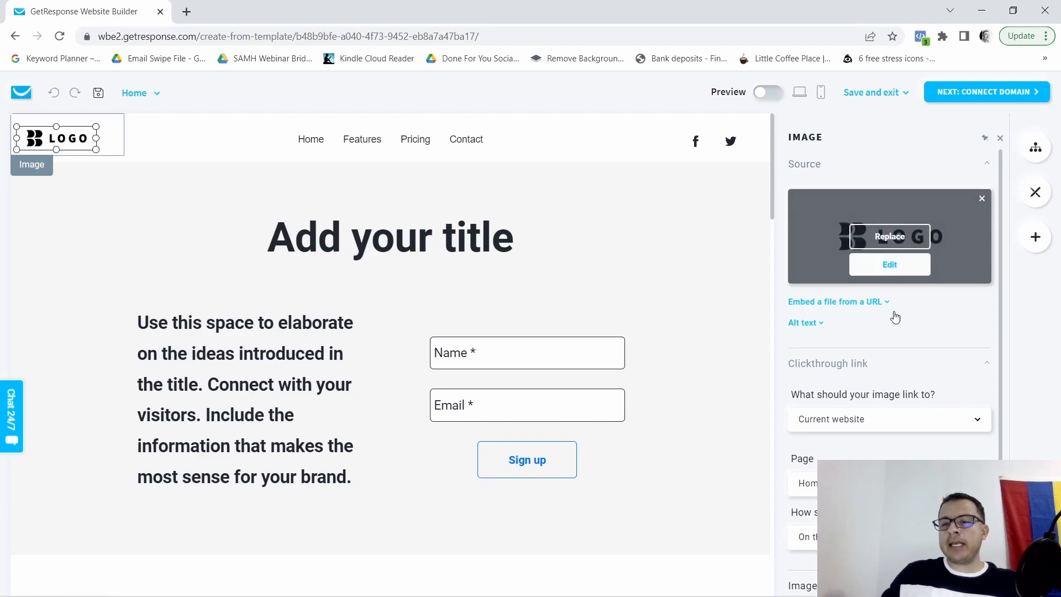
scroll(907, 415, down, 2)
scroll(920, 395, up, 2)
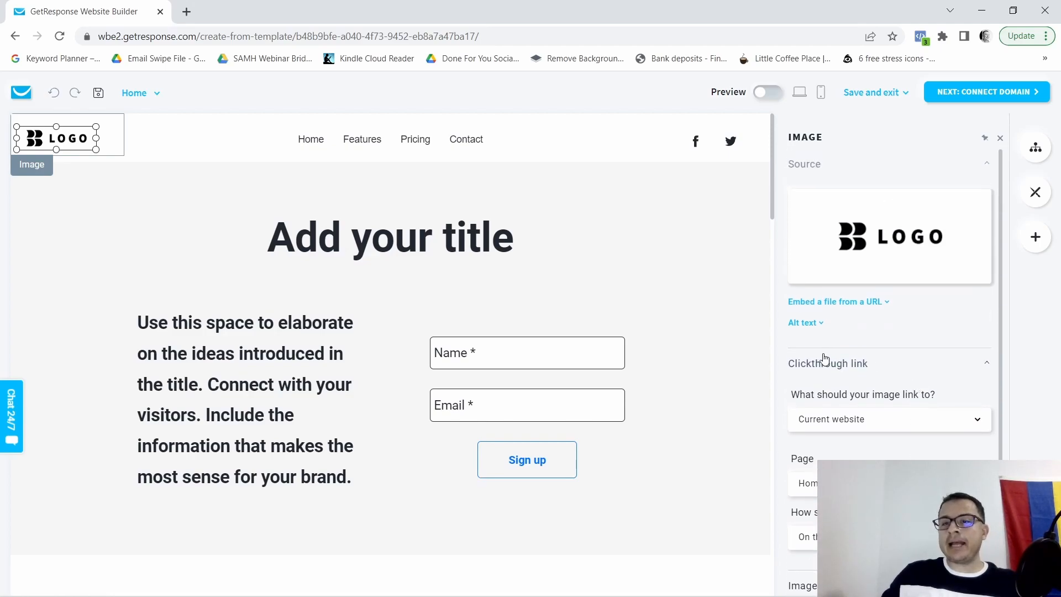
scroll(887, 380, down, 2)
scroll(892, 381, up, 2)
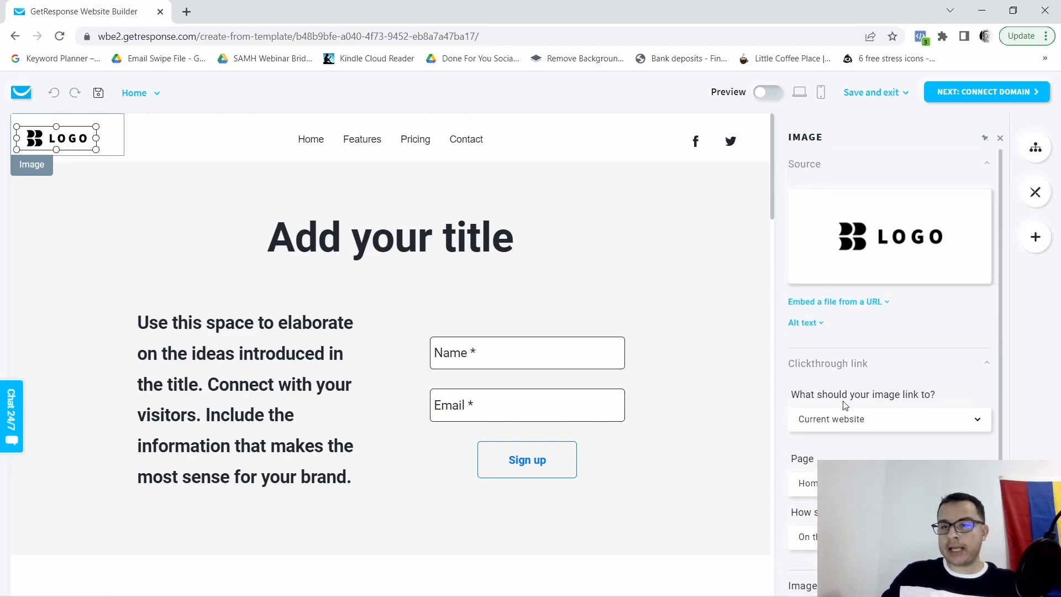
mouse_move(884, 235)
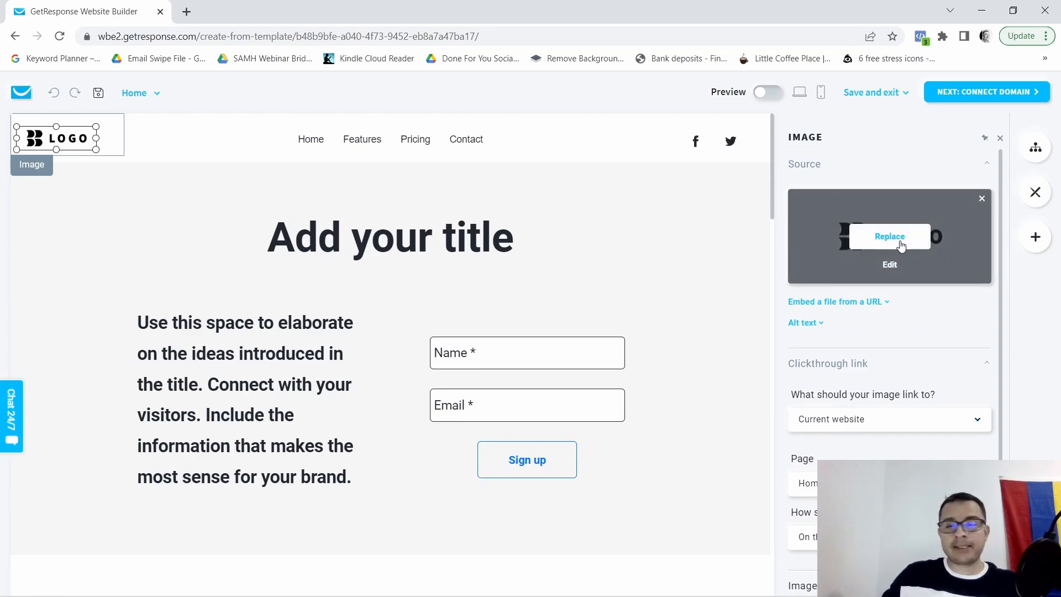
Open the Files and images library to pick a replacement logo.
click(891, 238)
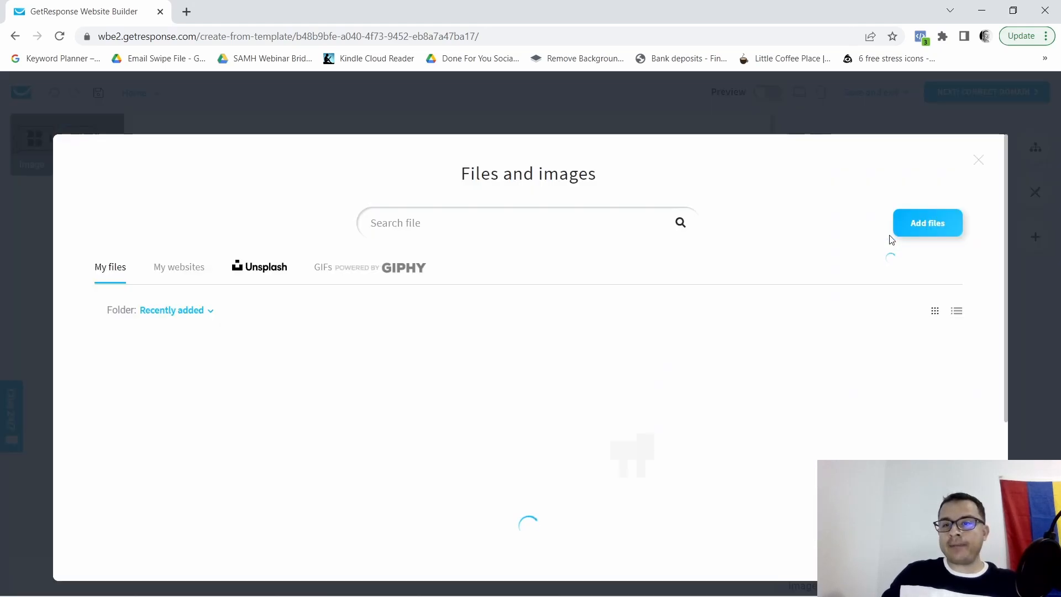
scroll(528, 332, down, 4)
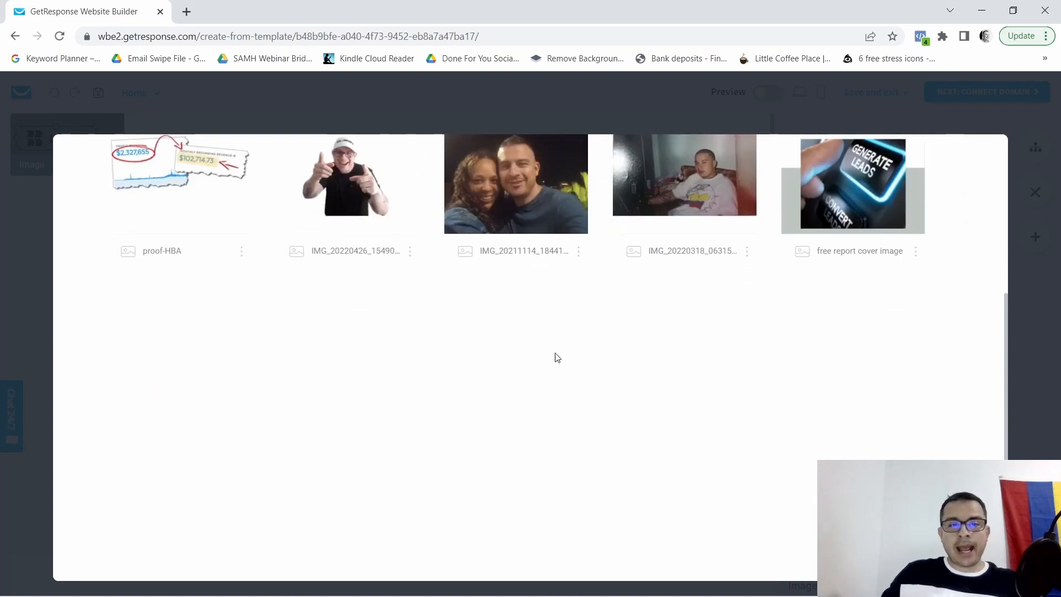
scroll(562, 358, up, 4)
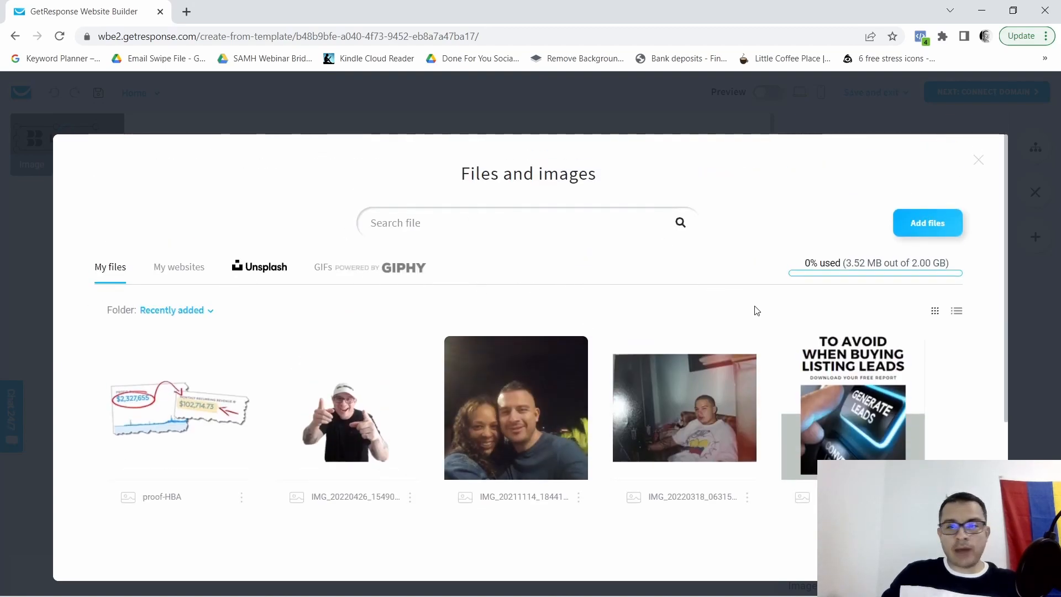
scroll(588, 393, down, 3)
scroll(587, 393, up, 3)
Upload LogoMakr-5sDEit.png from the computer into the file library.
click(933, 222)
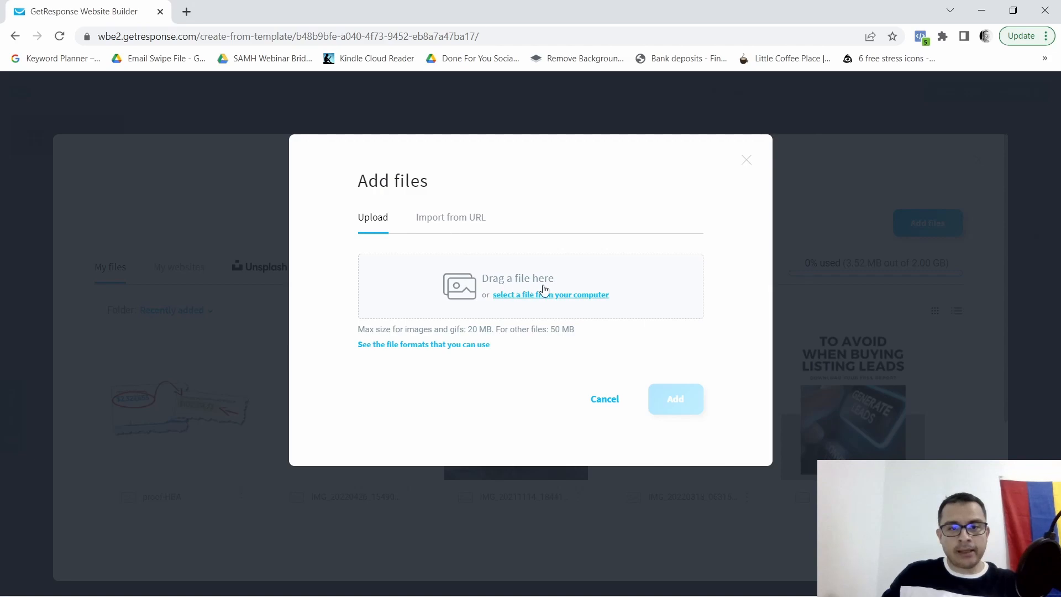
click(561, 300)
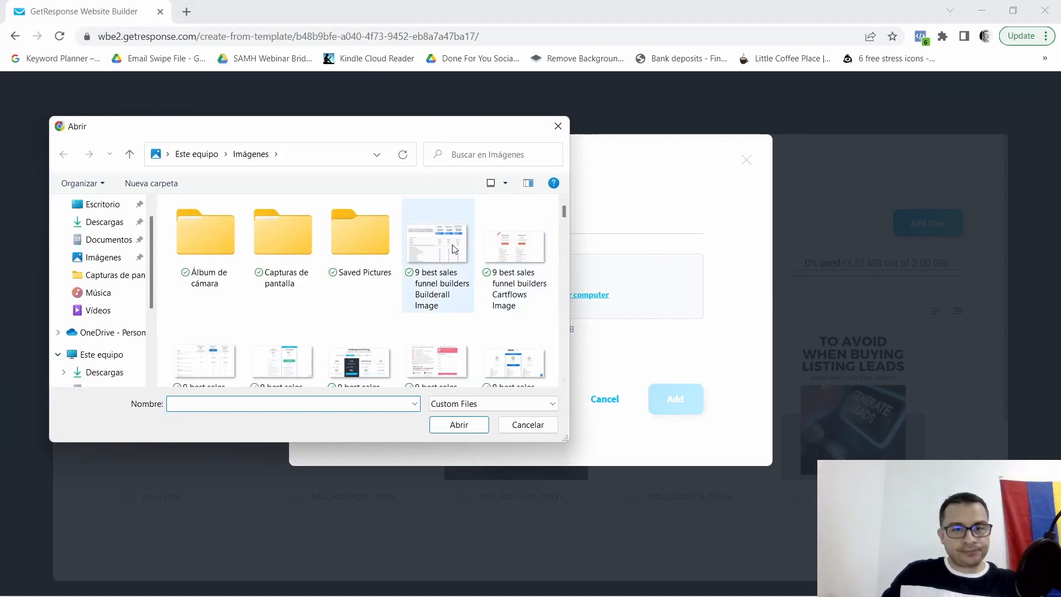
text(logo)
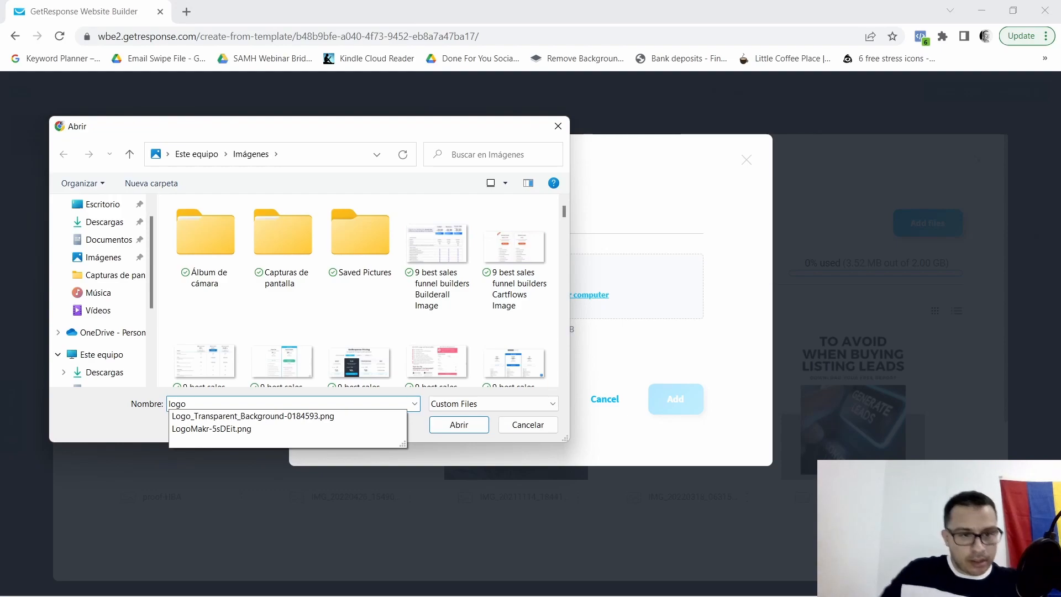
click(212, 429)
click(457, 424)
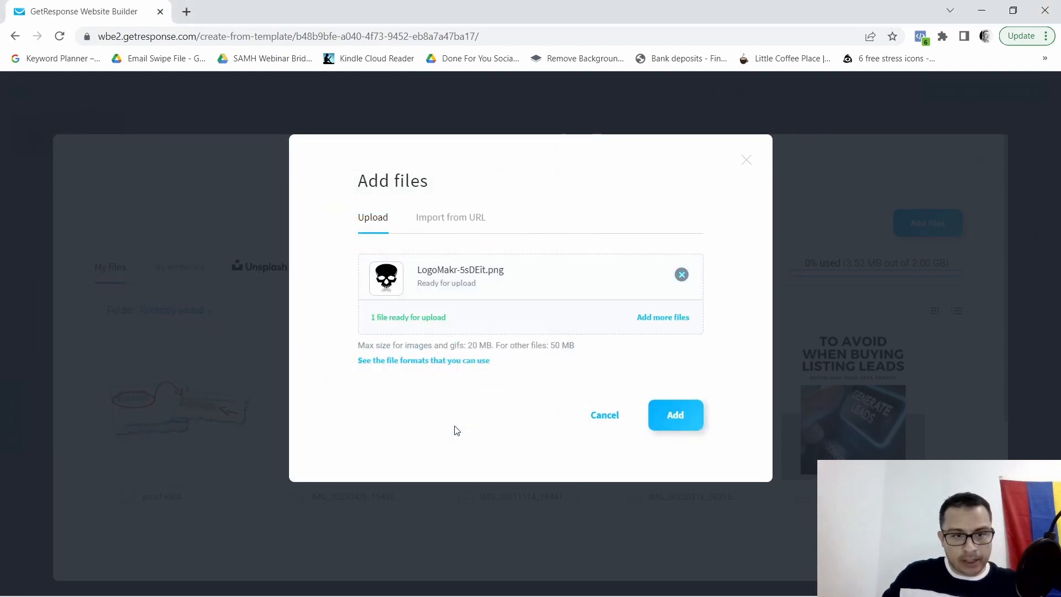
click(682, 414)
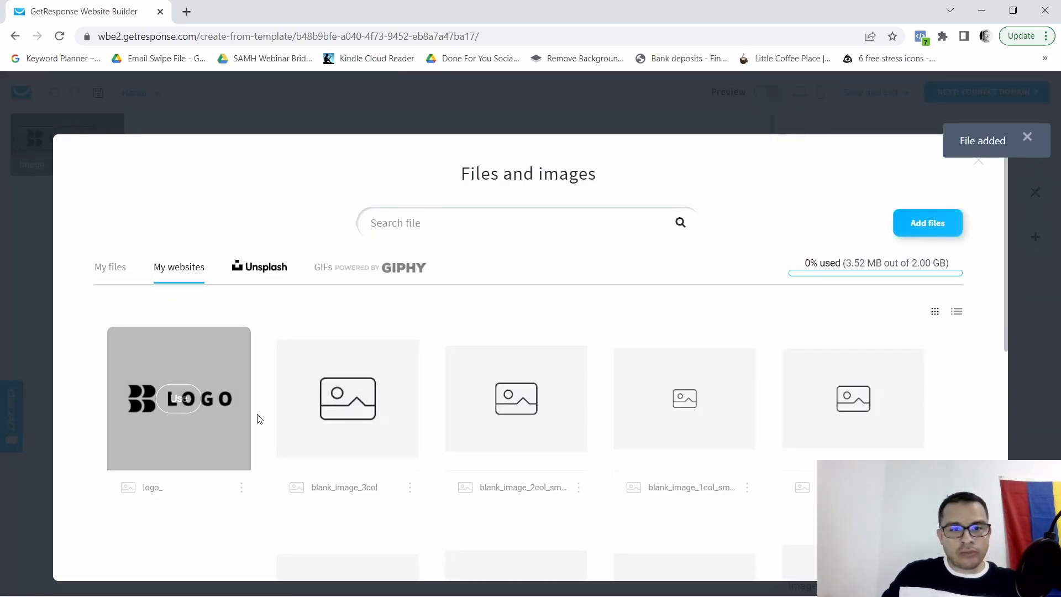
Use the uploaded skull image as the header logo.
scroll(399, 408, down, 5)
scroll(386, 425, down, 3)
mouse_move(135, 464)
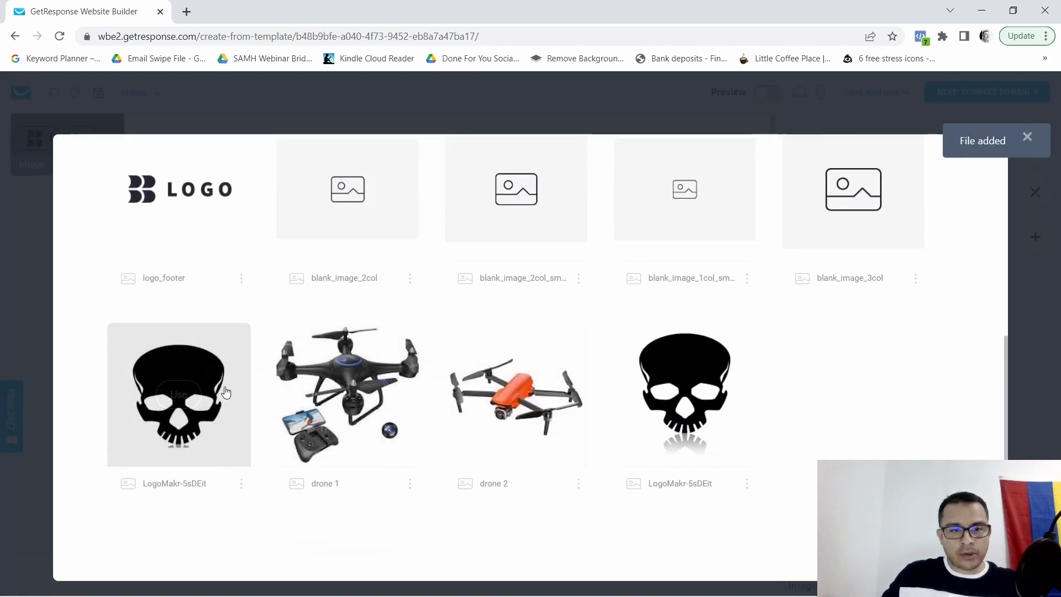
click(178, 394)
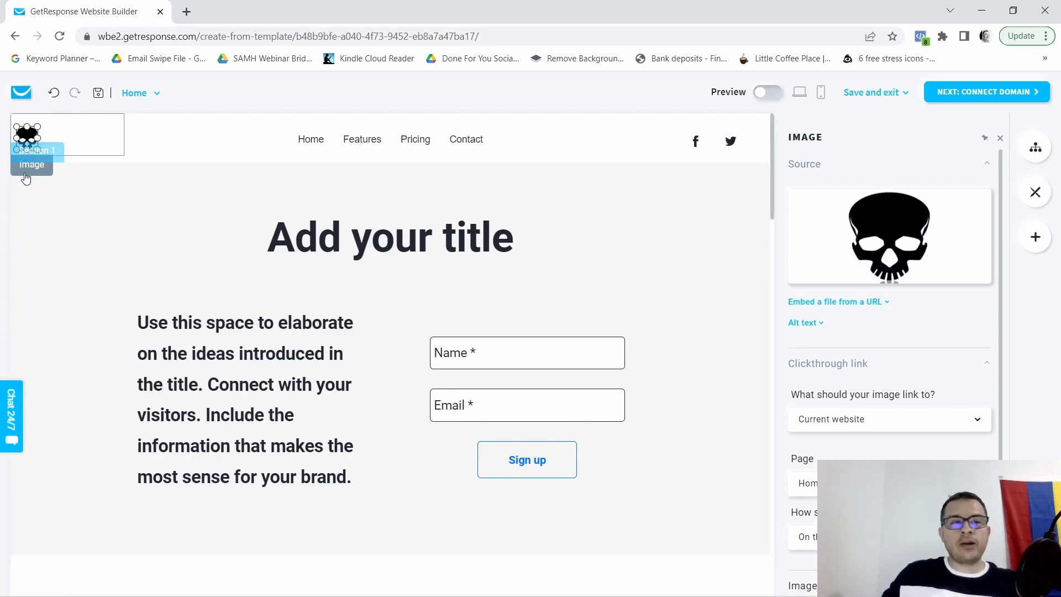
Resize the skull logo by dragging its corner, then save the website.
mouse_move(37, 127)
mouse_down()
mouse_move(81, 106)
mouse_move(40, 123)
mouse_move(35, 147)
mouse_up()
click(37, 151)
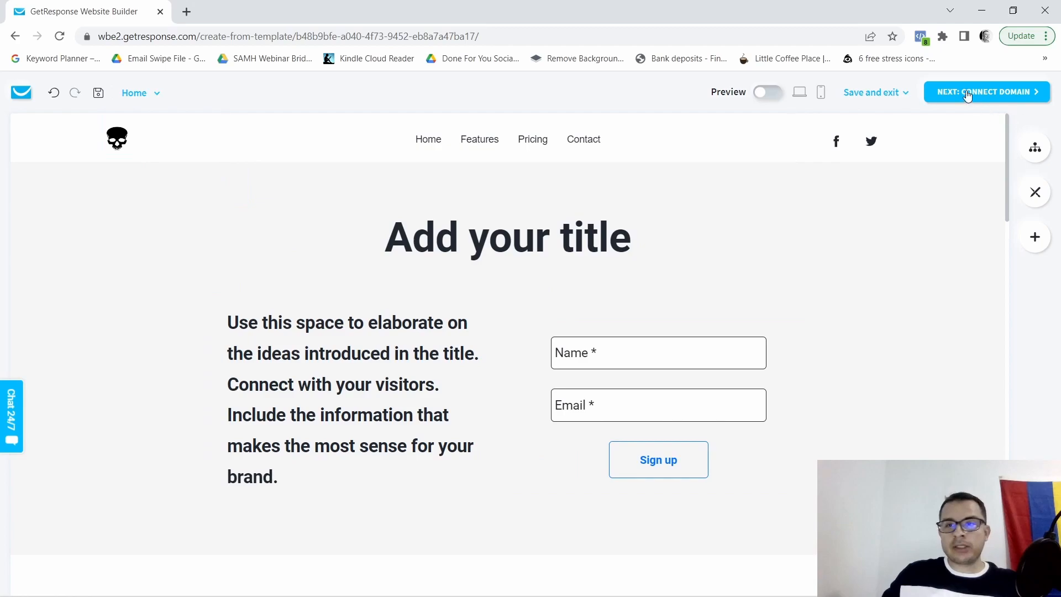
click(907, 93)
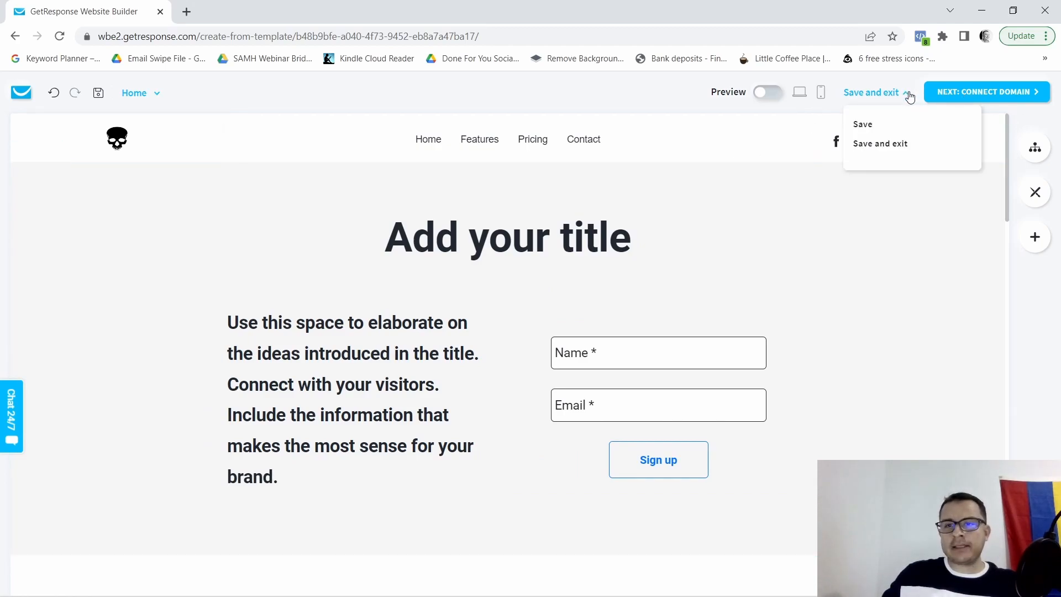
click(876, 126)
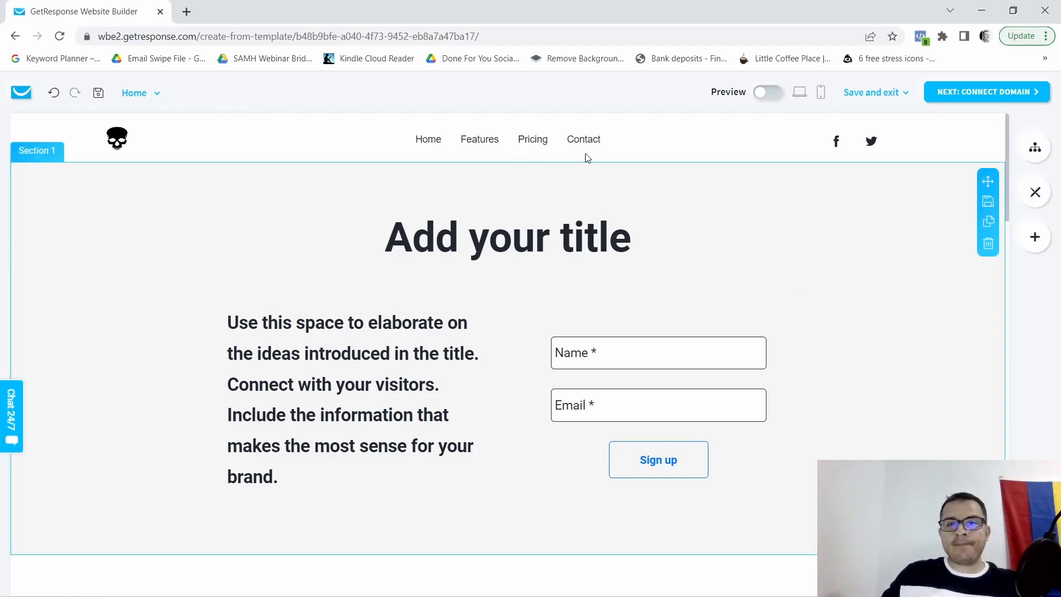
In the social media block, remove Twitter and add YouTube and Instagram.
click(894, 147)
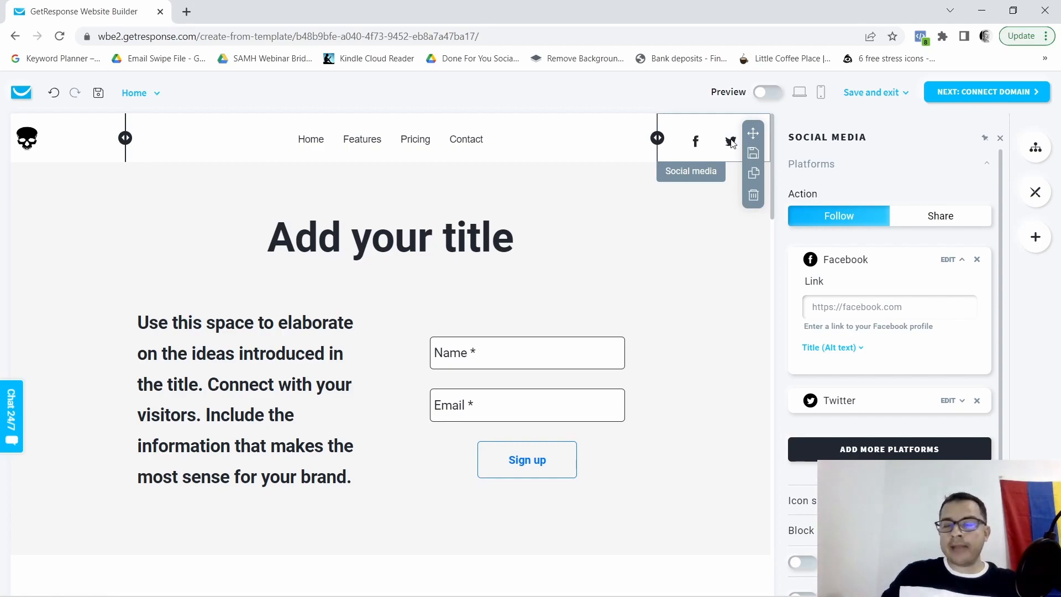
click(978, 401)
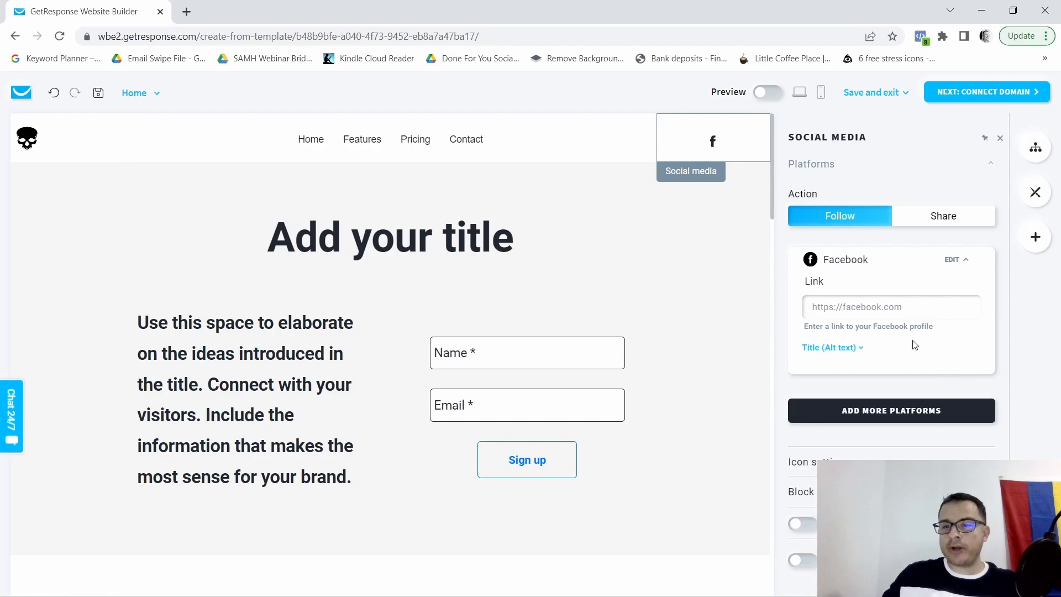
click(898, 412)
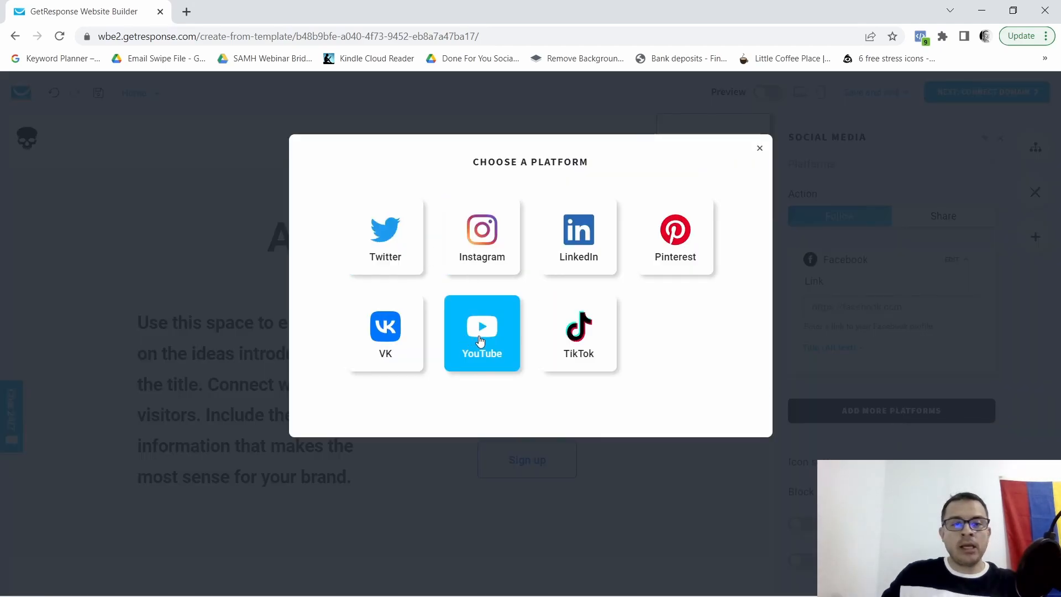
click(481, 342)
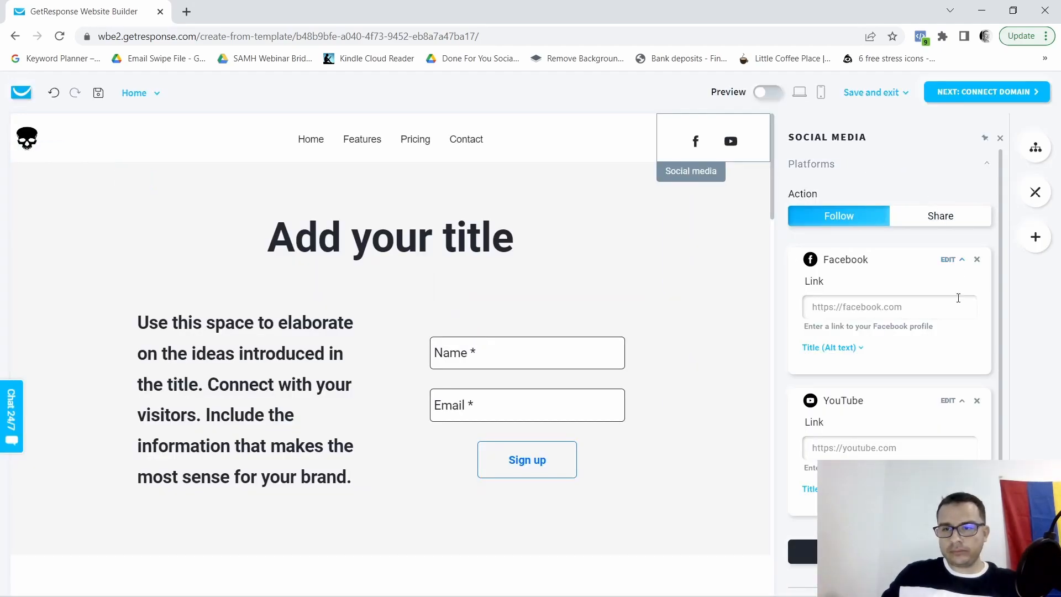
click(890, 551)
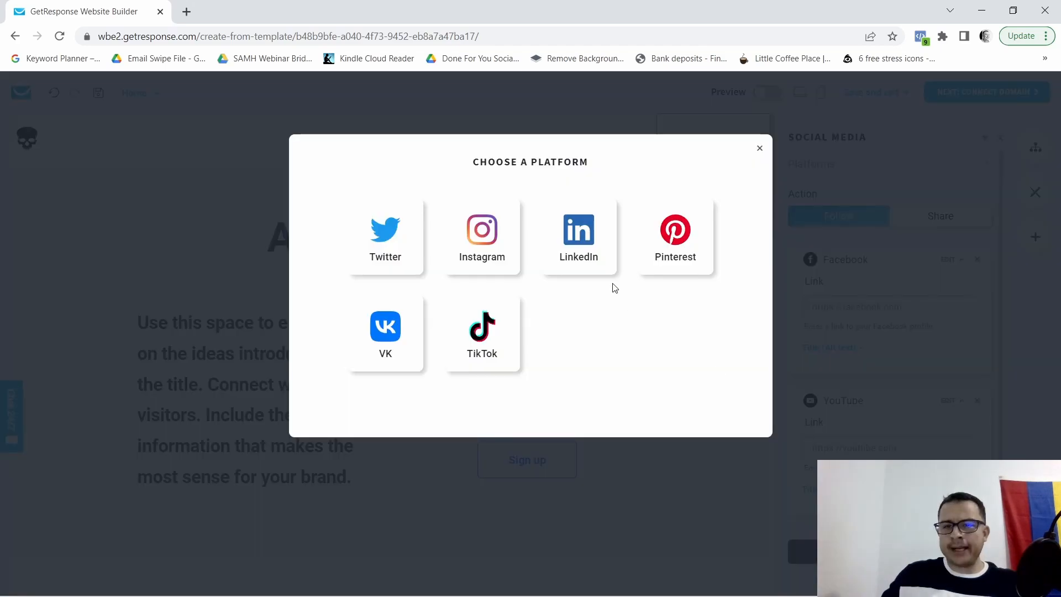
click(477, 231)
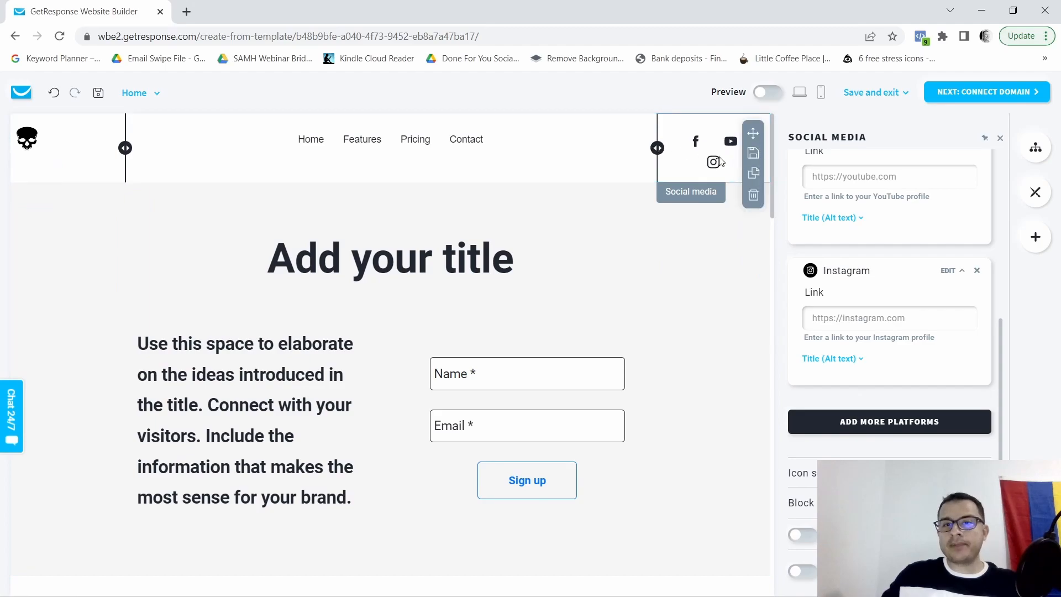
Widen the header's social media column so the icons sit in one row.
drag(657, 148, 632, 152)
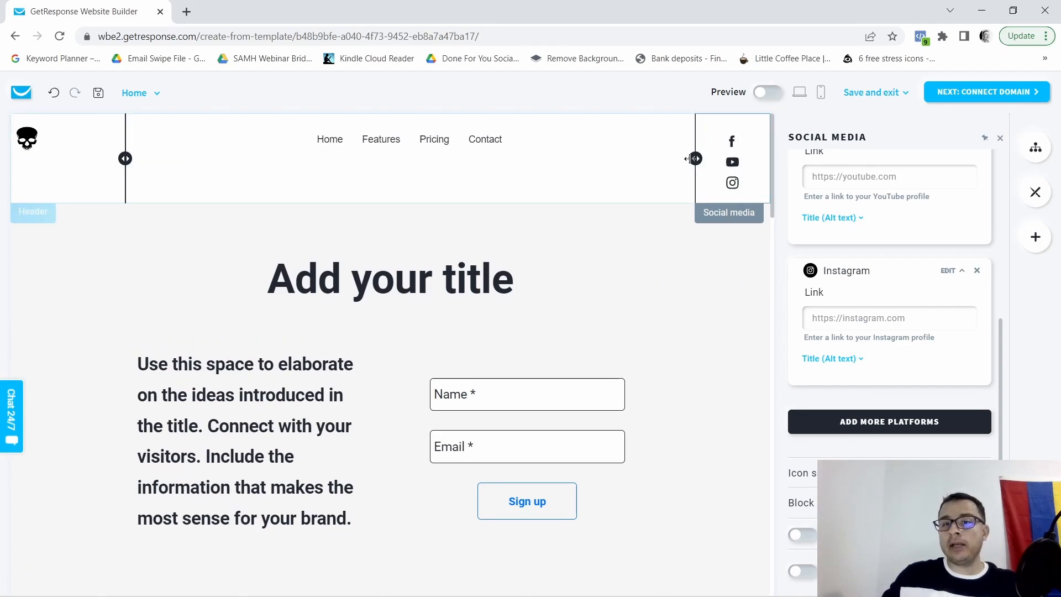
drag(696, 159, 563, 139)
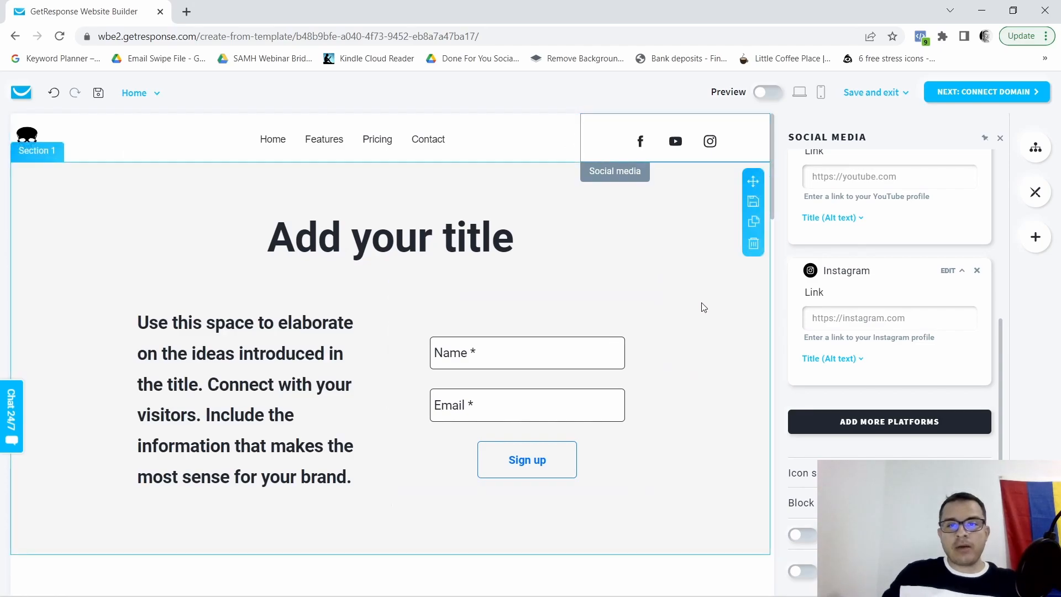
scroll(718, 301, down, 1)
scroll(719, 310, up, 1)
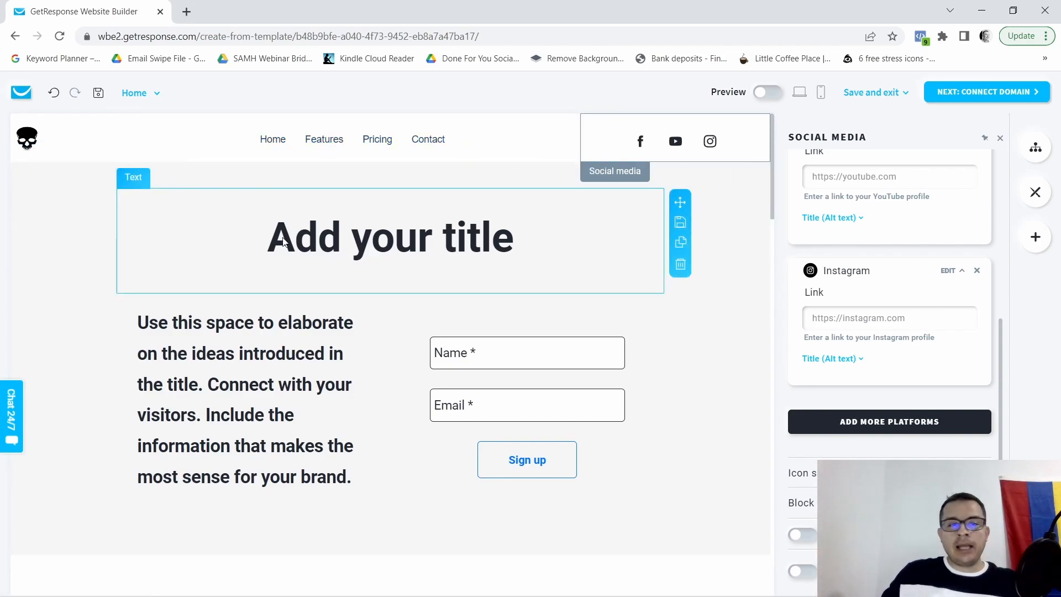
Replace the 'Add your title' heading text with the site owner's name.
triple_click(550, 239)
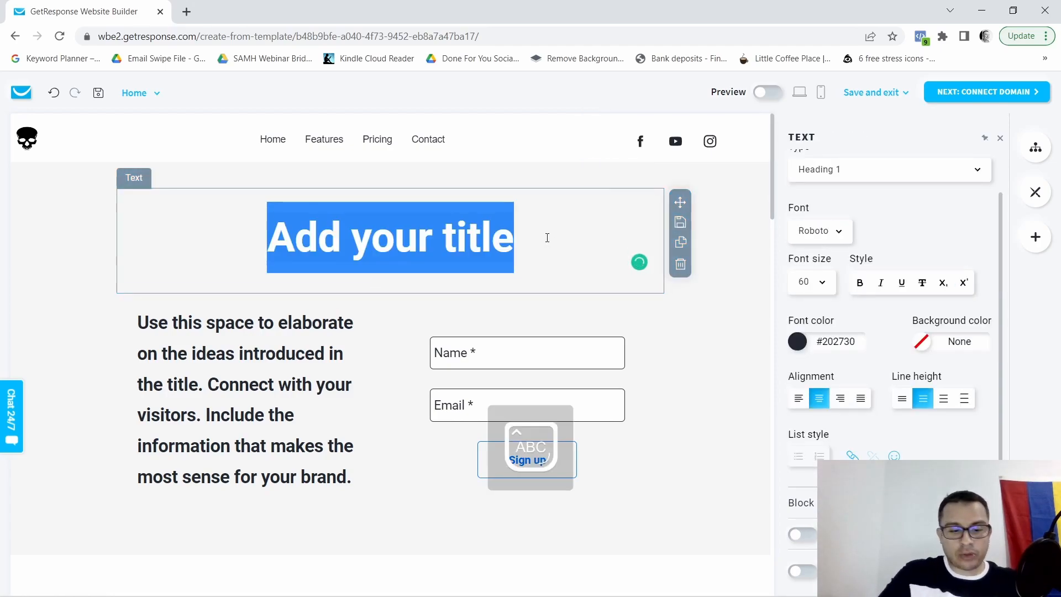
text(Cisco Diaz)
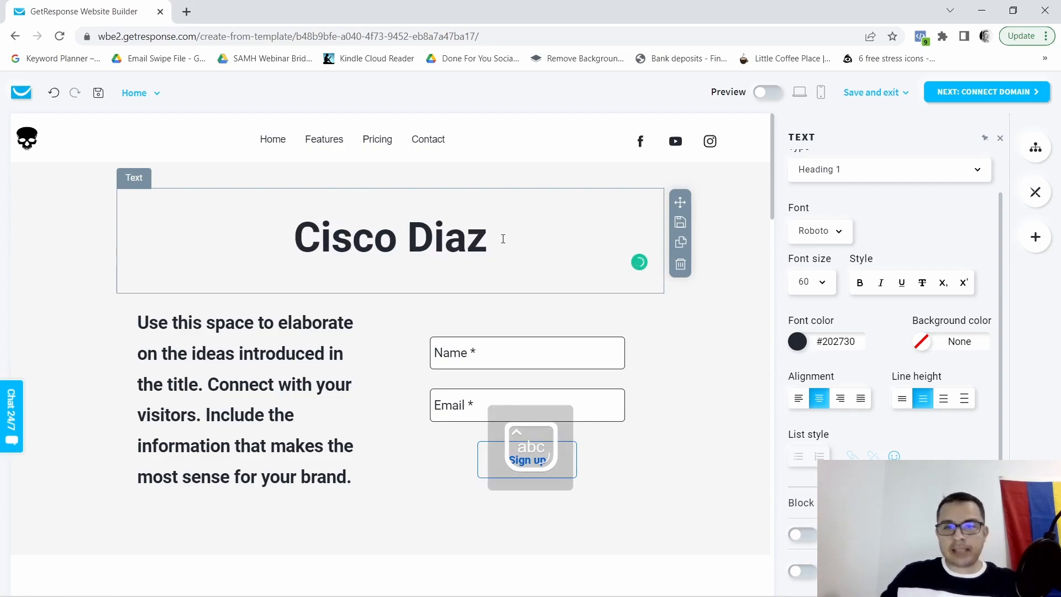
click(701, 332)
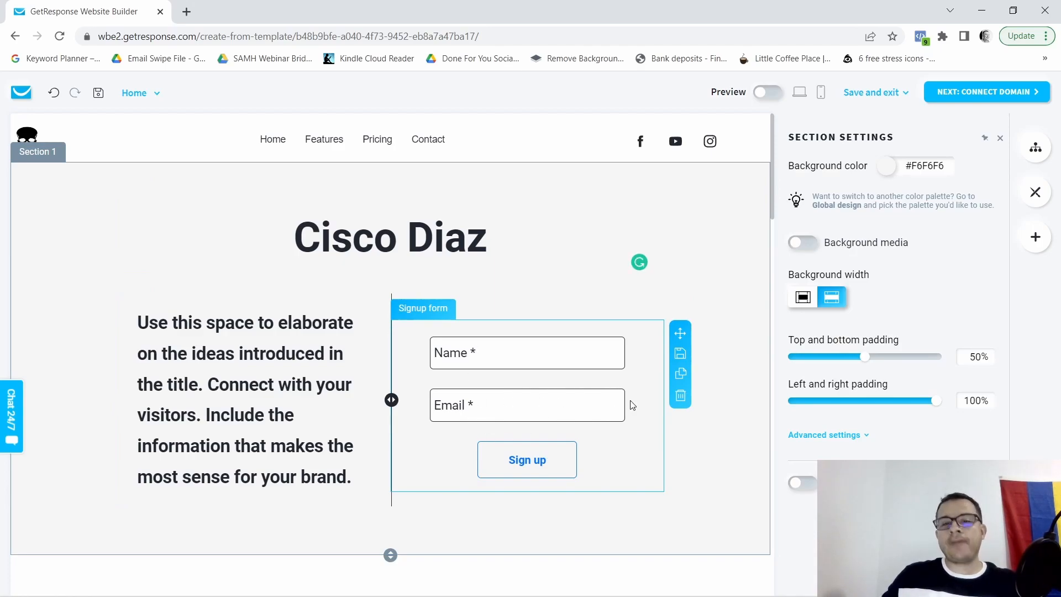
Select the signup form and expand its Fields and Design sections.
click(643, 387)
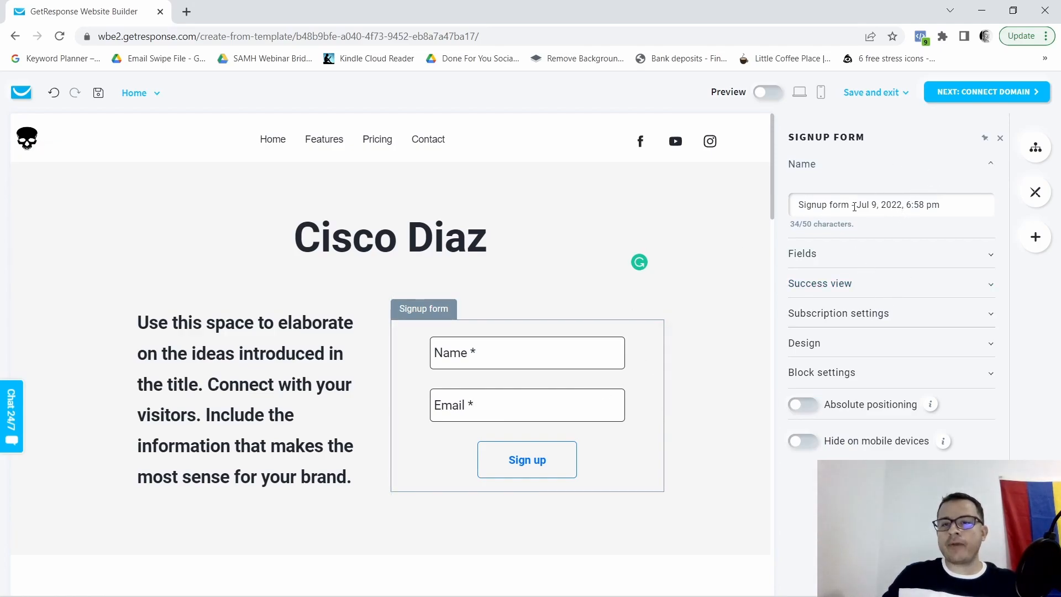
click(990, 258)
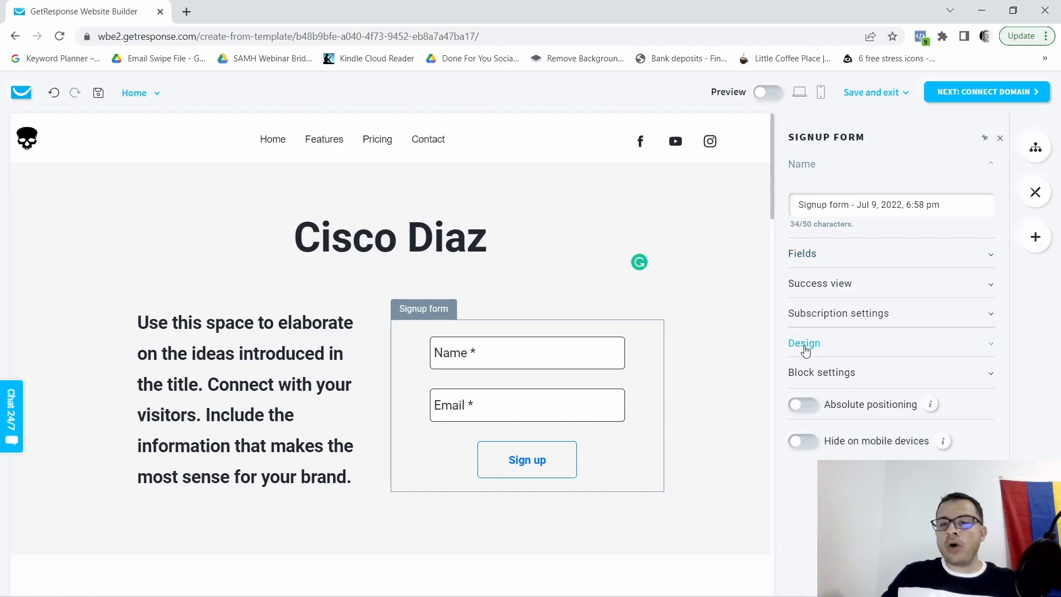
click(819, 344)
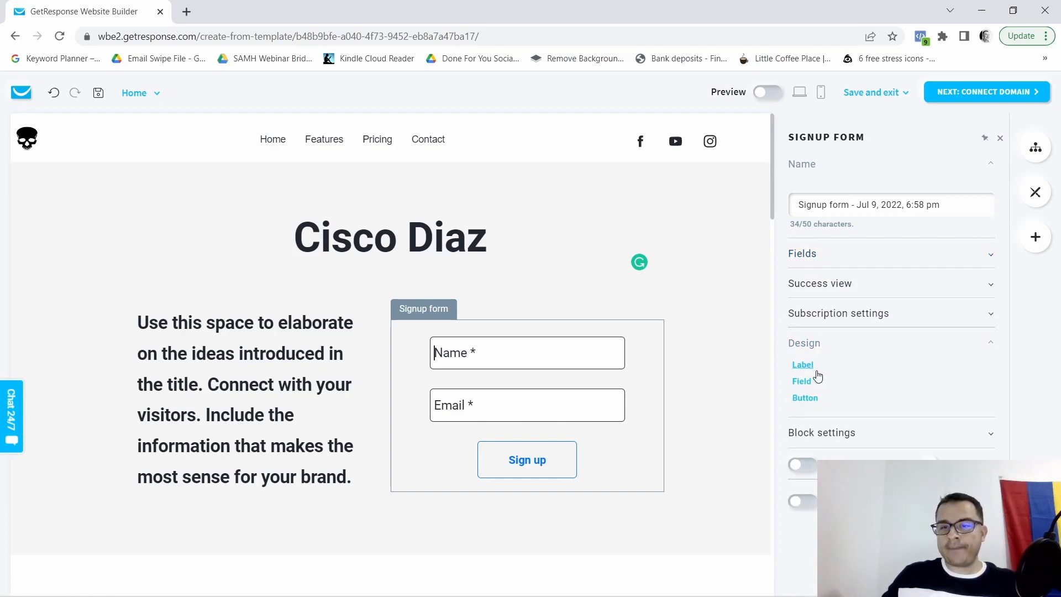
Set the signup form fields' font to Montserrat.
click(803, 382)
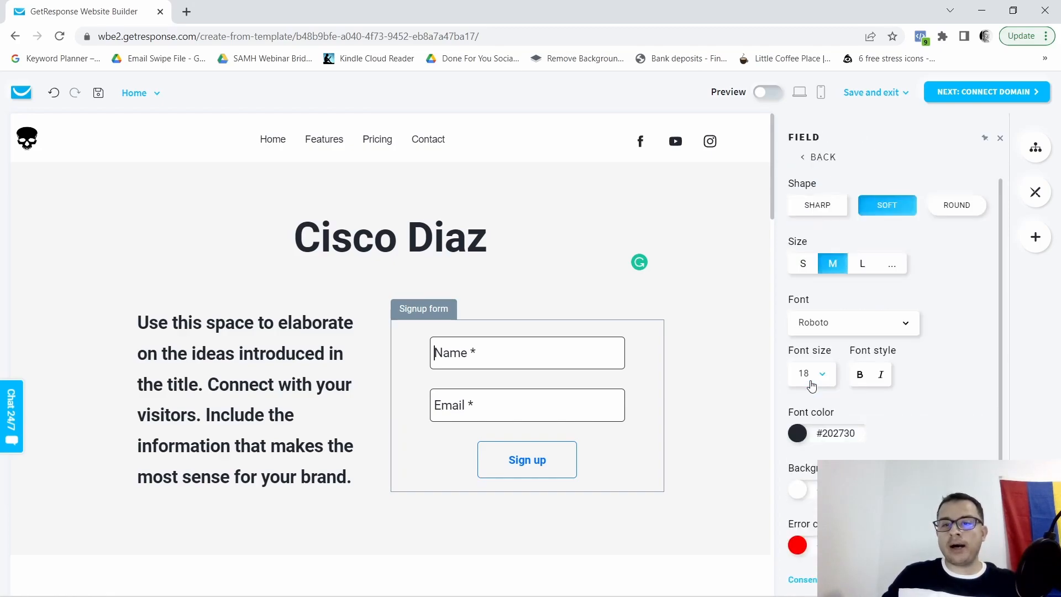
click(908, 329)
scroll(836, 409, down, 3)
scroll(866, 428, up, 1)
scroll(865, 429, up, 2)
scroll(863, 423, up, 1)
scroll(860, 429, down, 1)
scroll(851, 431, up, 1)
click(829, 427)
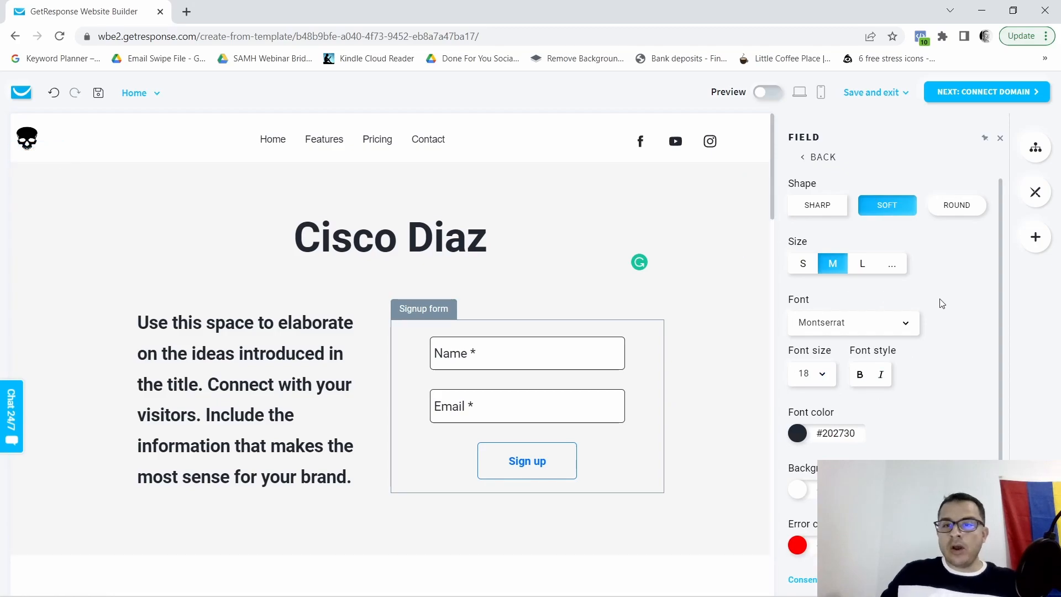
Try round and sharp field corners, keep soft corners, and return to the form settings.
click(964, 204)
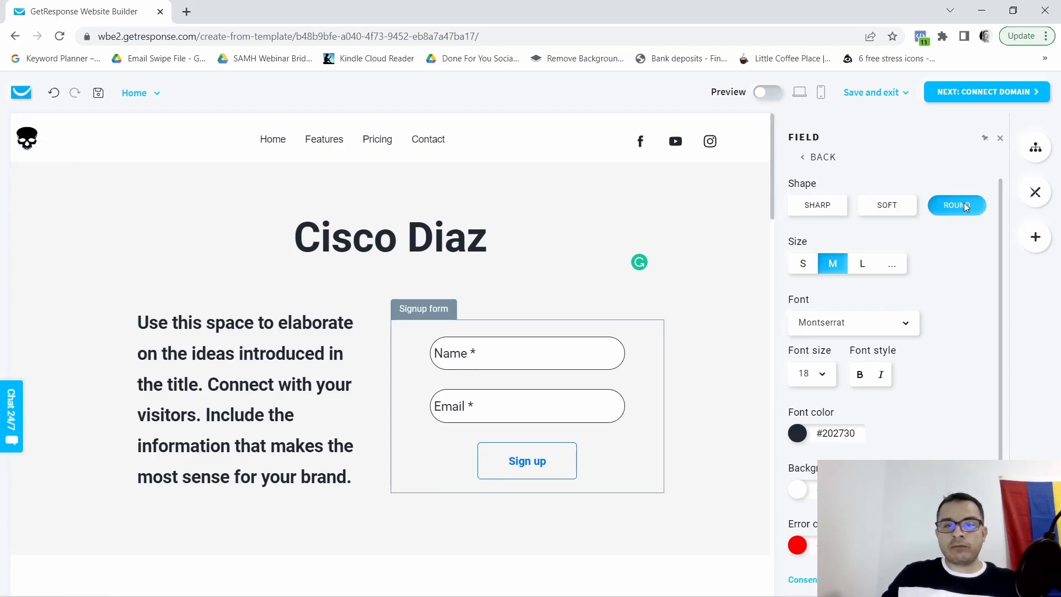
click(897, 211)
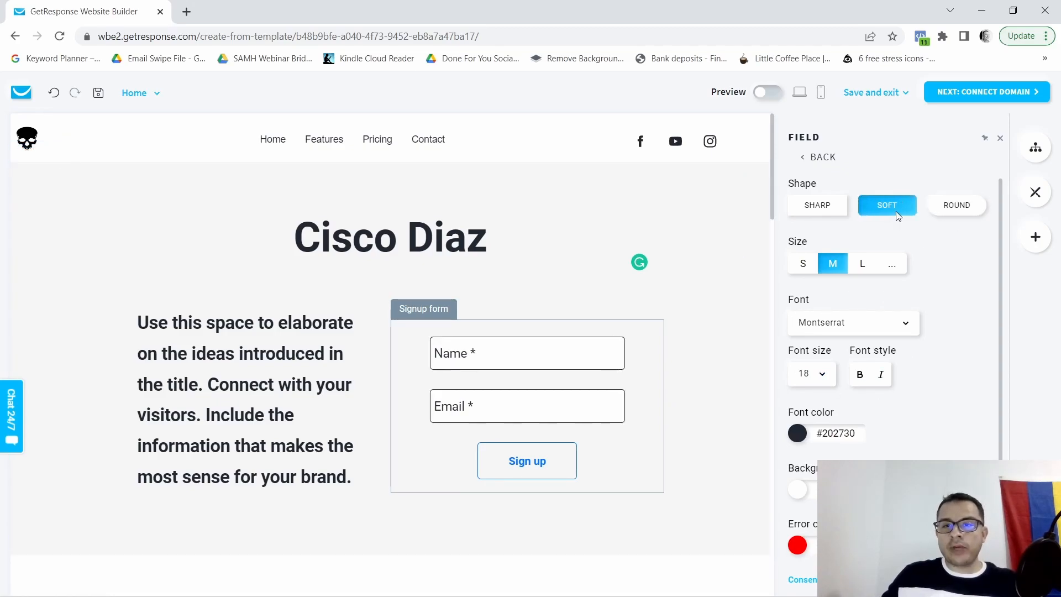
click(812, 202)
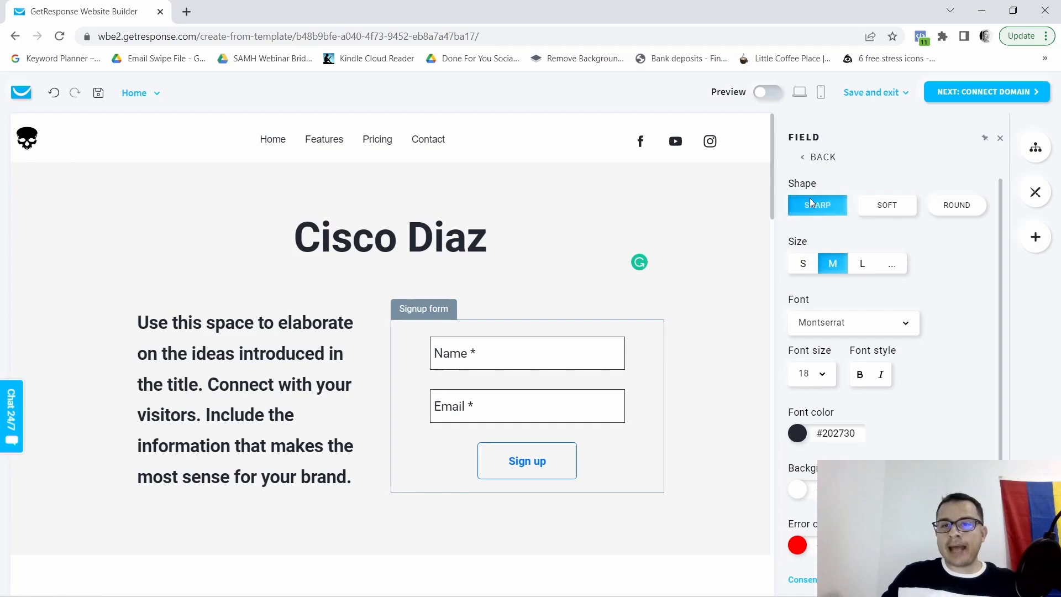
click(886, 215)
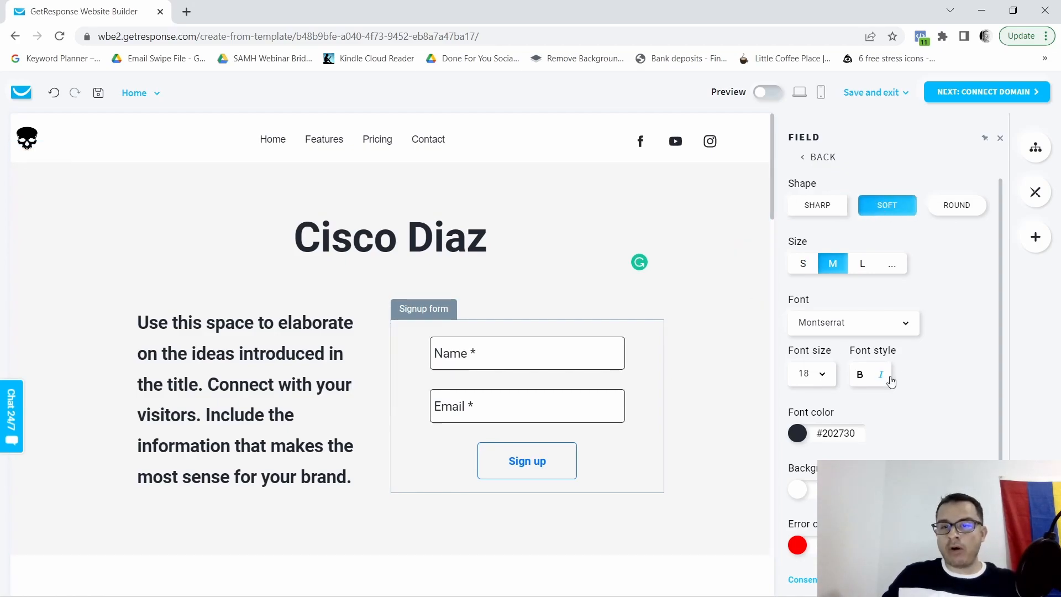
scroll(899, 409, down, 1)
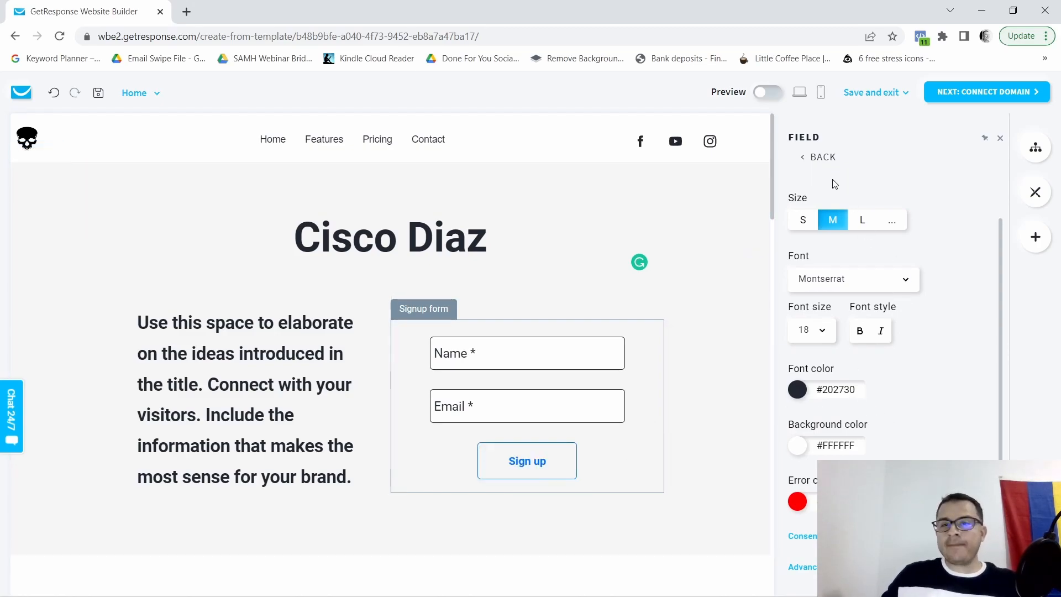
click(824, 160)
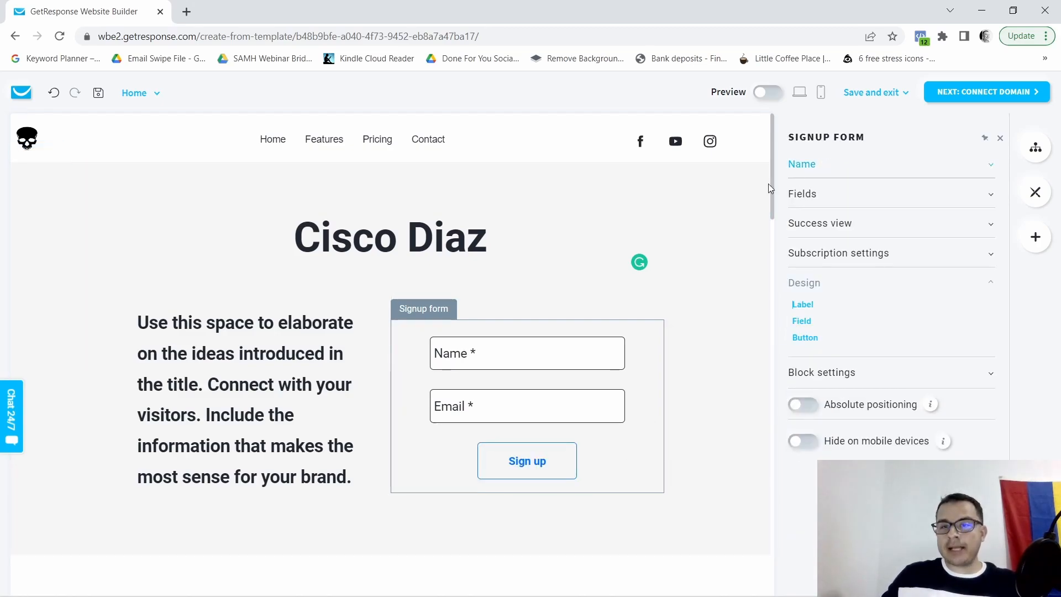
Give the Sign up button the shadowed outlined style from More styles.
click(803, 339)
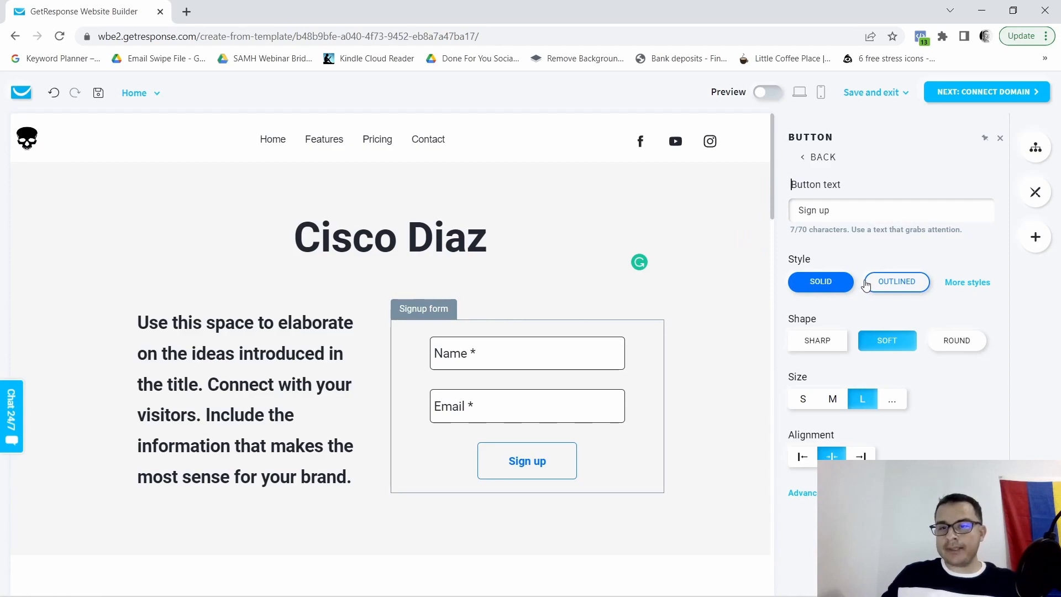
click(961, 285)
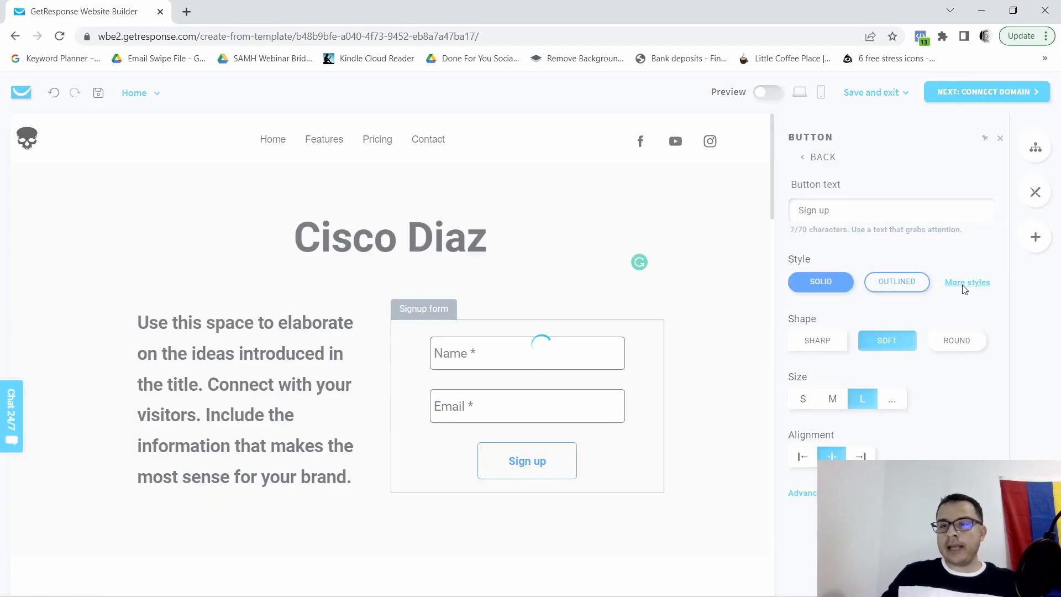
scroll(703, 398, down, 2)
scroll(774, 304, up, 2)
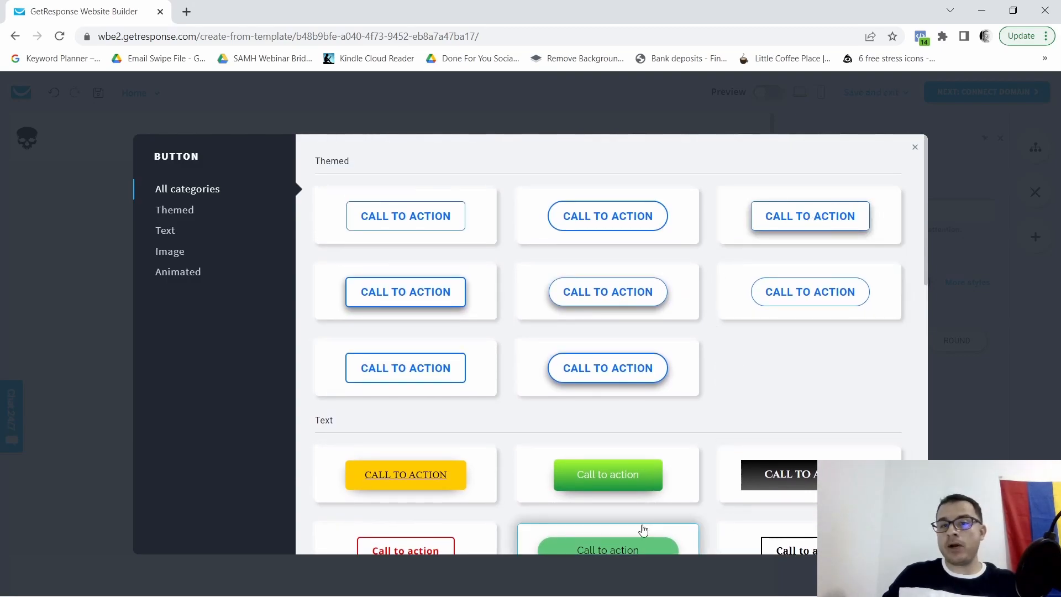
scroll(675, 531, down, 13)
scroll(679, 492, up, 3)
scroll(635, 497, down, 3)
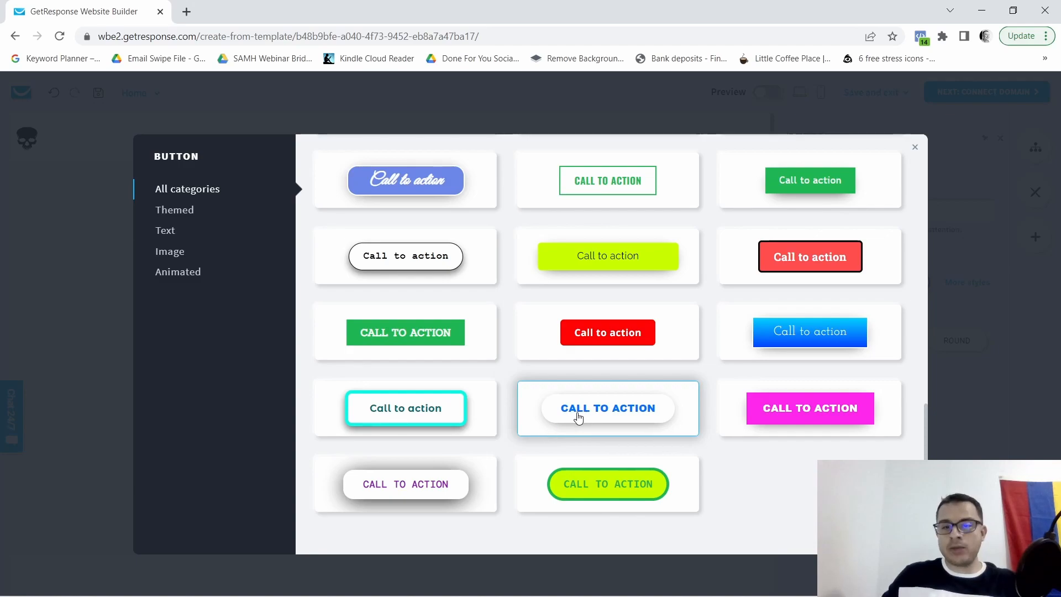
scroll(575, 411, up, 14)
click(832, 230)
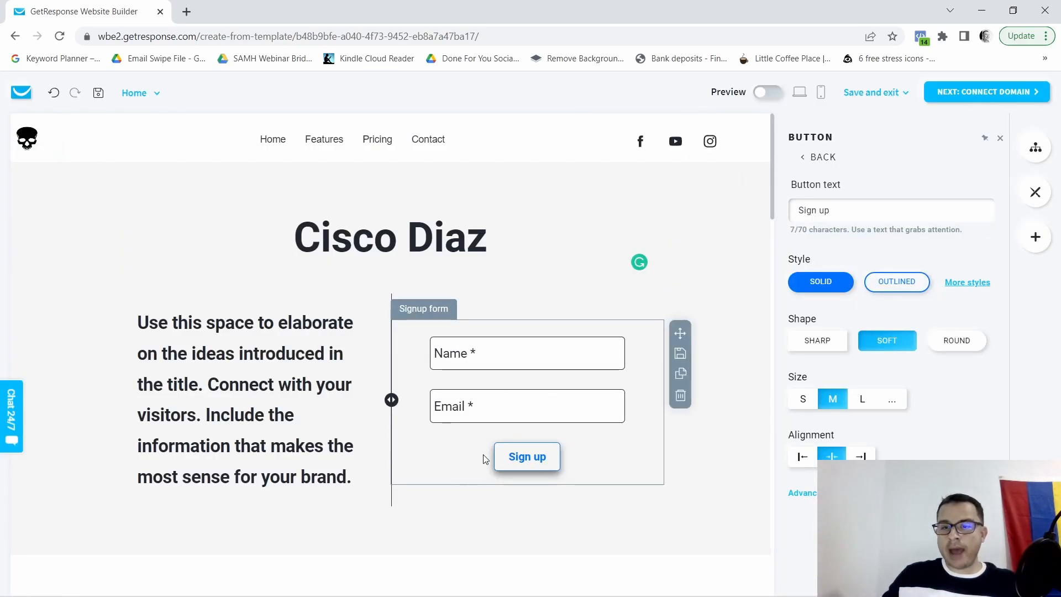
Set the button size to custom and widen its left and right padding.
click(863, 402)
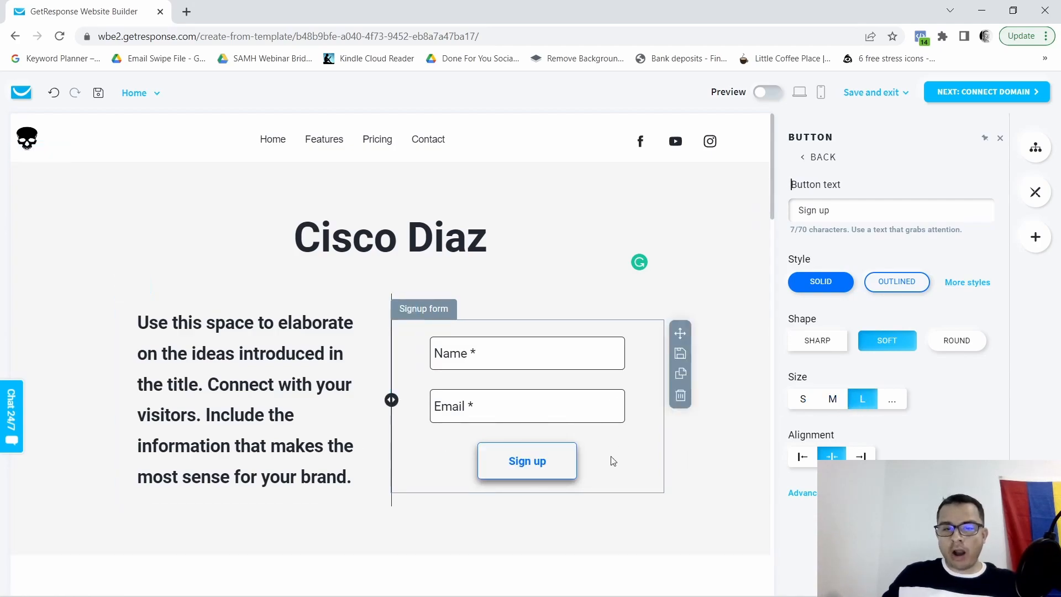
click(894, 400)
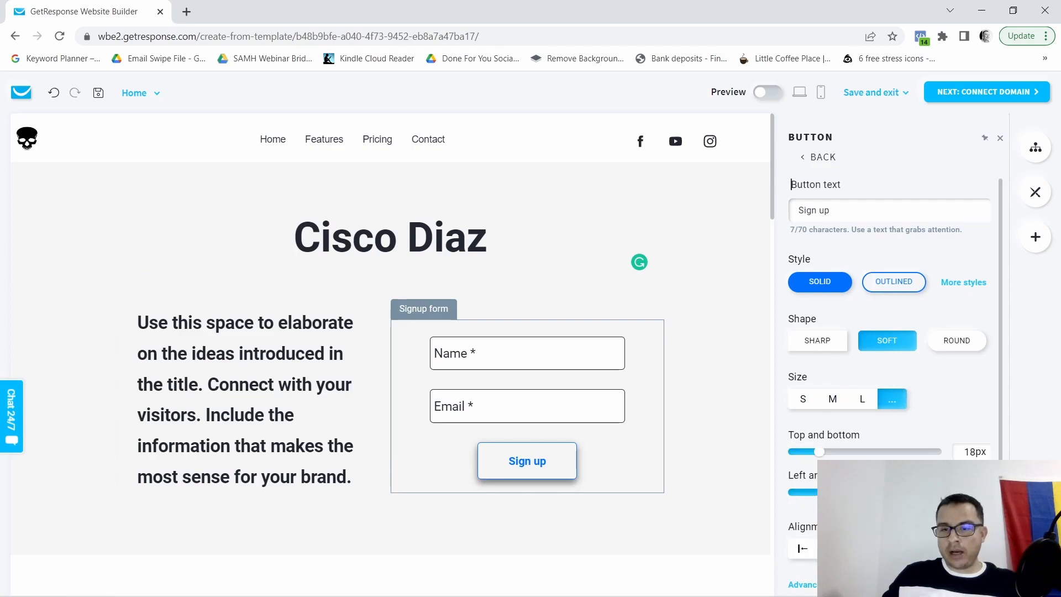
drag(858, 492, 936, 492)
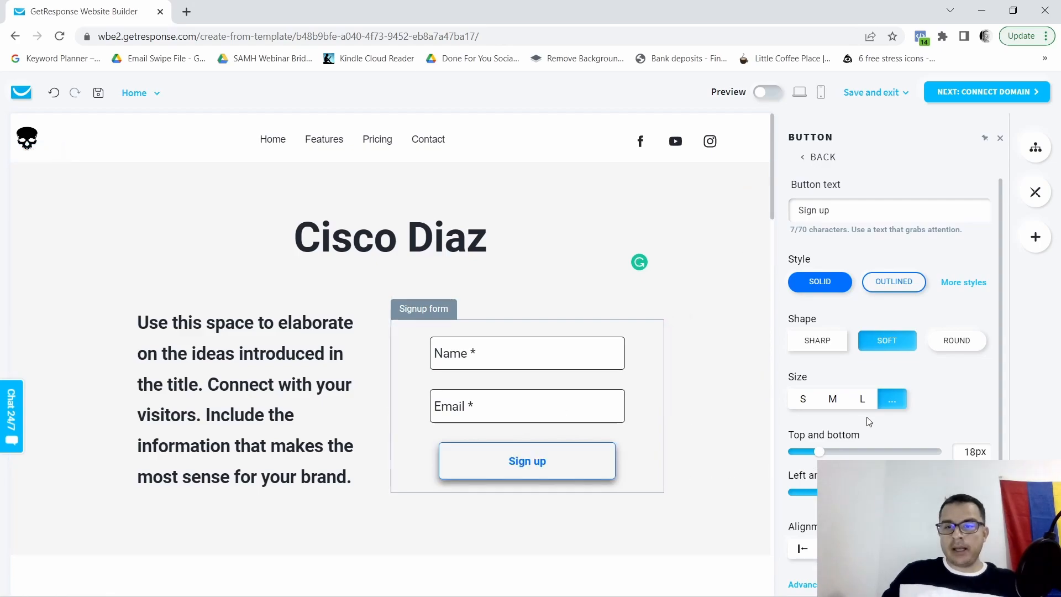
triple_click(837, 210)
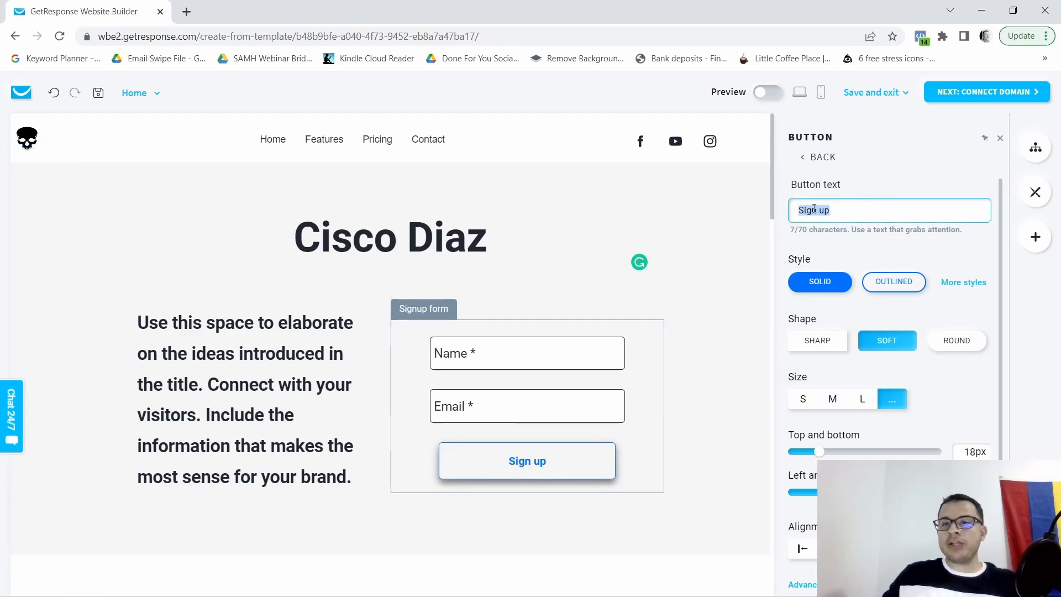
scroll(891, 435, down, 1)
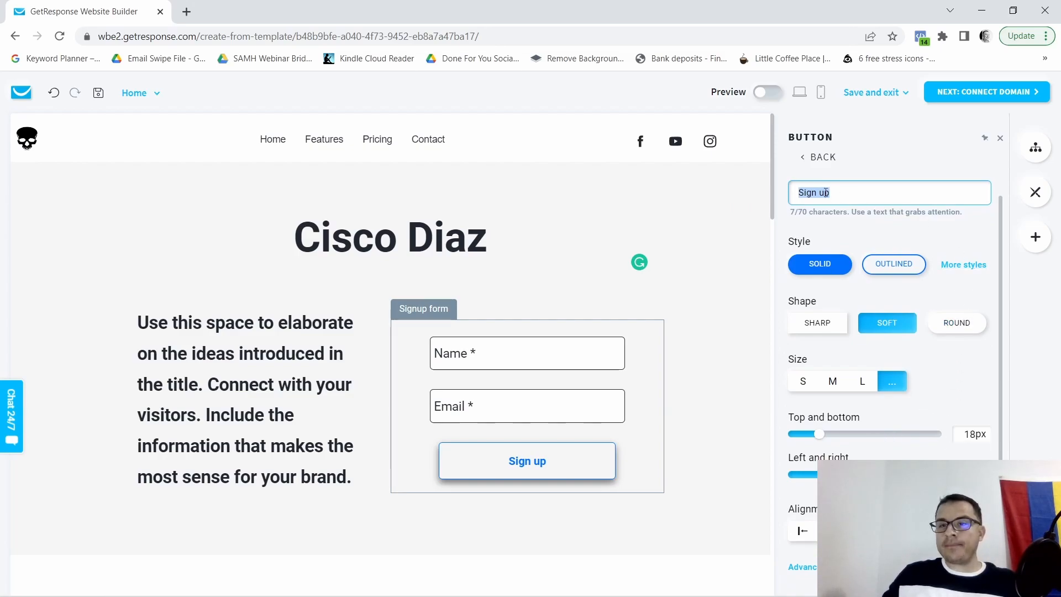
click(816, 160)
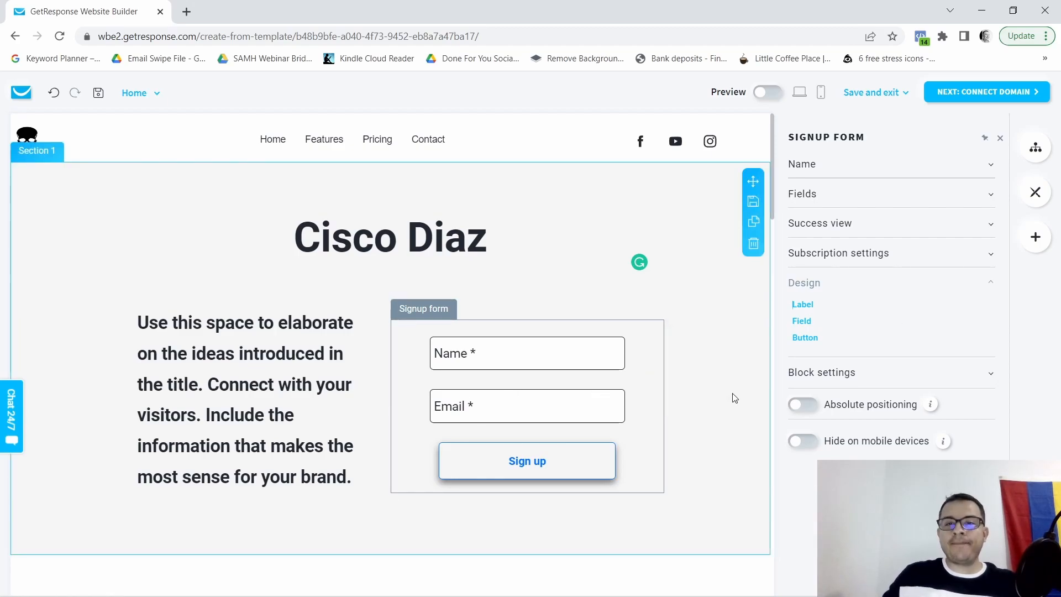
Replace the right card's placeholder image with the drone 2 photo from the website files.
scroll(736, 398, down, 8)
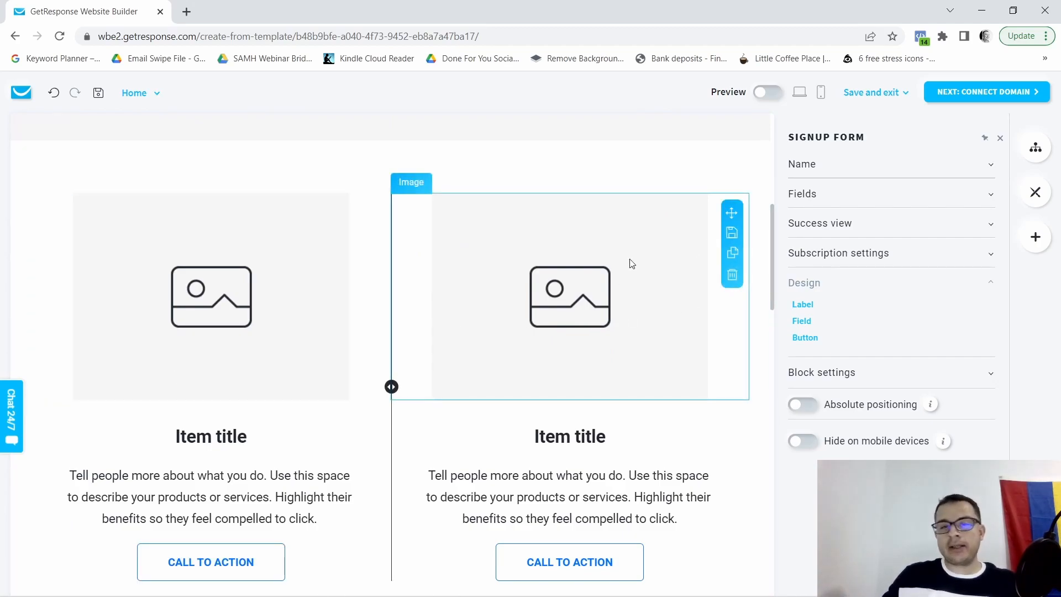
click(552, 288)
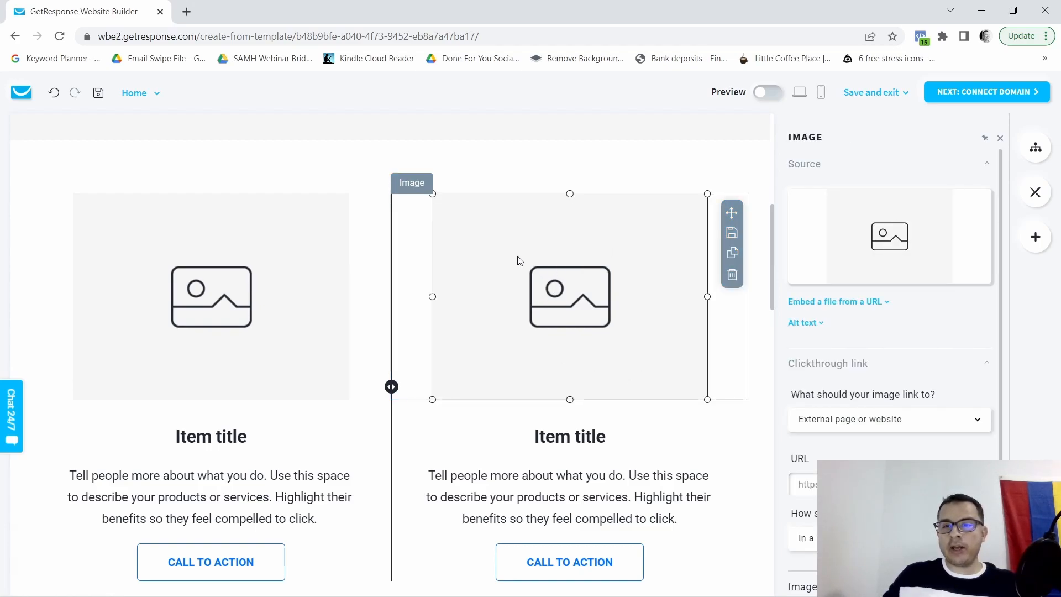
mouse_move(890, 239)
scroll(895, 276, down, 3)
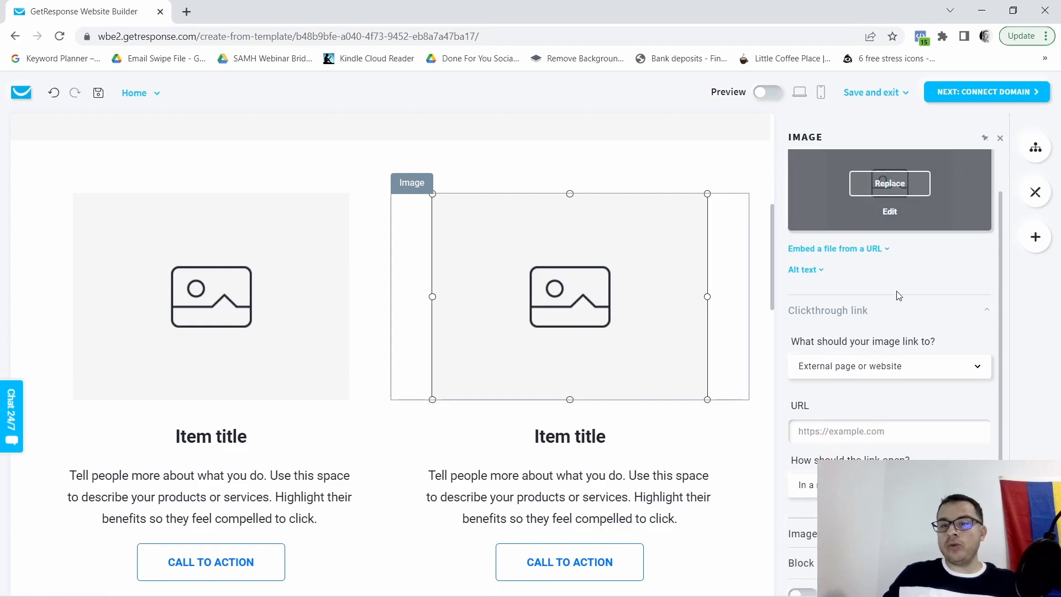
scroll(872, 329, up, 3)
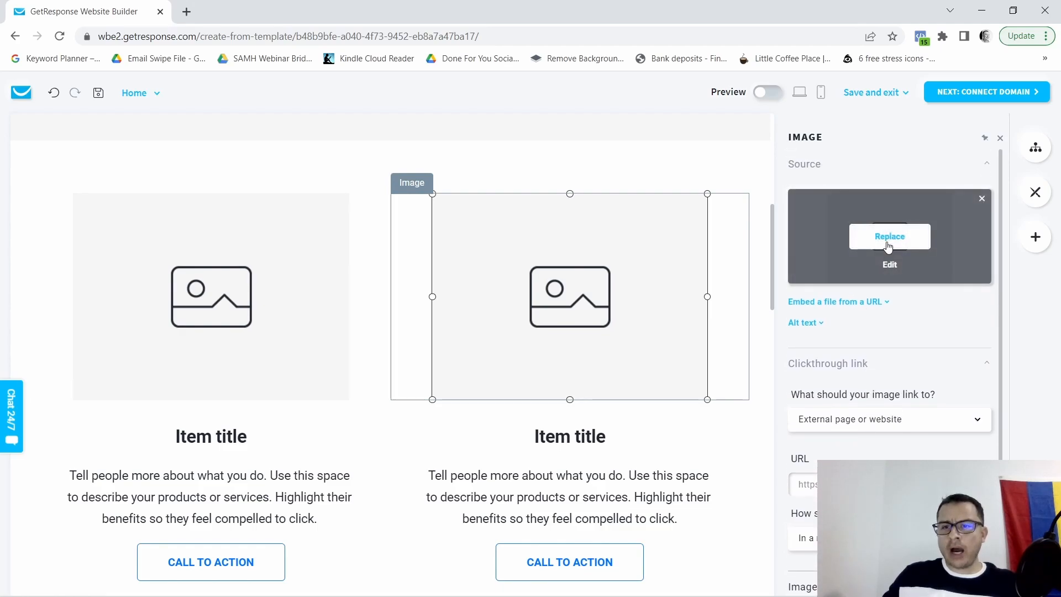
click(888, 240)
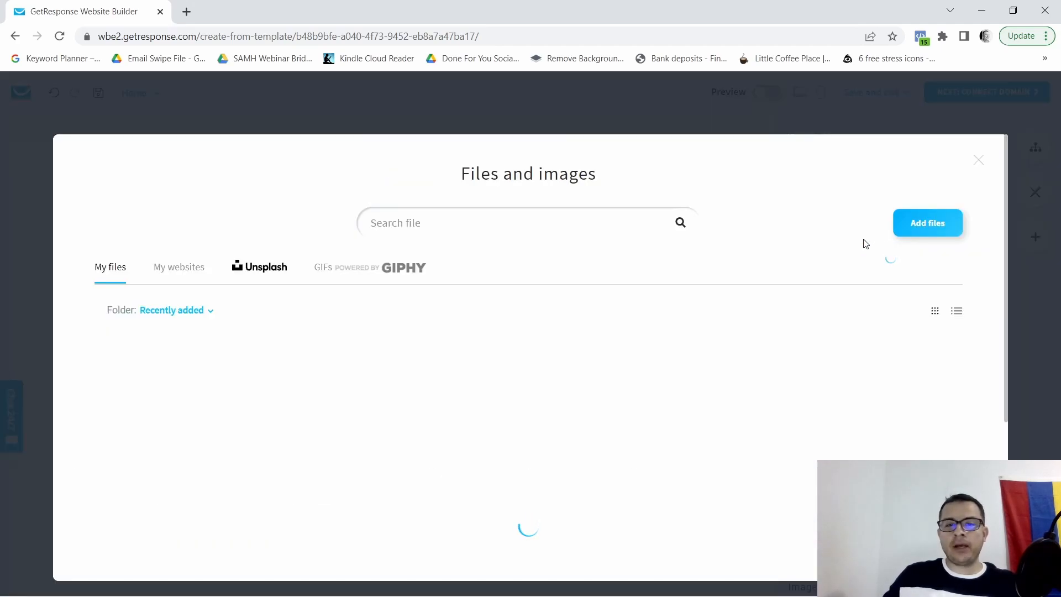
scroll(410, 337, down, 5)
scroll(500, 378, up, 5)
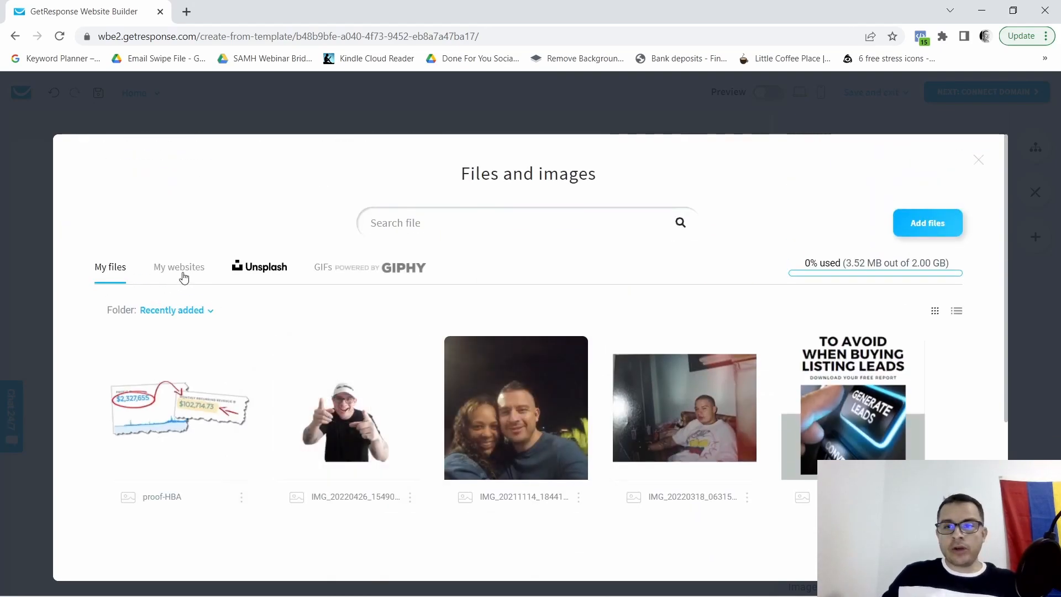
scroll(194, 283, down, 1)
click(210, 245)
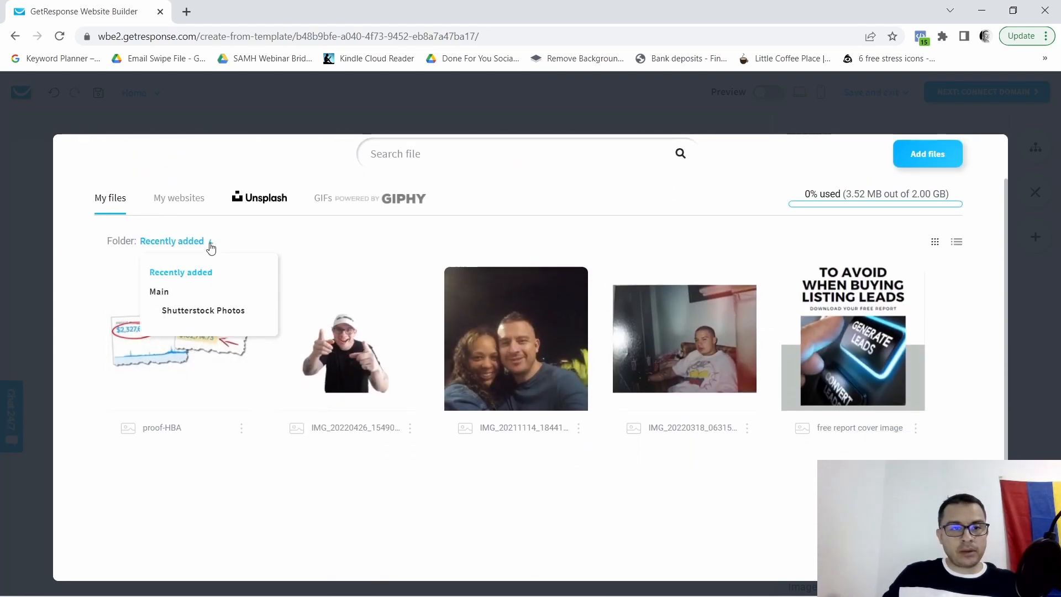
click(174, 293)
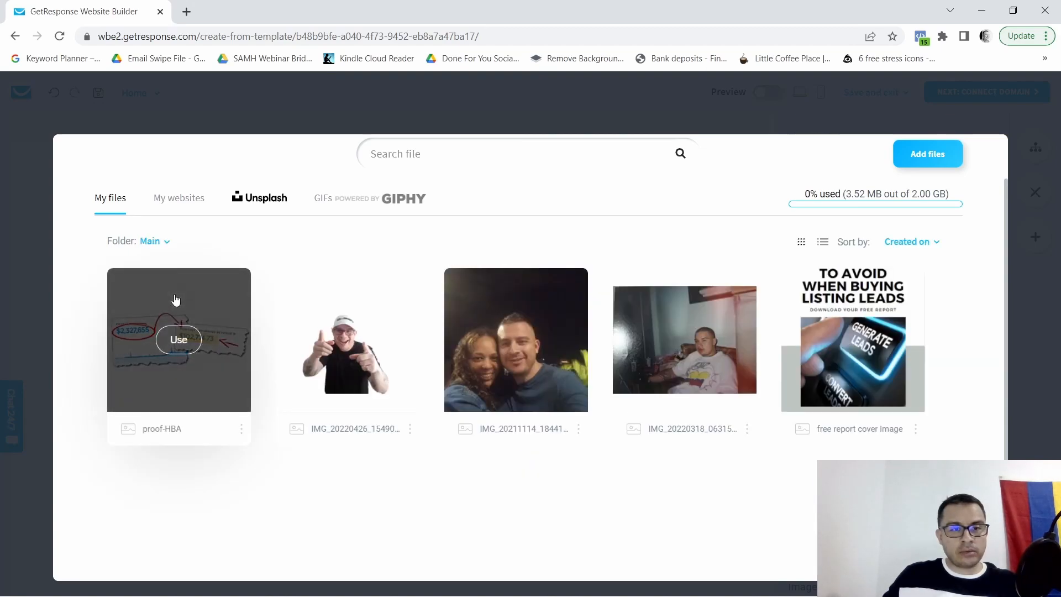
scroll(410, 369, down, 3)
scroll(387, 343, up, 4)
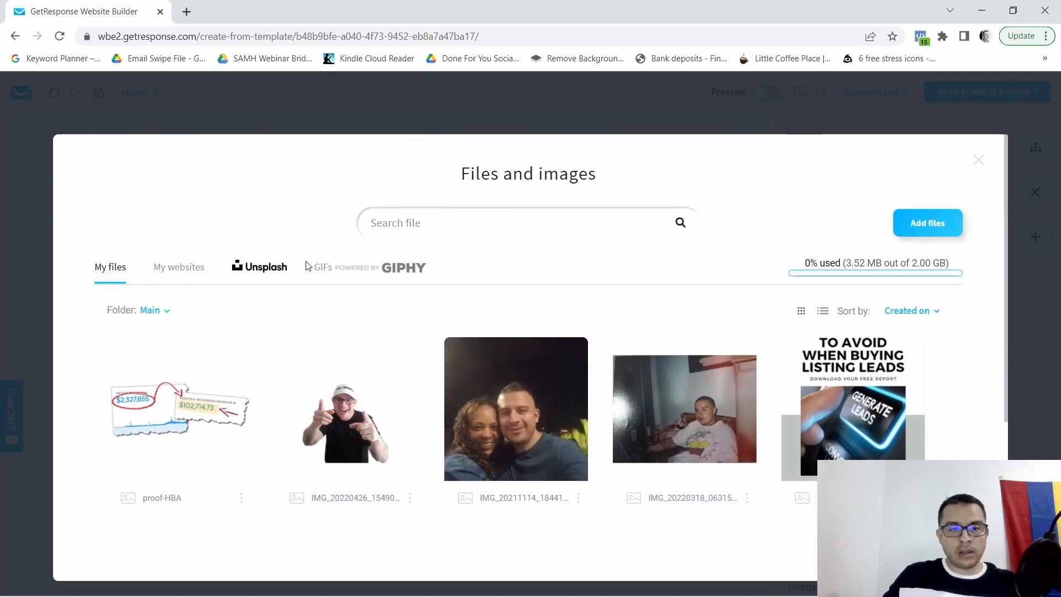
click(171, 269)
scroll(338, 348, down, 4)
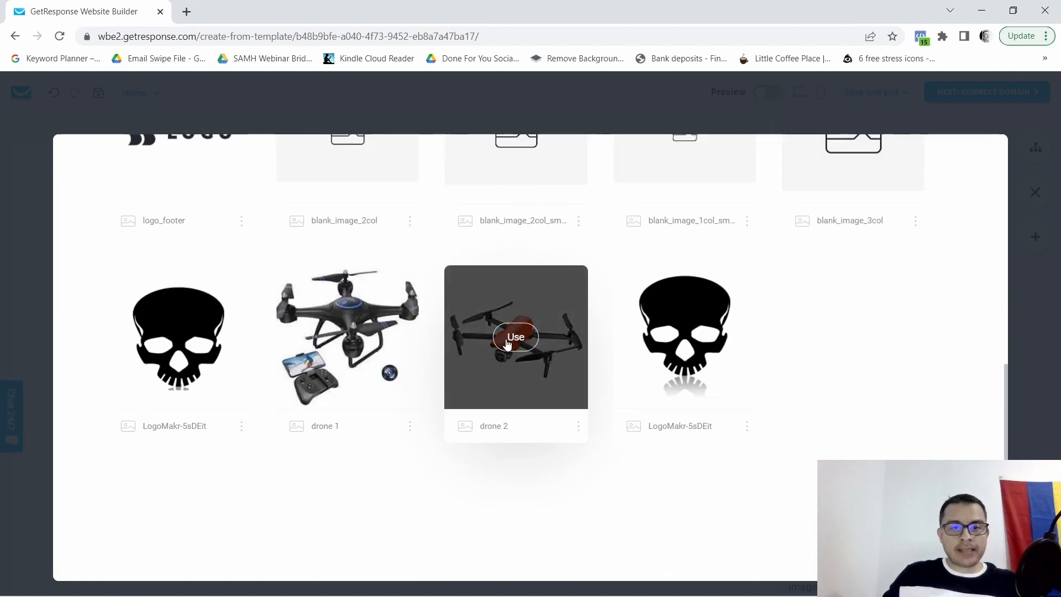
click(508, 342)
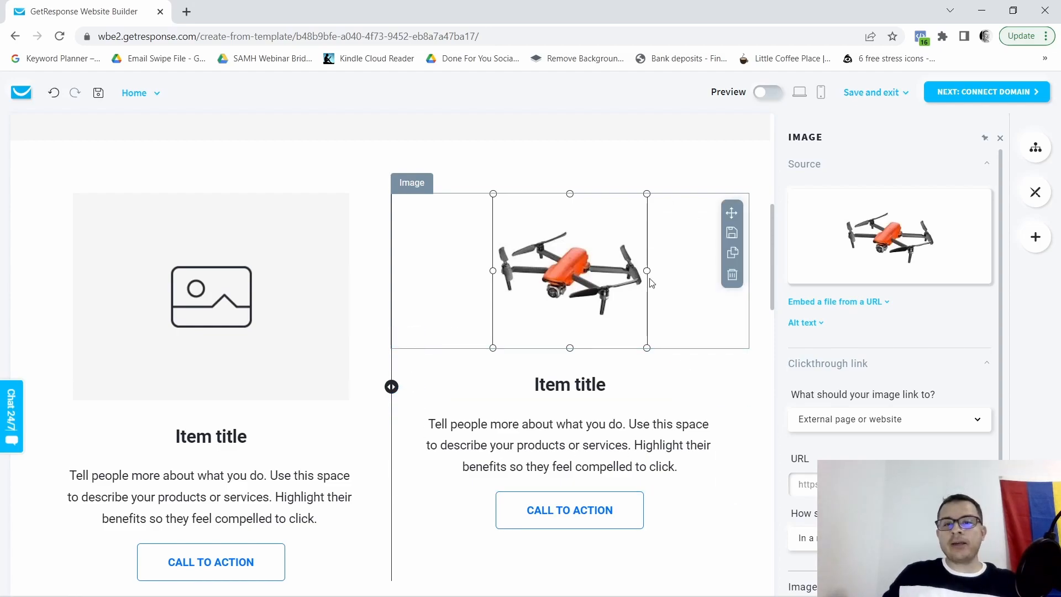
Shrink the orange drone photo to about 150×150 with its corner handles.
drag(648, 197, 657, 195)
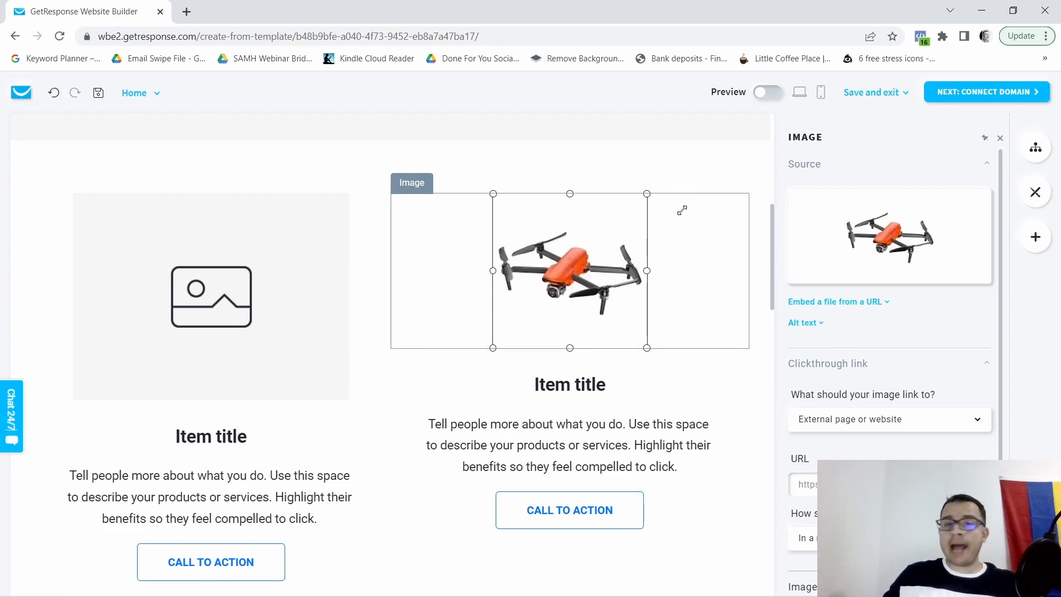
drag(646, 347, 668, 353)
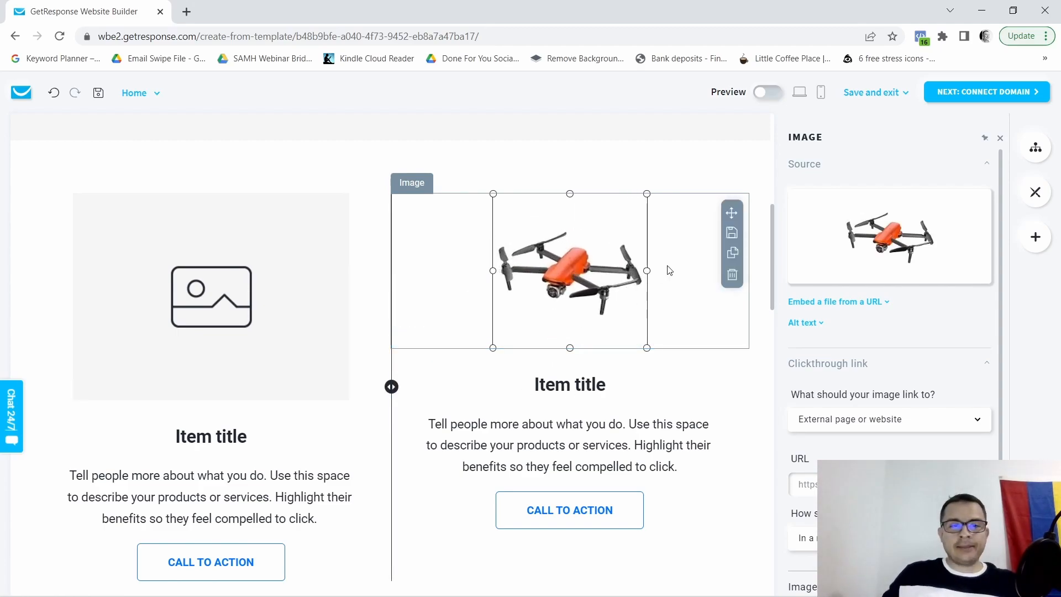
mouse_move(855, 236)
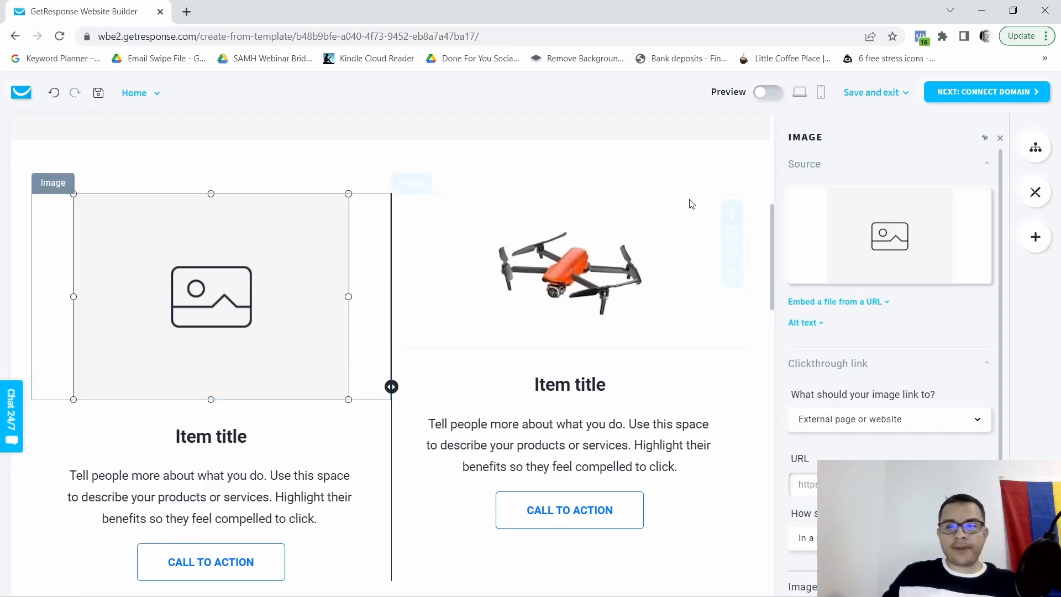
Replace the left item's placeholder with the black drone 1 photo.
click(888, 235)
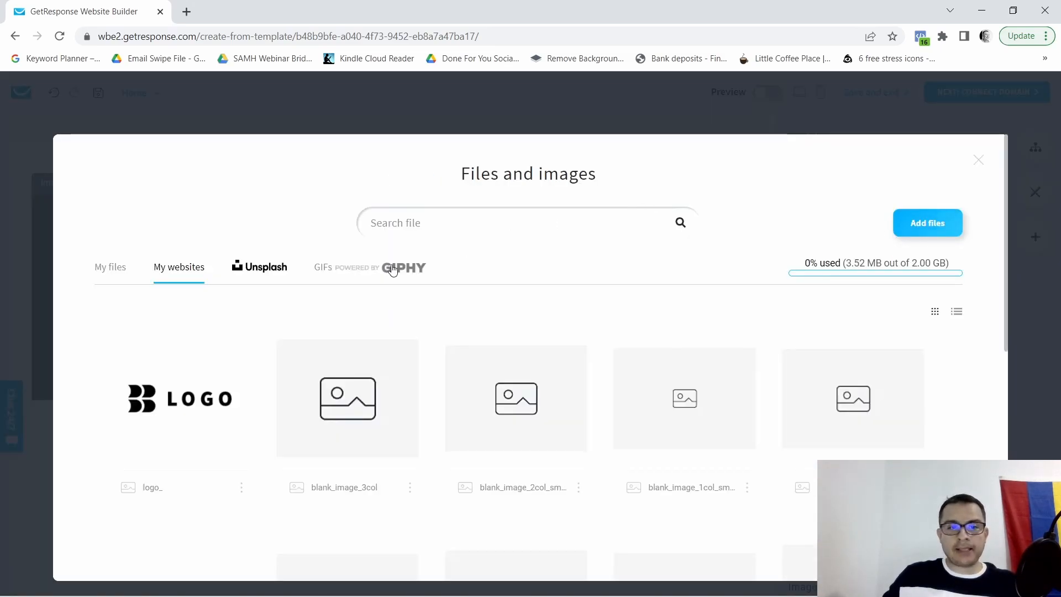
scroll(396, 308, down, 5)
click(347, 338)
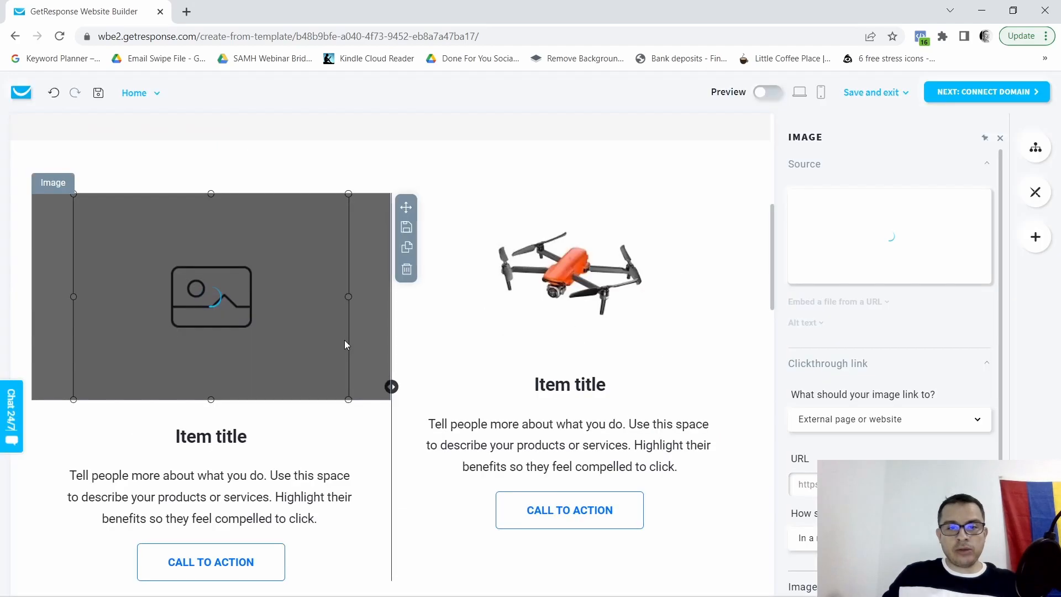
Resize the black drone photo to match the orange drone beside it.
drag(131, 196, 160, 213)
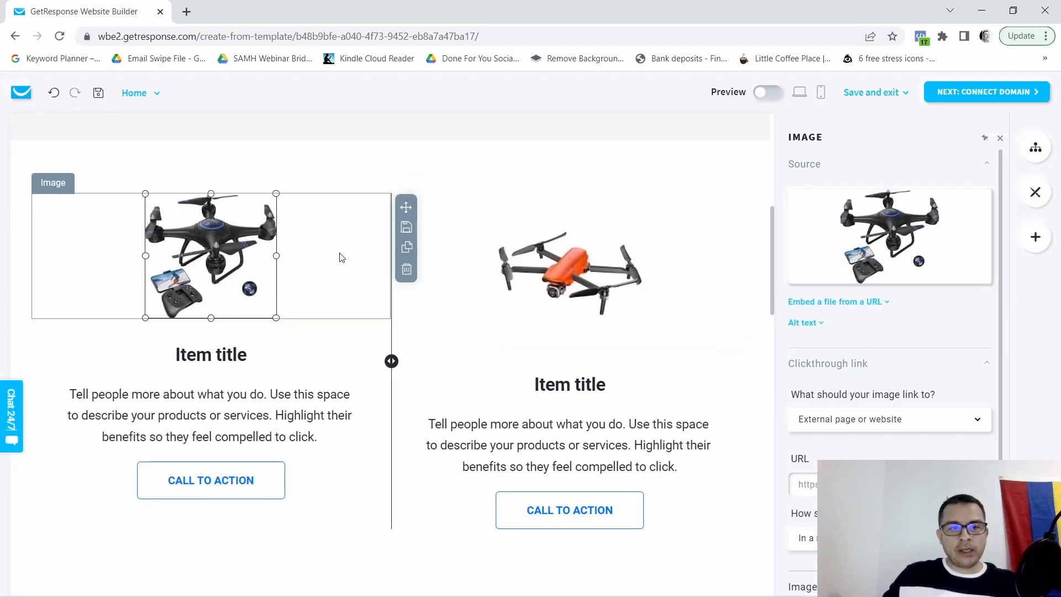
drag(281, 196, 403, 172)
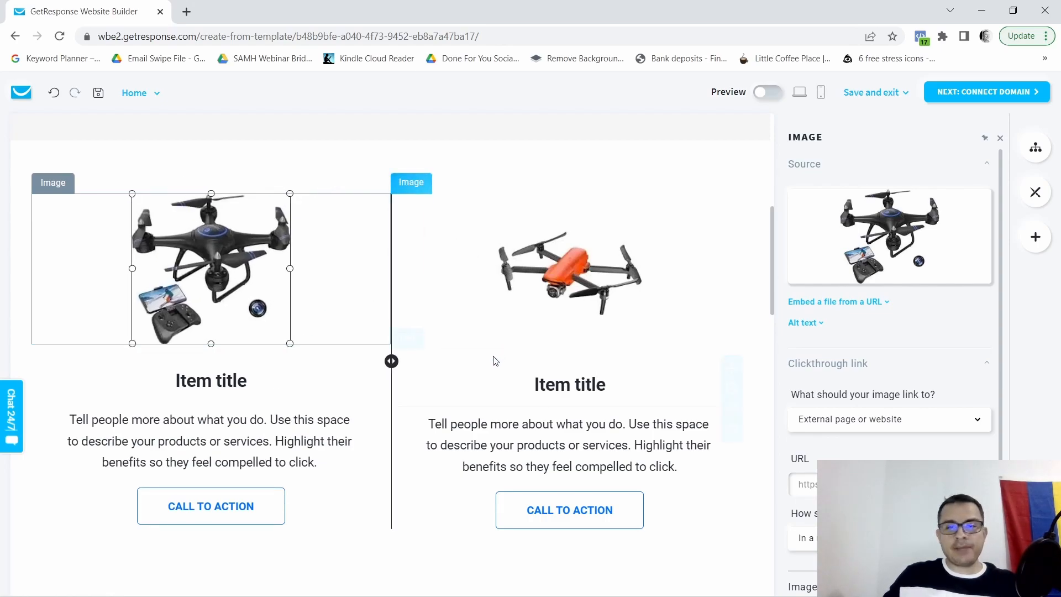
scroll(538, 356, up, 6)
scroll(533, 357, down, 5)
scroll(301, 402, down, 5)
scroll(467, 372, up, 5)
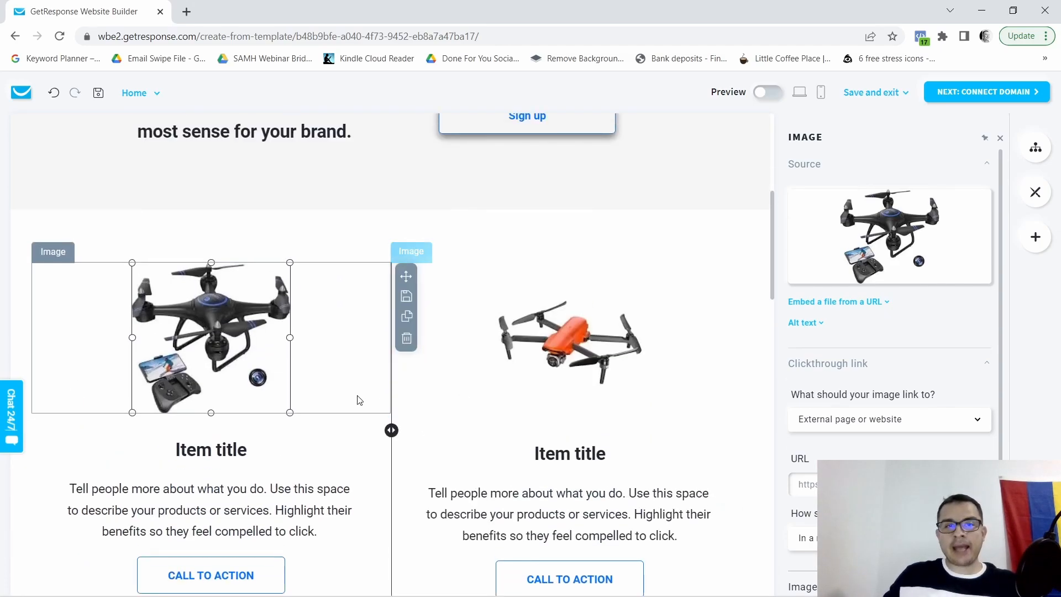
scroll(539, 414, down, 5)
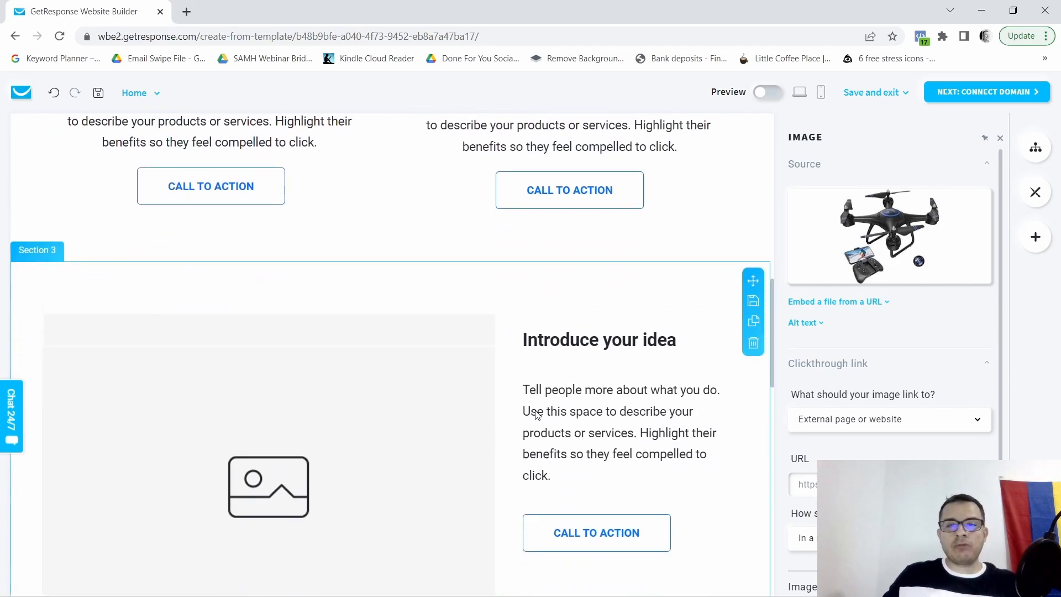
scroll(555, 445, up, 5)
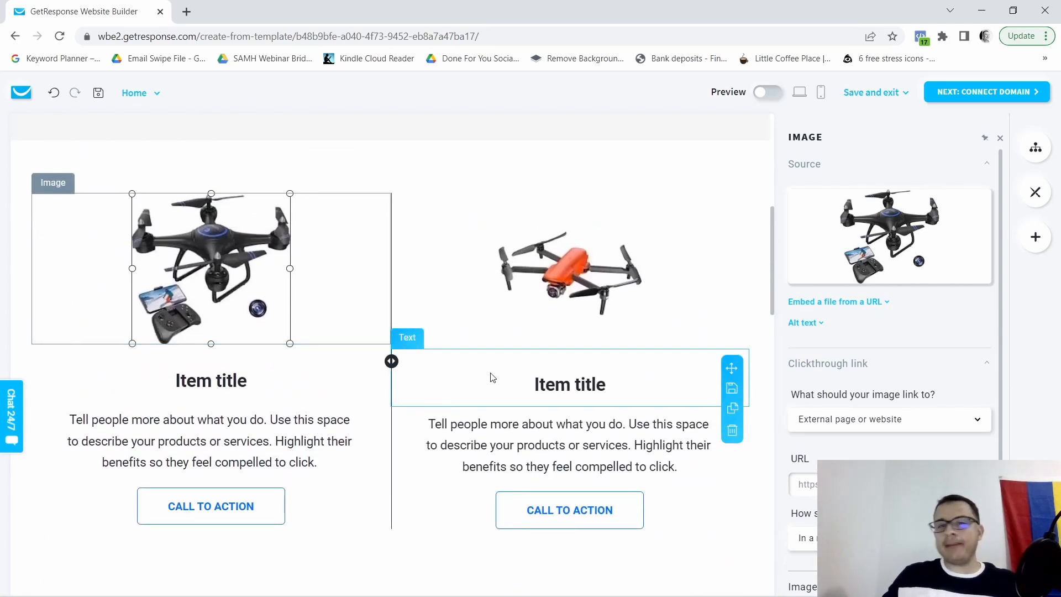
scroll(470, 377, up, 5)
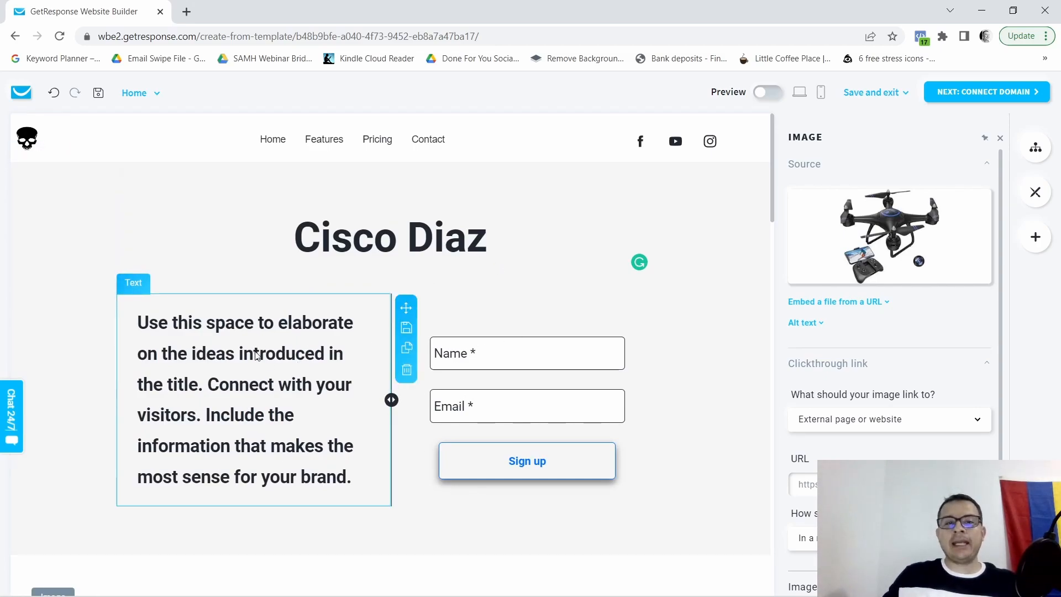
scroll(266, 365, down, 8)
scroll(466, 441, up, 2)
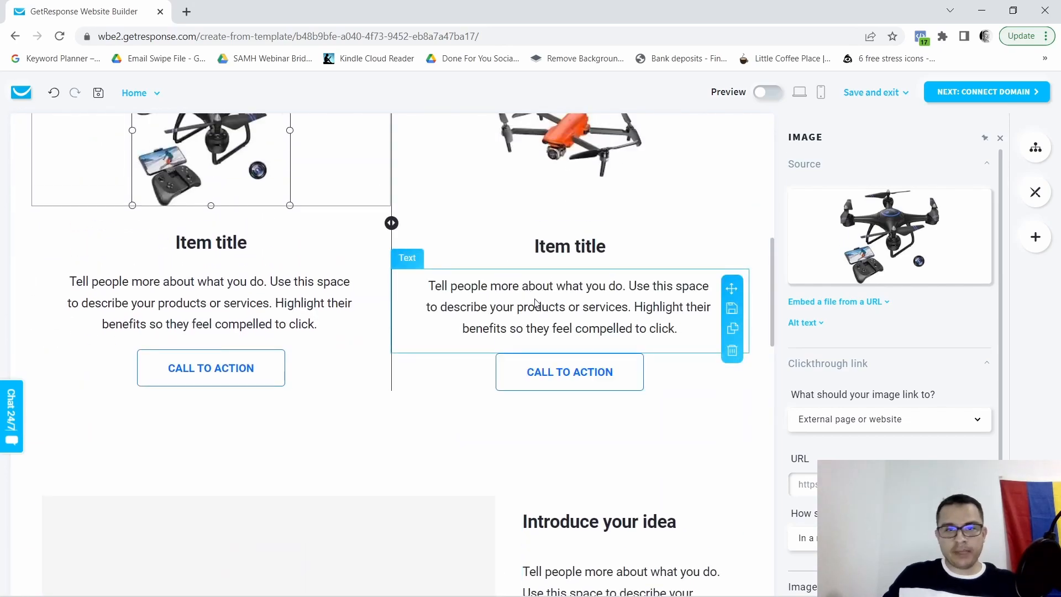
scroll(536, 303, down, 7)
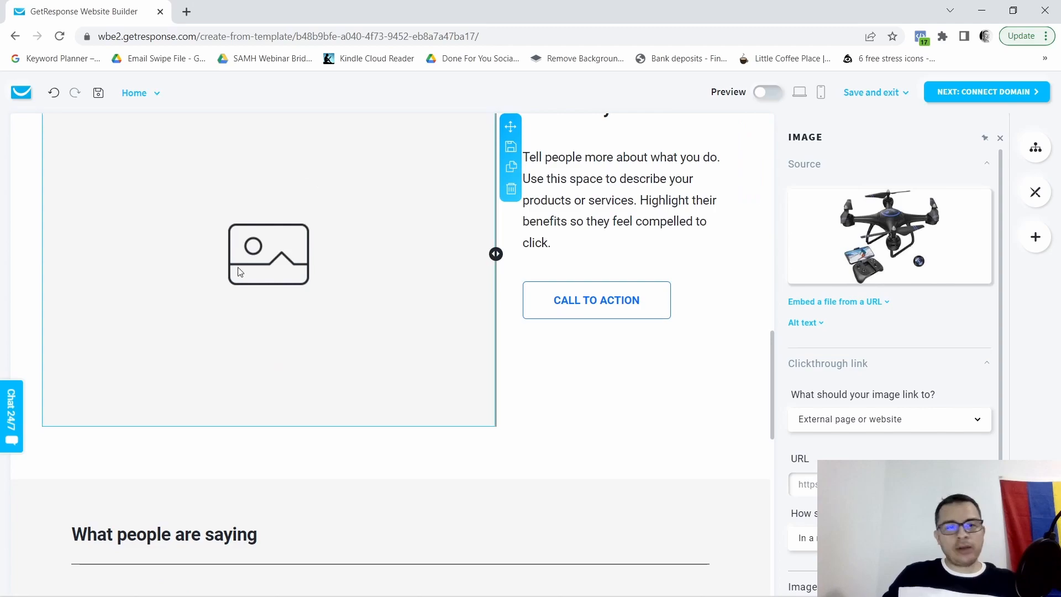
click(240, 271)
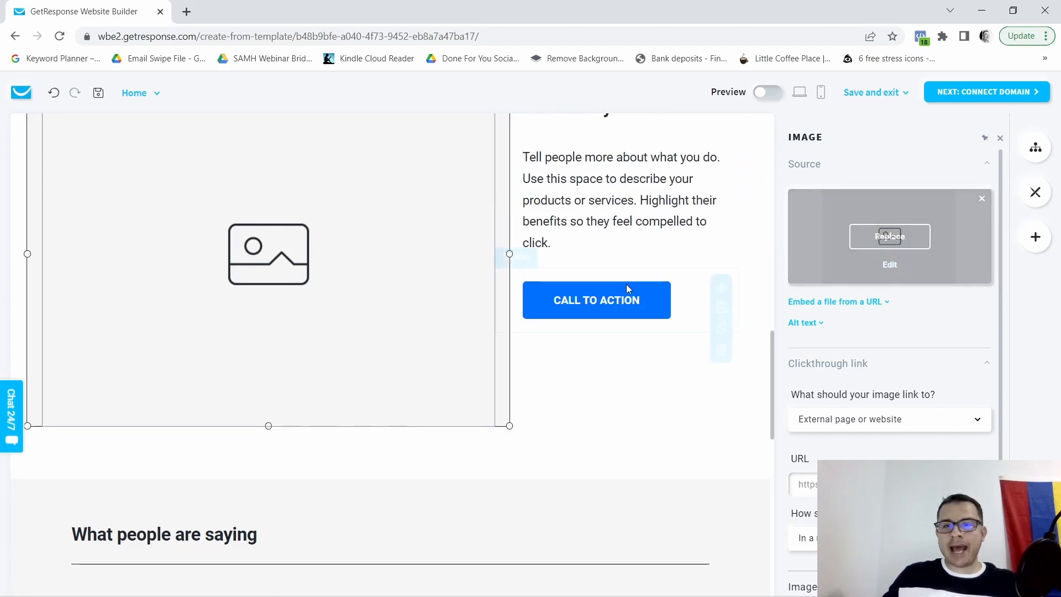
scroll(462, 348, down, 6)
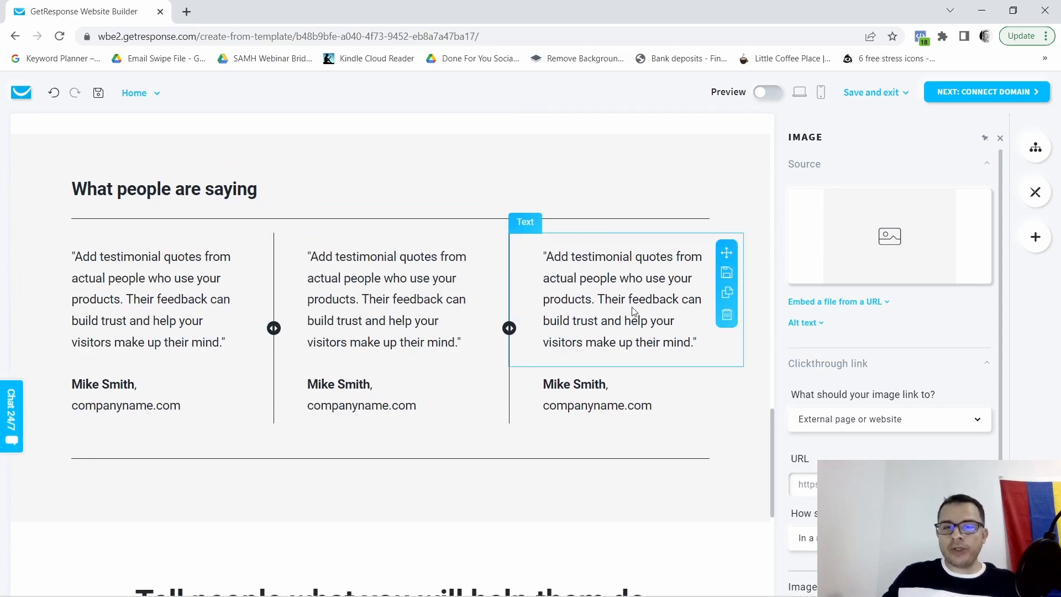
scroll(375, 364, down, 4)
scroll(415, 343, up, 2)
scroll(456, 323, down, 6)
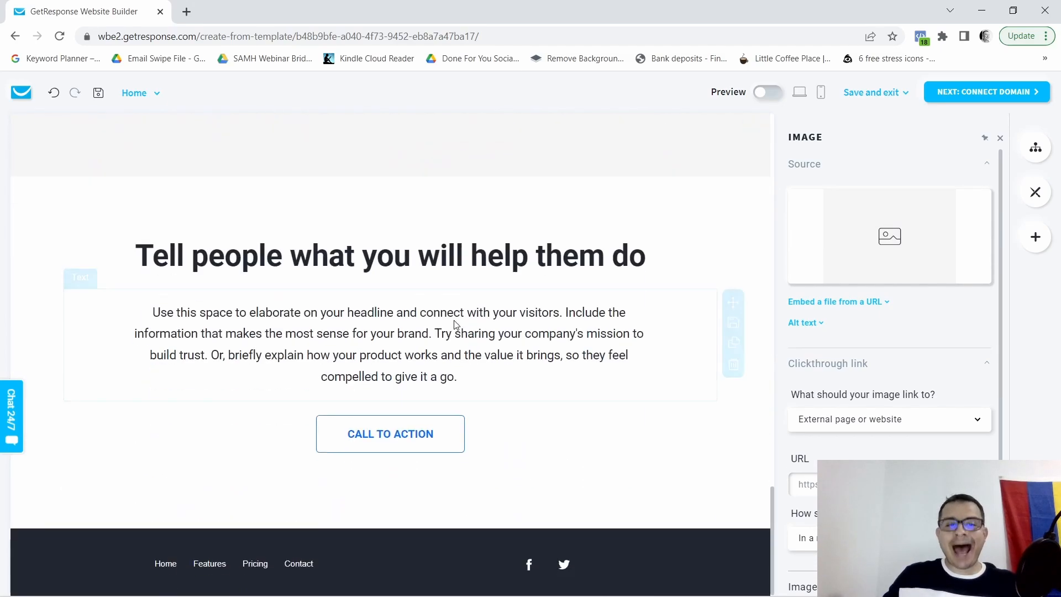
scroll(465, 364, down, 1)
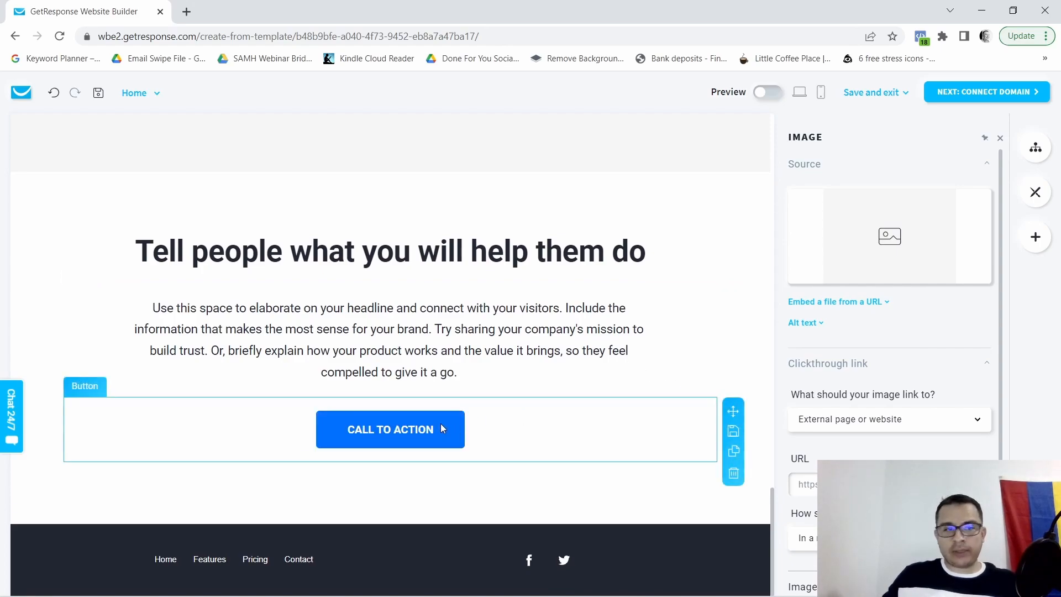
Preview the site's Features page, then return to the editor.
click(206, 562)
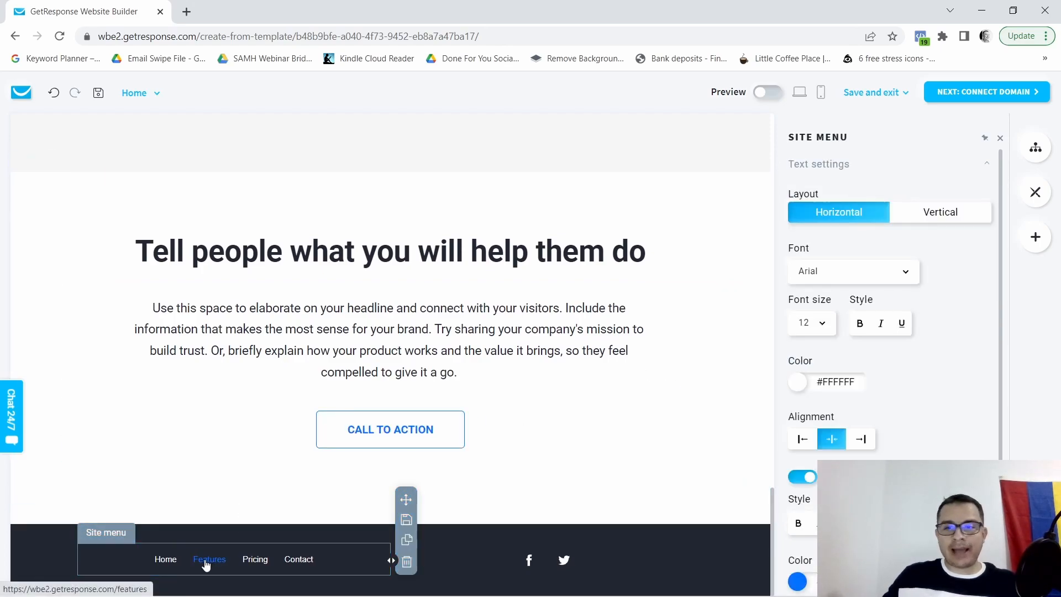
click(765, 94)
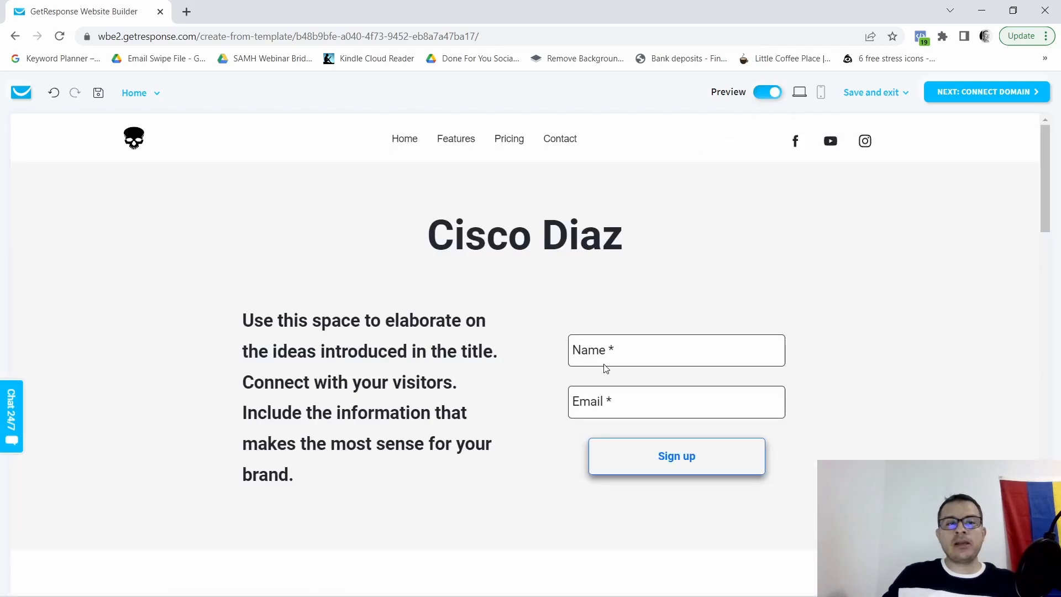
click(459, 140)
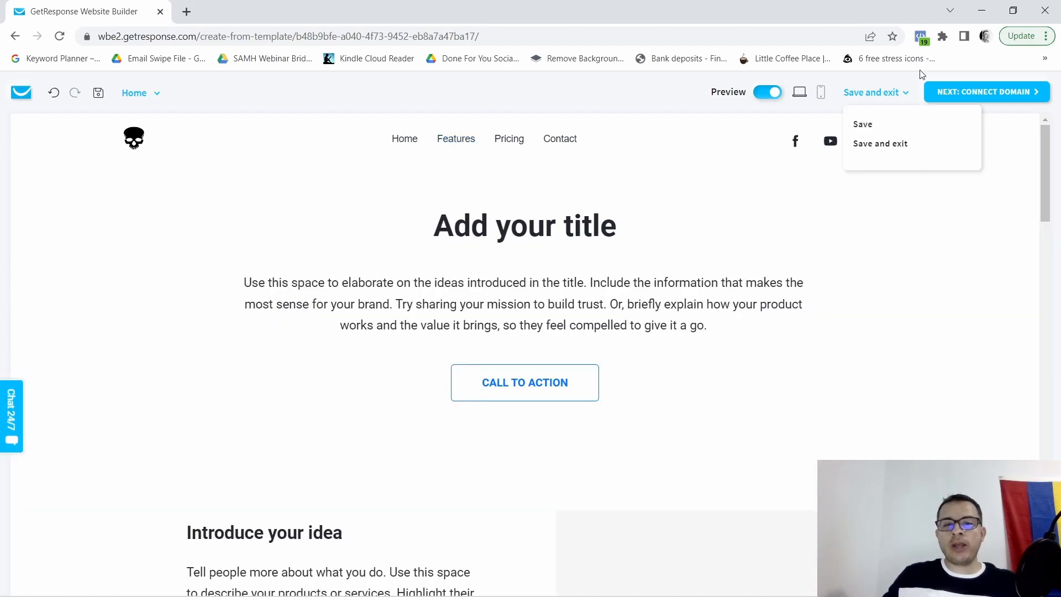
click(762, 97)
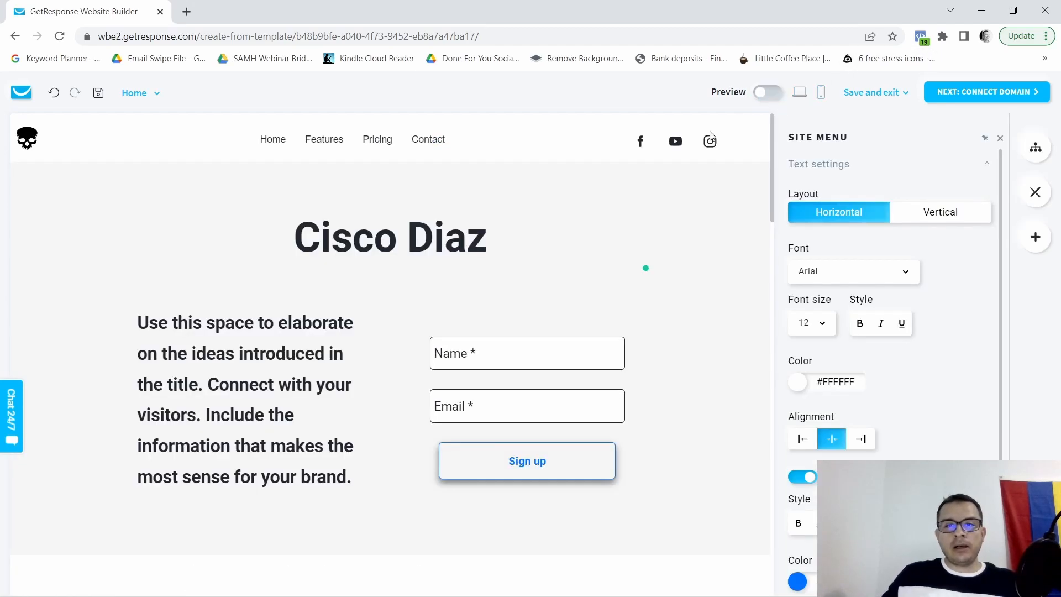
Select the top navigation menu and preview the Pricing page.
click(319, 140)
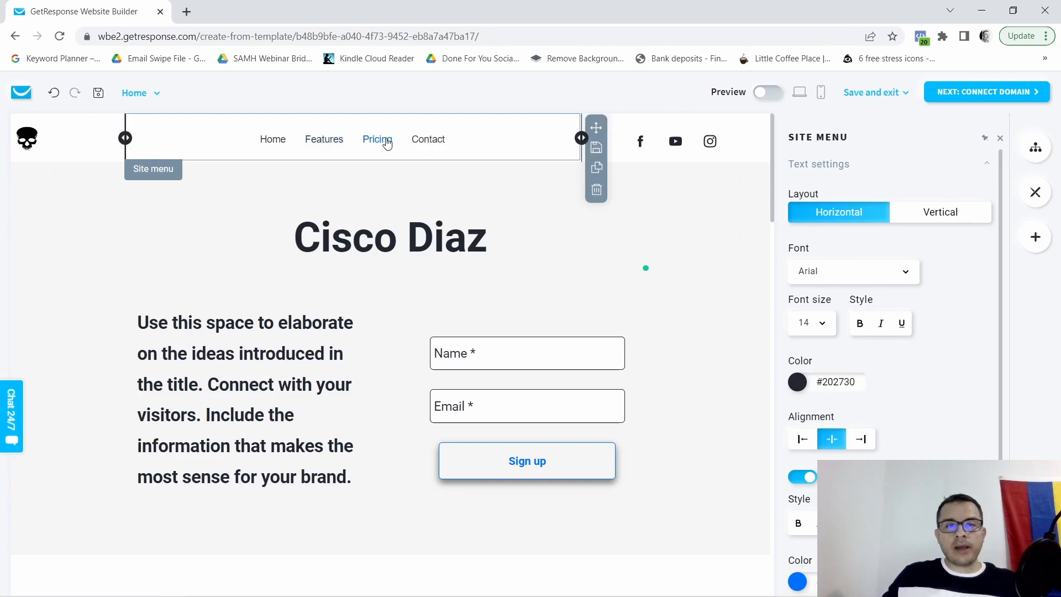
click(800, 93)
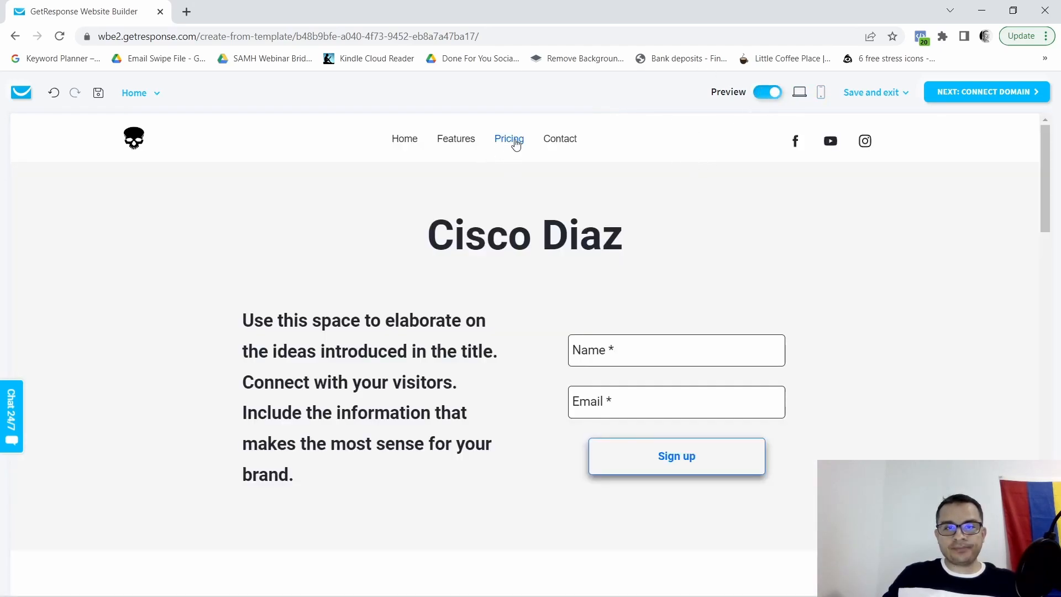
click(515, 143)
scroll(778, 243, down, 6)
scroll(774, 260, down, 7)
scroll(758, 280, up, 13)
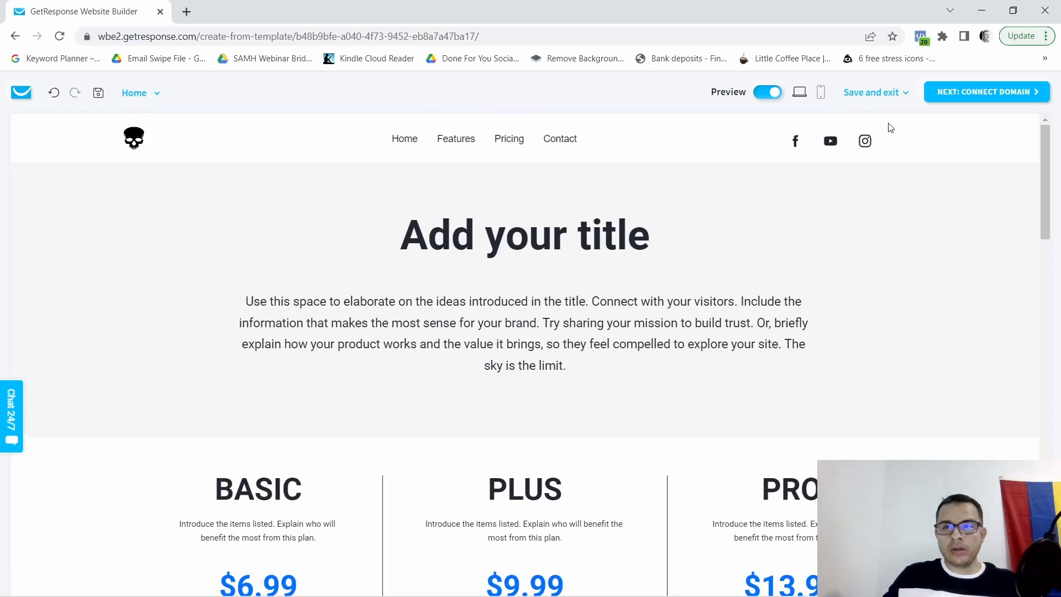
click(768, 93)
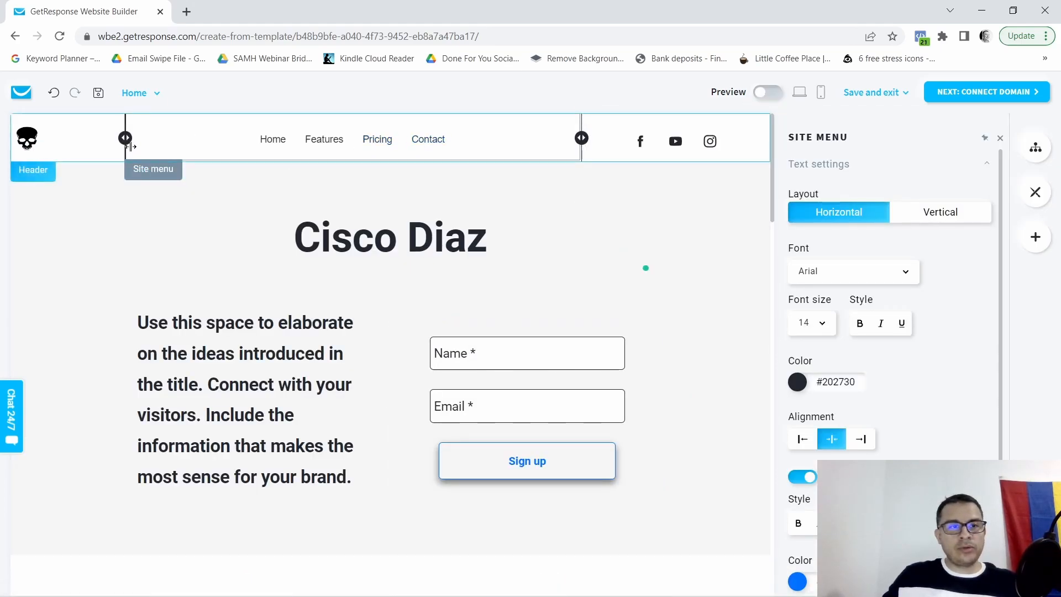
Select the footer navigation menu to show its Site Menu settings.
scroll(346, 304, down, 15)
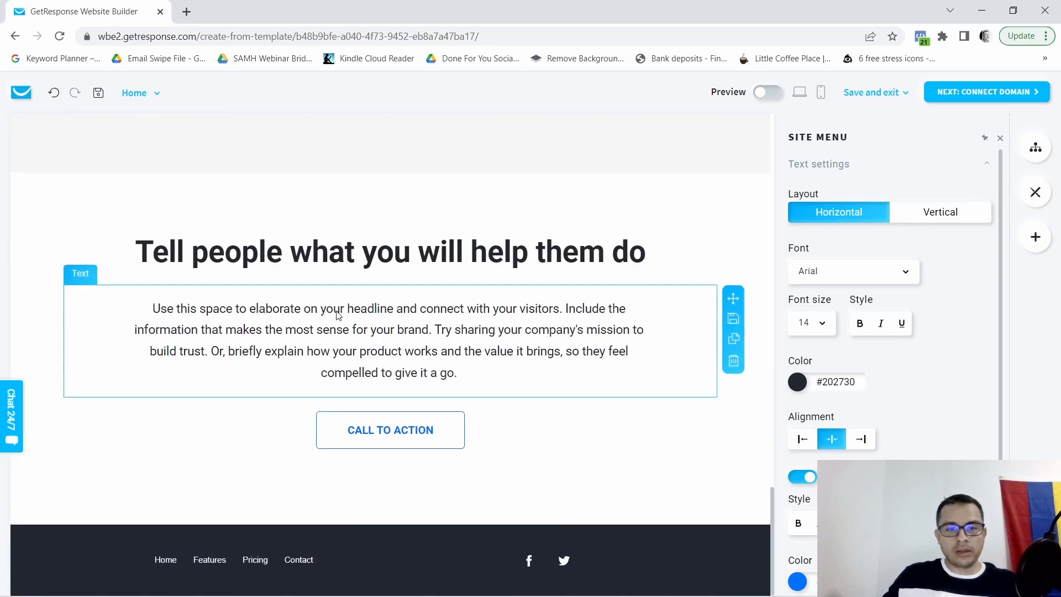
click(250, 565)
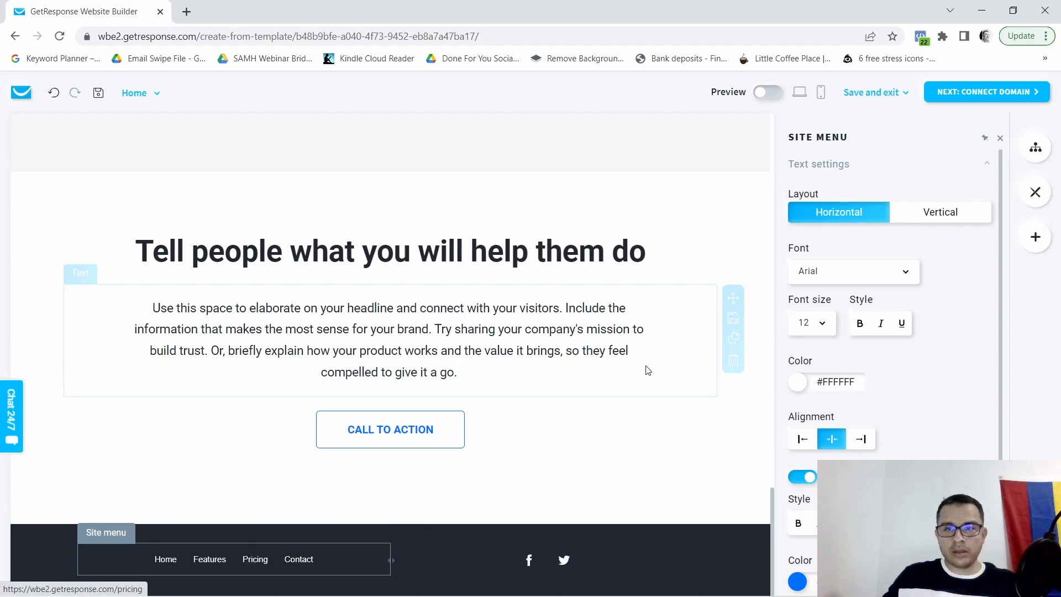
scroll(916, 298, down, 2)
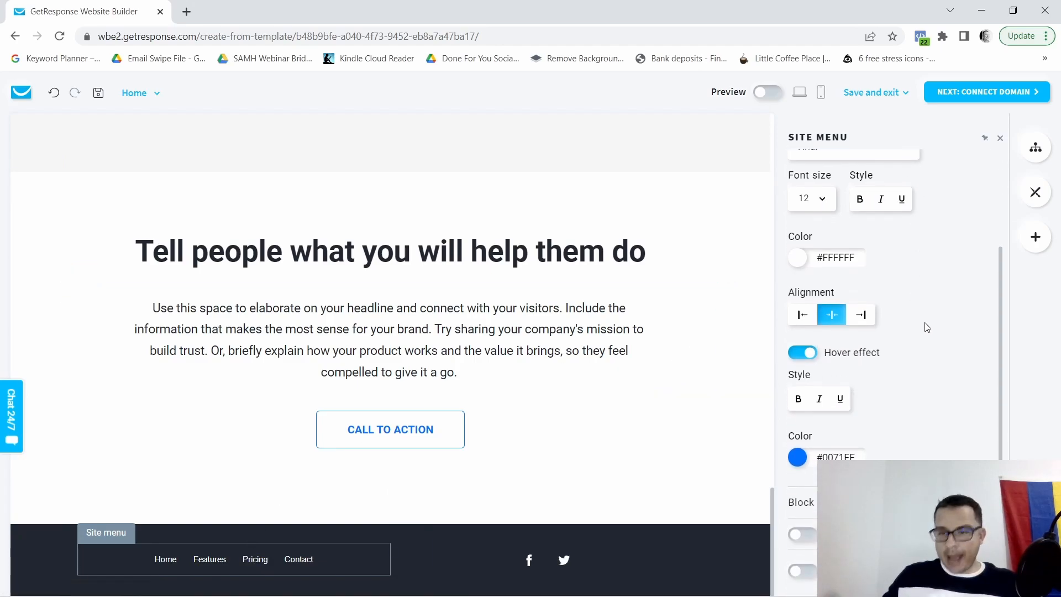
scroll(927, 327, up, 3)
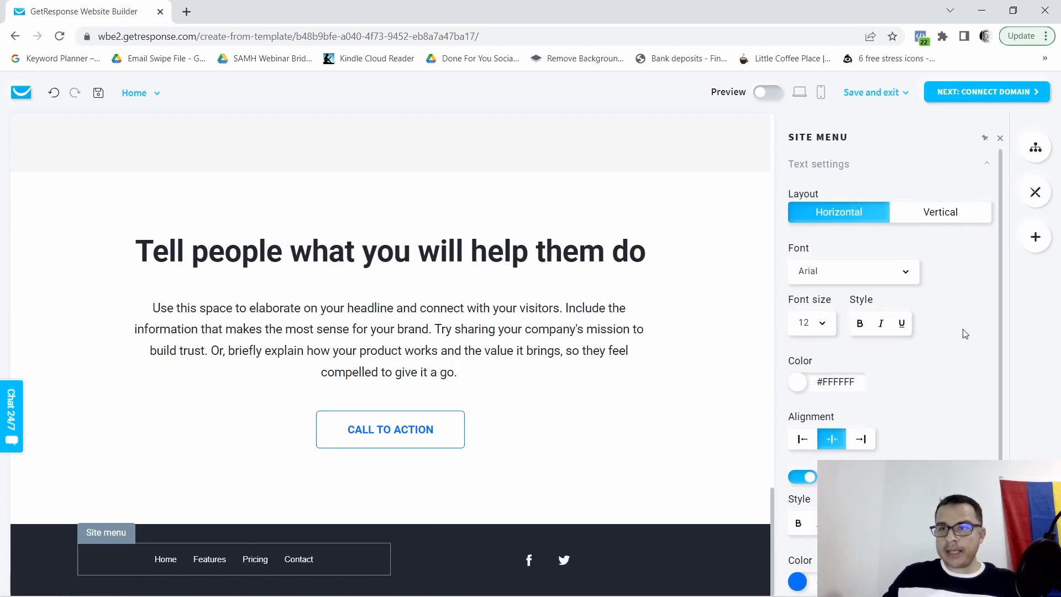
Open the Pricing page from the page list and look through it.
click(1044, 155)
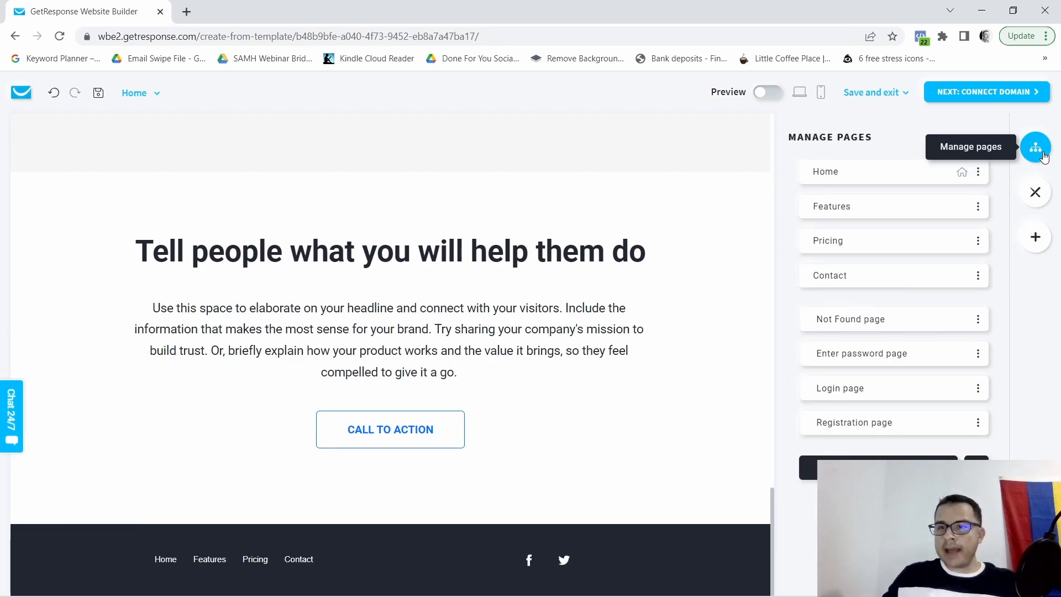
click(838, 244)
scroll(403, 279, up, 15)
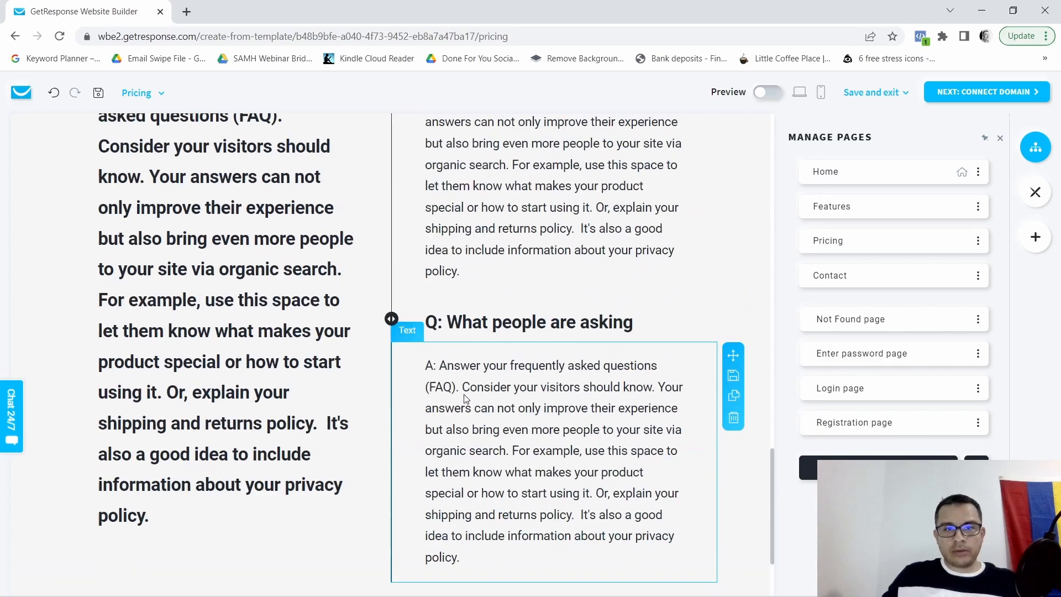
scroll(524, 489, up, 4)
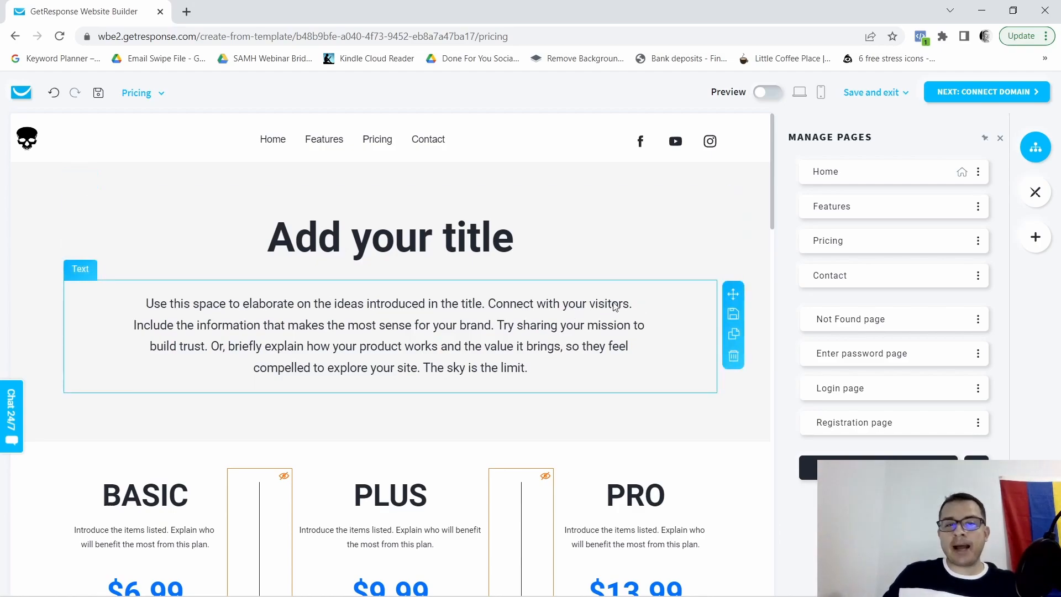
scroll(561, 343, down, 8)
scroll(581, 369, up, 4)
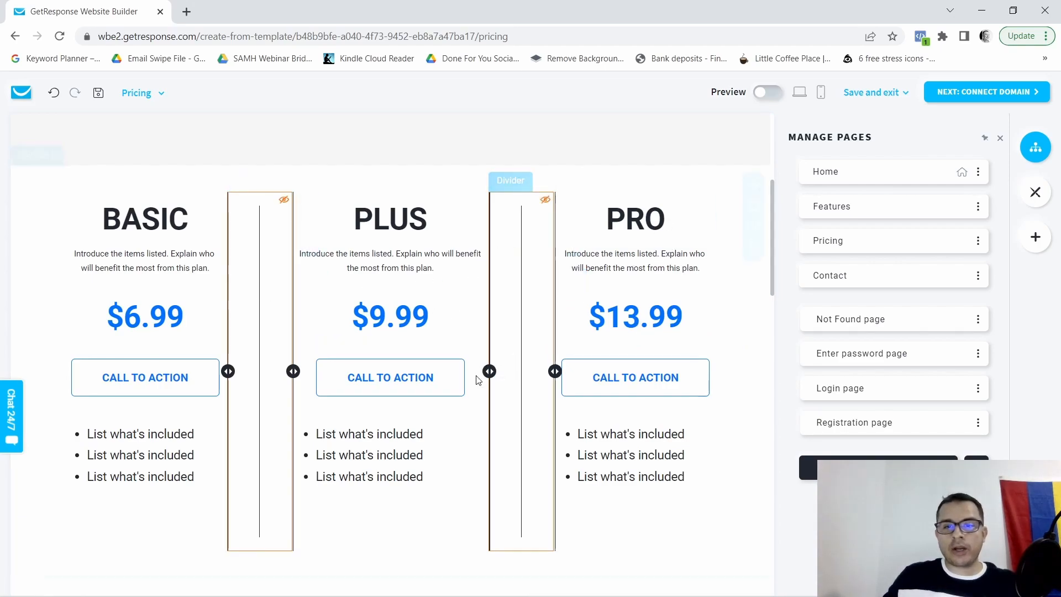
scroll(714, 325, down, 4)
scroll(751, 235, down, 5)
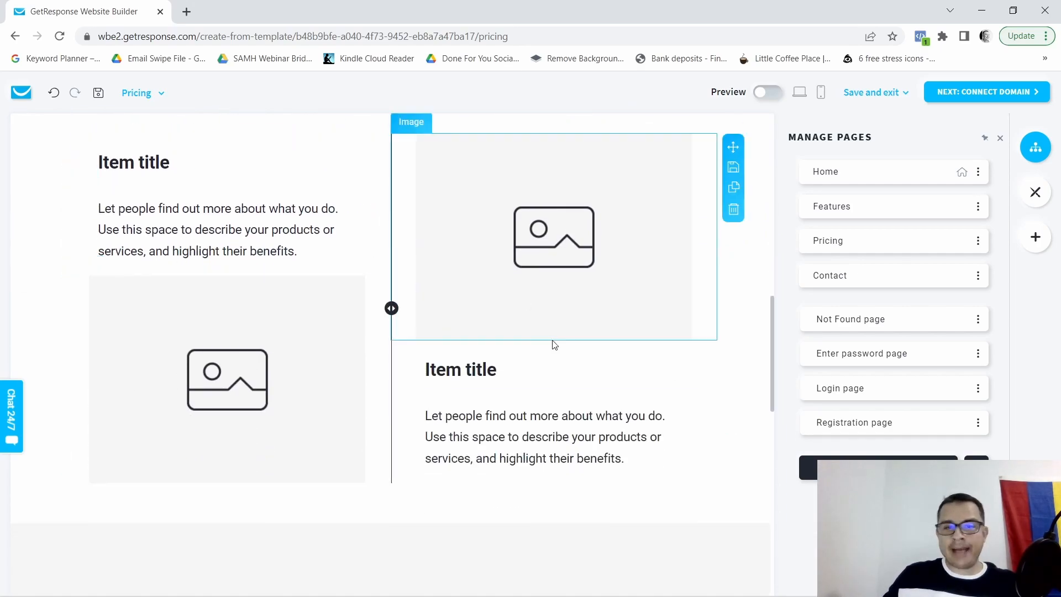
scroll(549, 344, down, 7)
scroll(334, 362, up, 6)
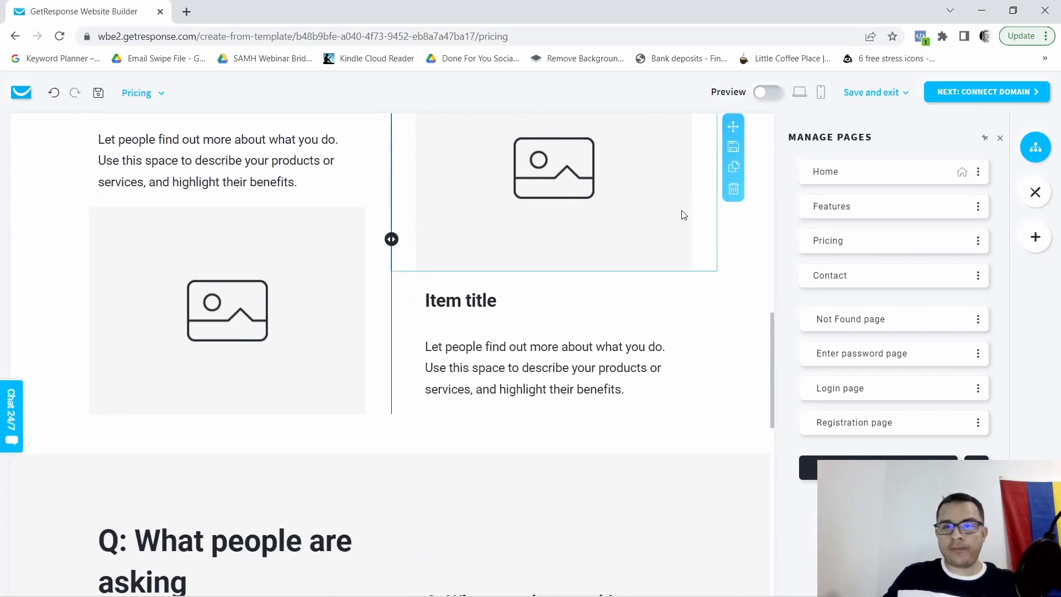
scroll(553, 293, down, 4)
scroll(553, 332, down, 9)
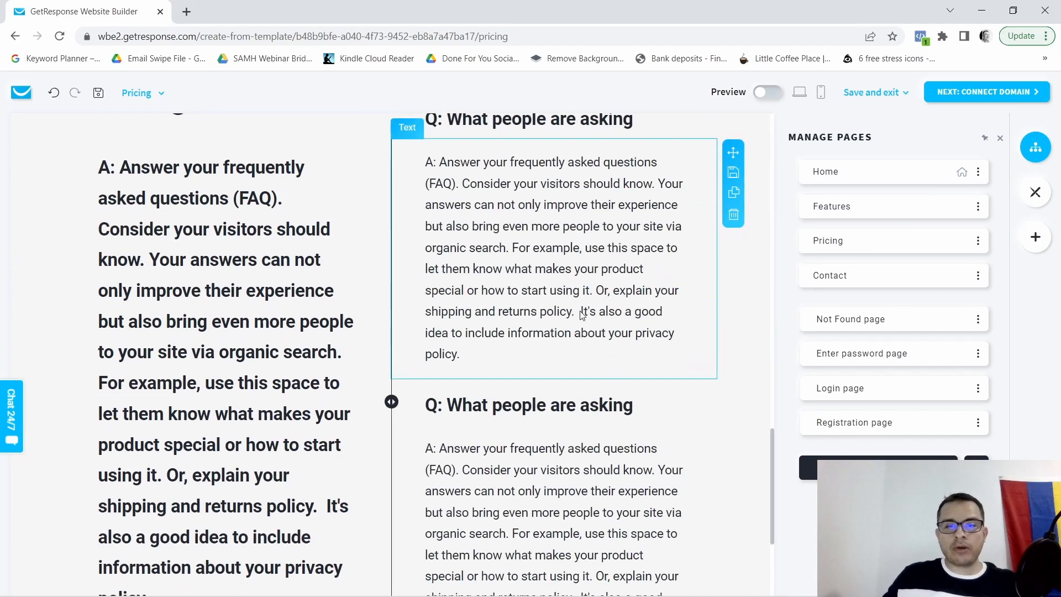
scroll(580, 365, up, 15)
scroll(579, 365, up, 8)
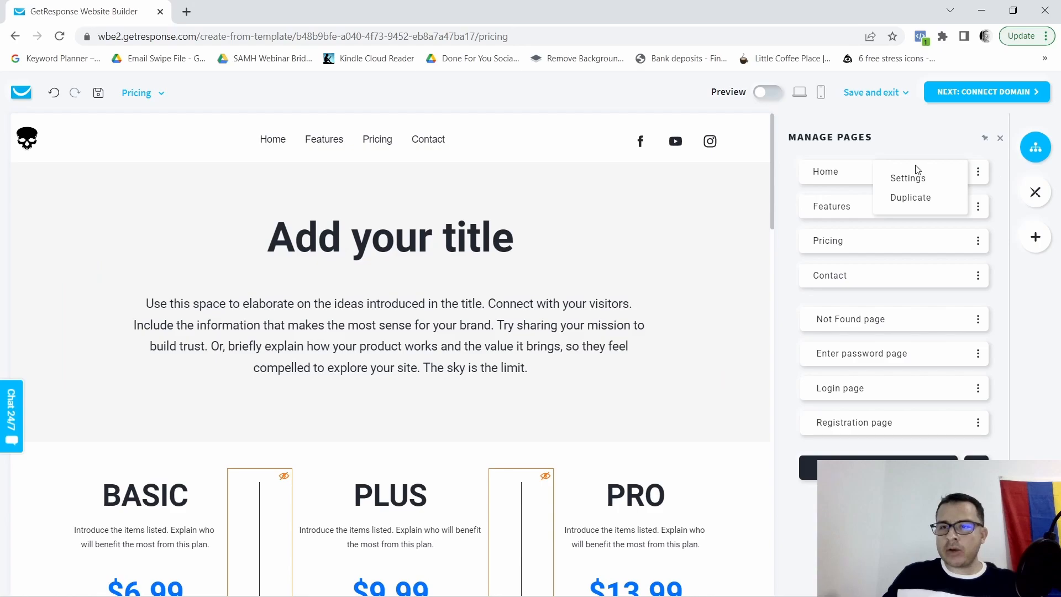
Bring the Home page back into the editor from the page list.
click(824, 176)
click(963, 169)
scroll(625, 220, down, 3)
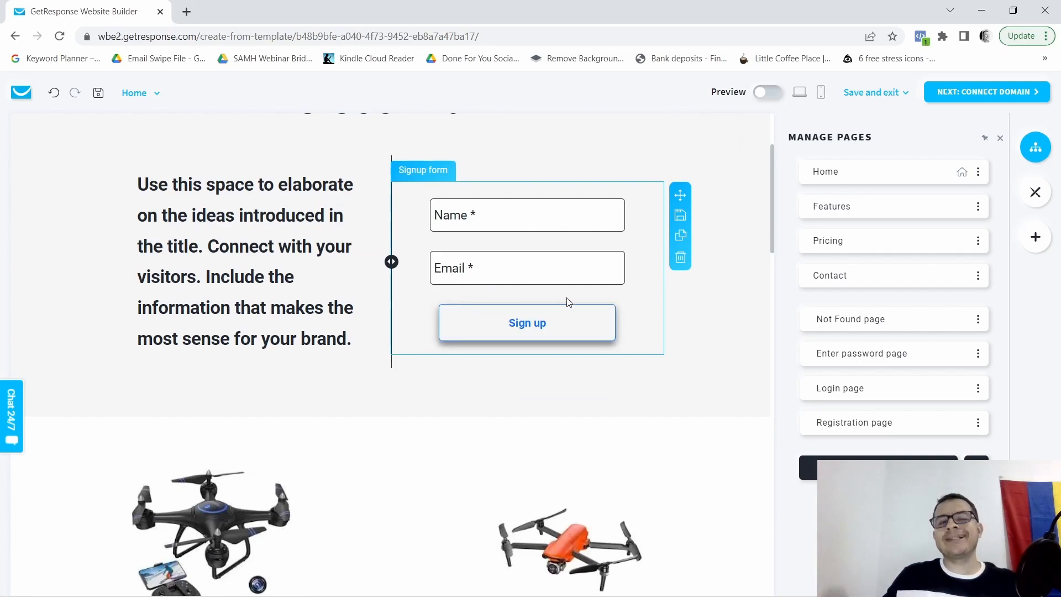
Link the signup form's subscription settings to the Home Dr contact list.
click(624, 224)
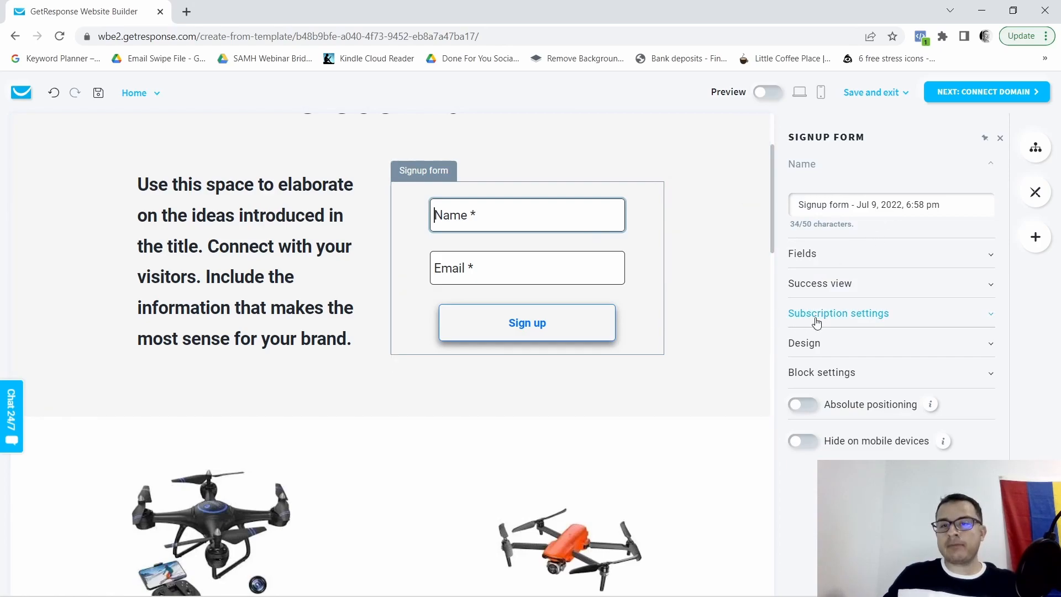
click(988, 319)
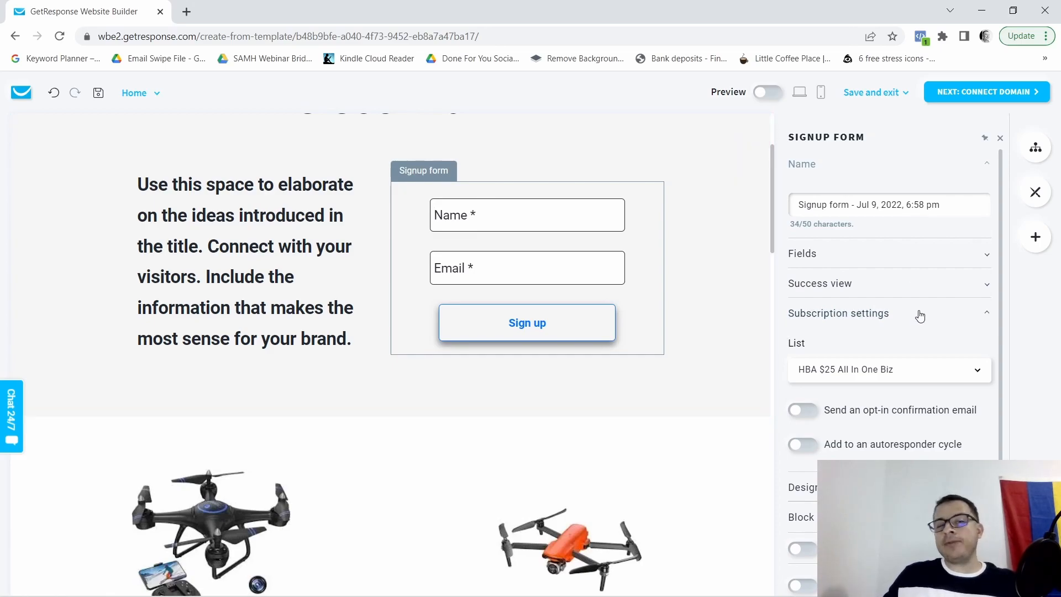
scroll(728, 358, down, 3)
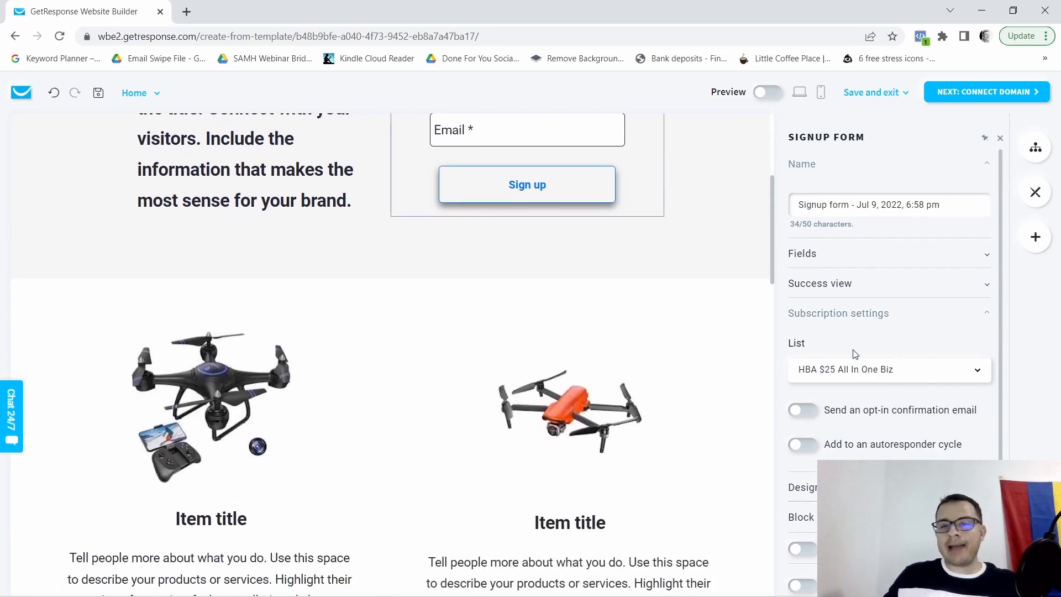
click(974, 370)
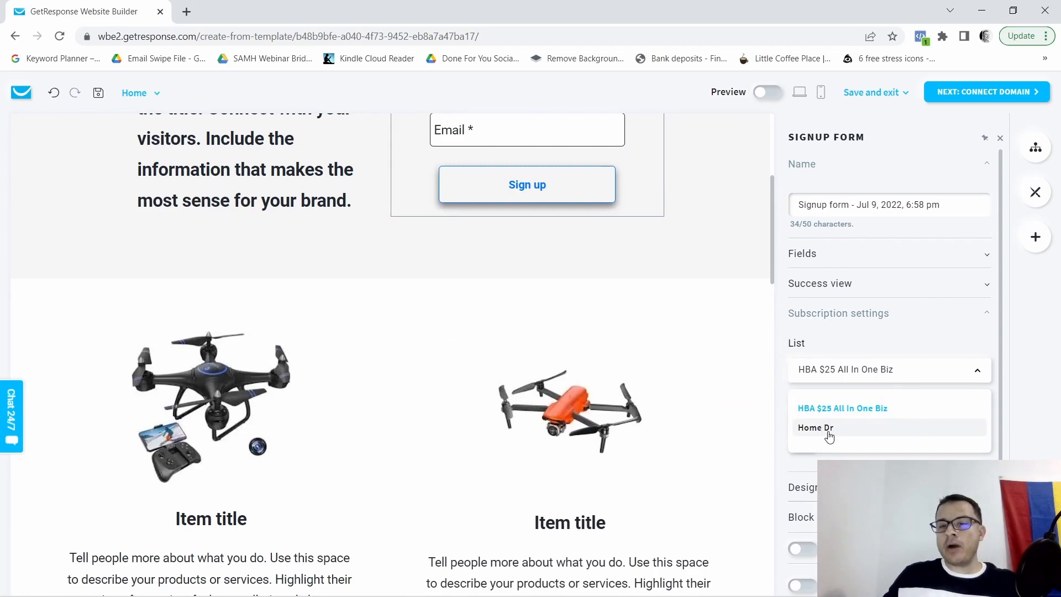
scroll(654, 239, up, 3)
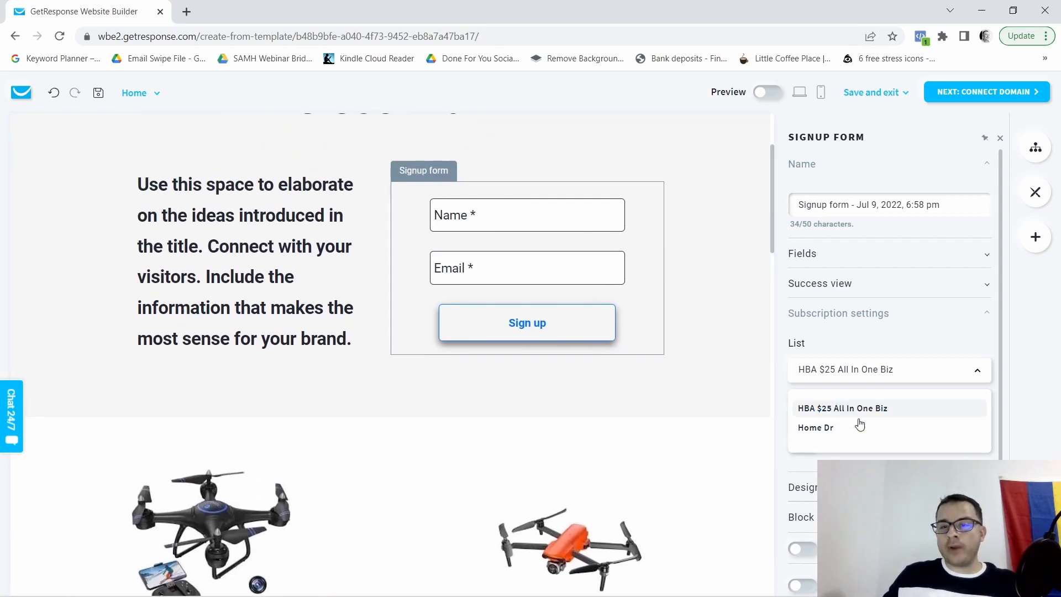
click(813, 428)
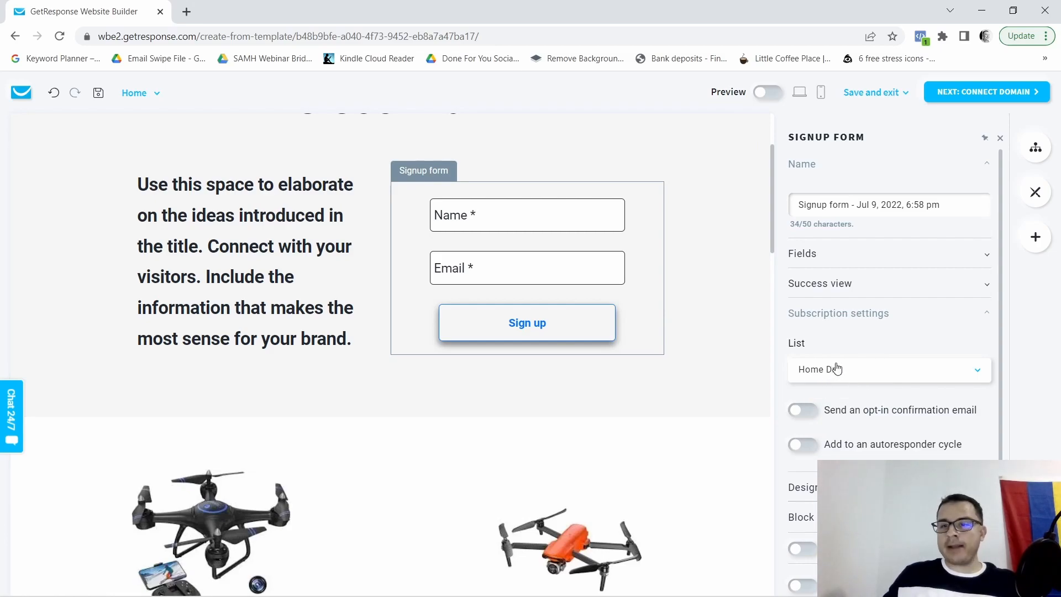
Add new subscribers to the autoresponder cycle at day 0.
scroll(843, 355, down, 1)
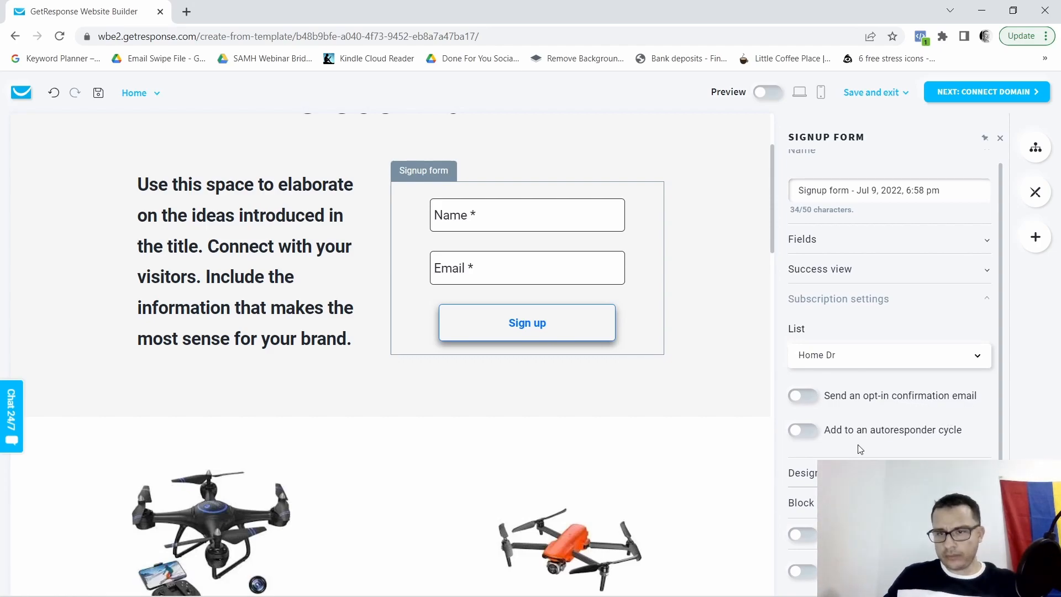
click(816, 440)
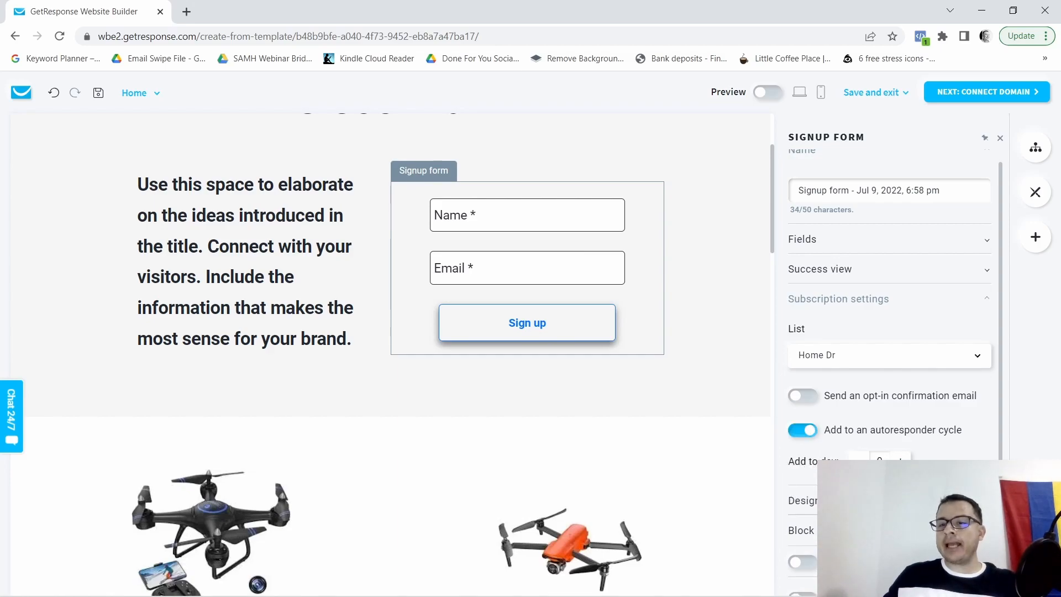
scroll(948, 499, down, 1)
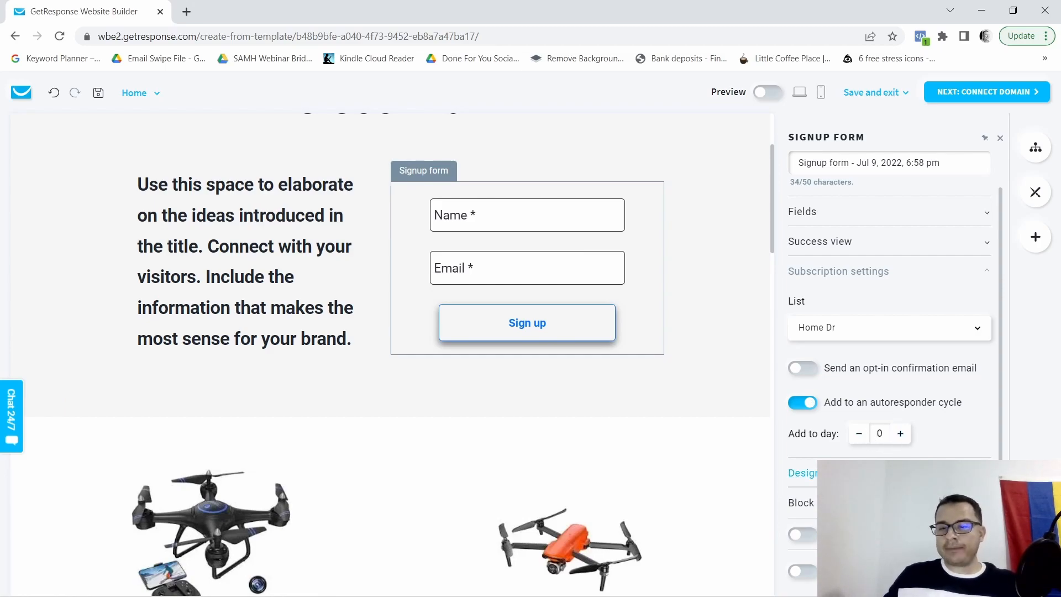
Save the site and continue to the free blank-template-4-77968.gr-site.com domain page.
click(876, 93)
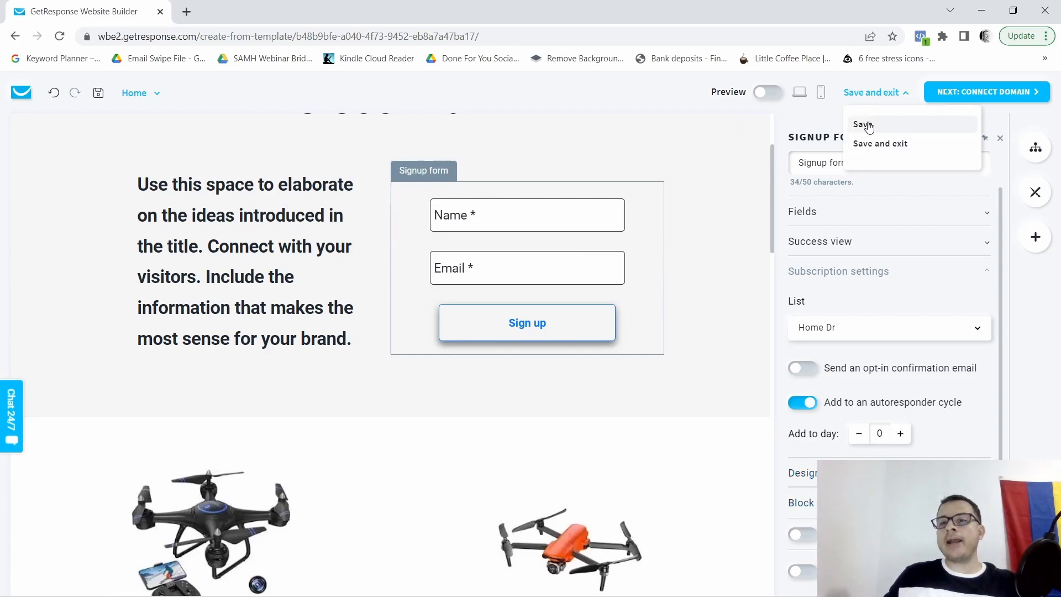
click(866, 125)
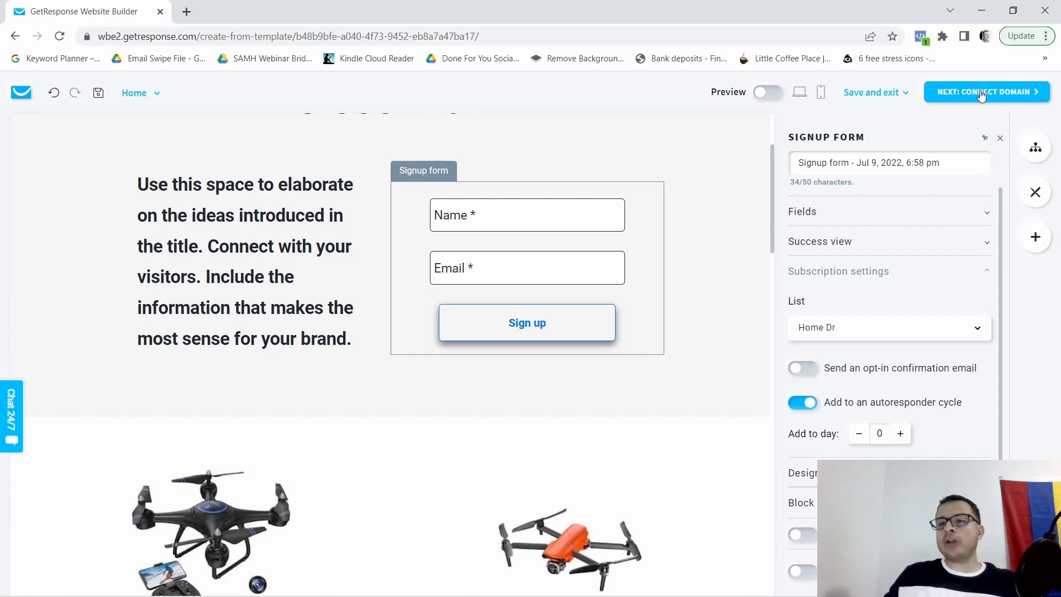
click(981, 94)
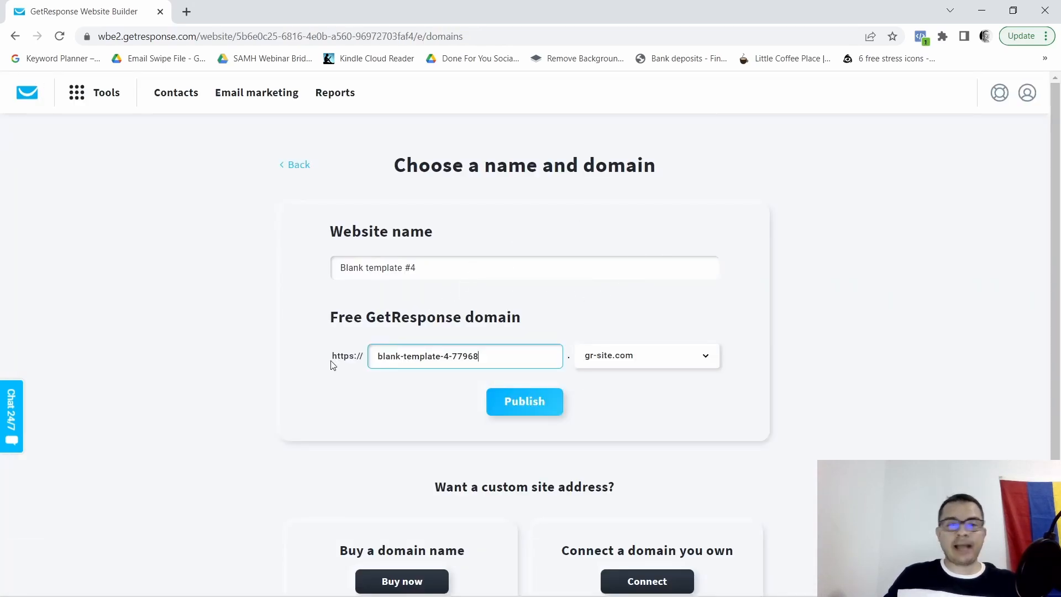
scroll(631, 375, down, 3)
scroll(657, 466, up, 3)
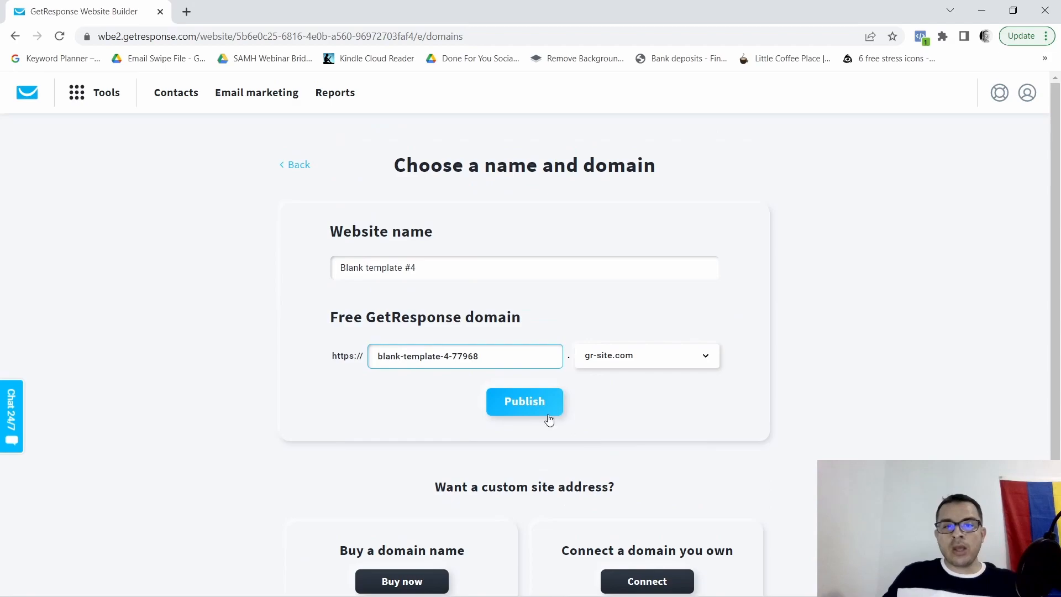